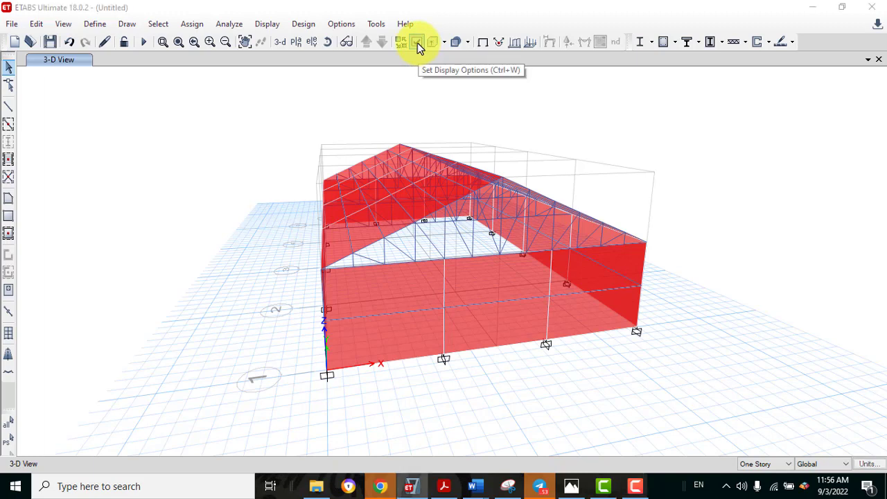
Step: Set the 3-D view to colour objects by Section Properties and show extruded frames and extruded shells
click(417, 43)
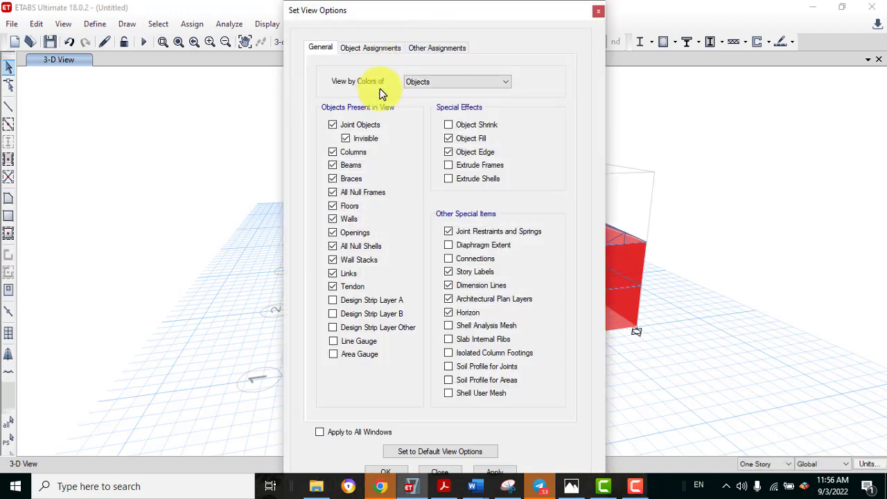
click(461, 86)
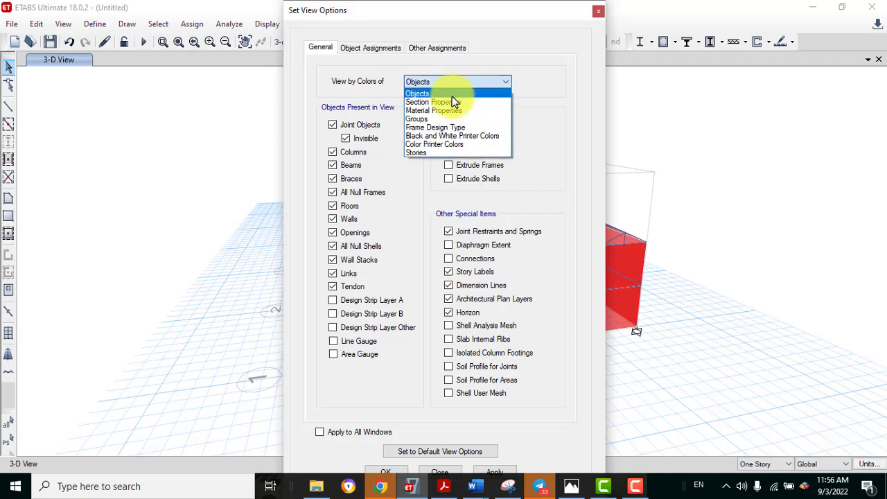
click(450, 100)
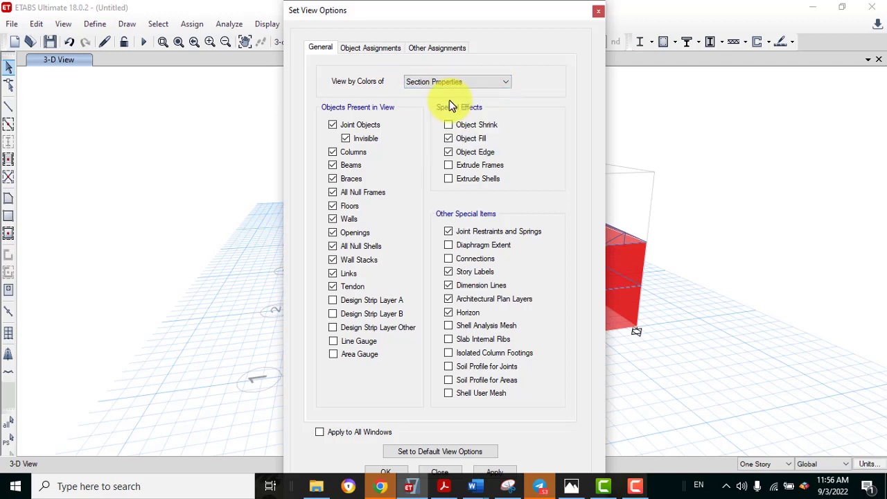
click(489, 167)
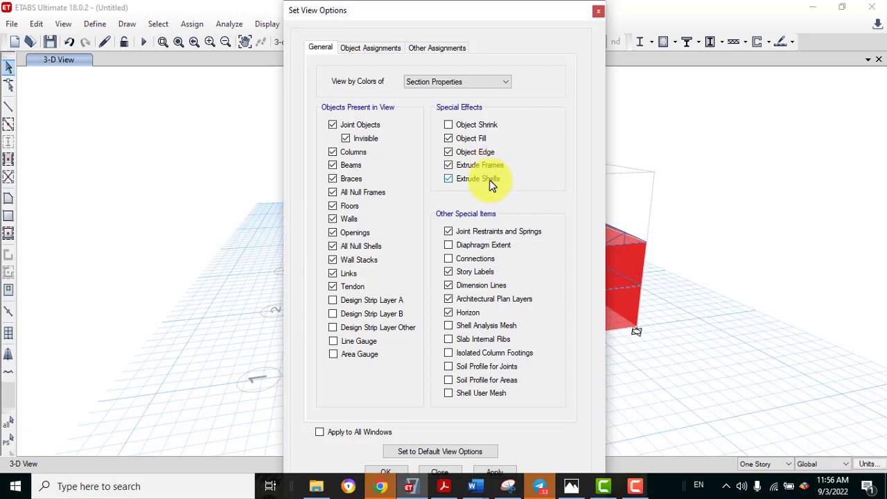
click(330, 432)
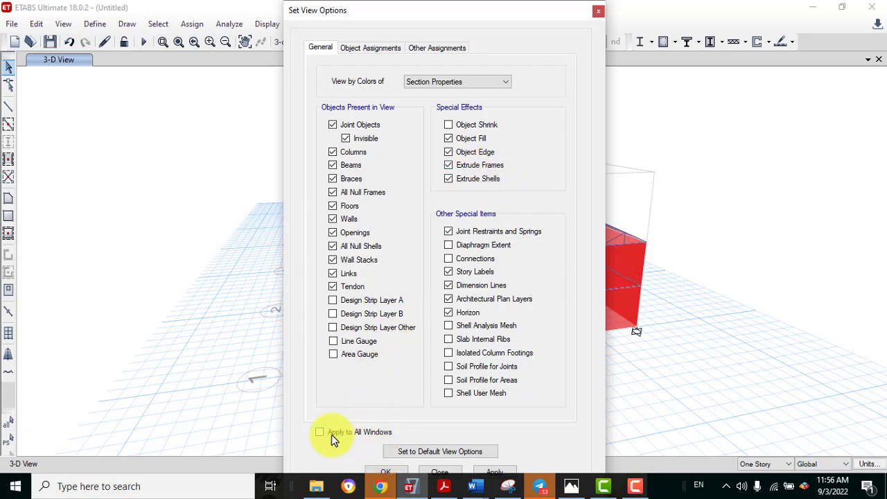
click(382, 471)
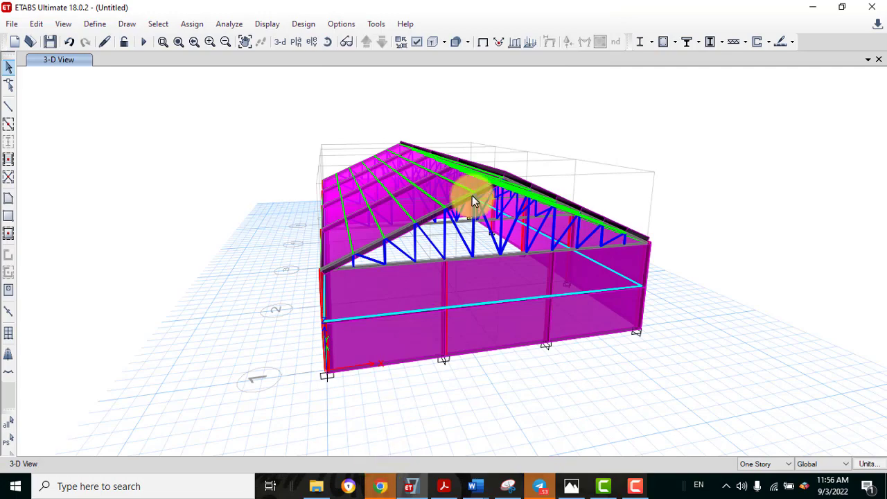
Step: Inspect the assignments of a roof shell panel and a long-side wall panel to see their section property
click(328, 43)
drag(331, 218, 189, 266)
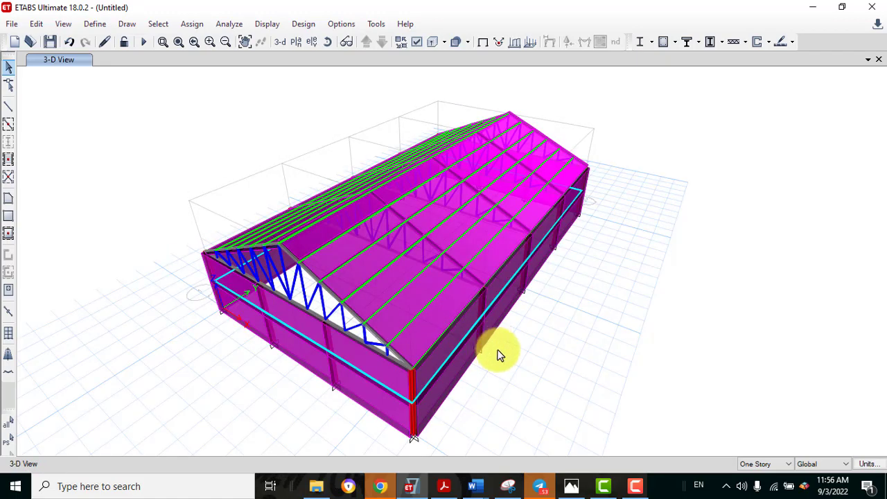
click(469, 439)
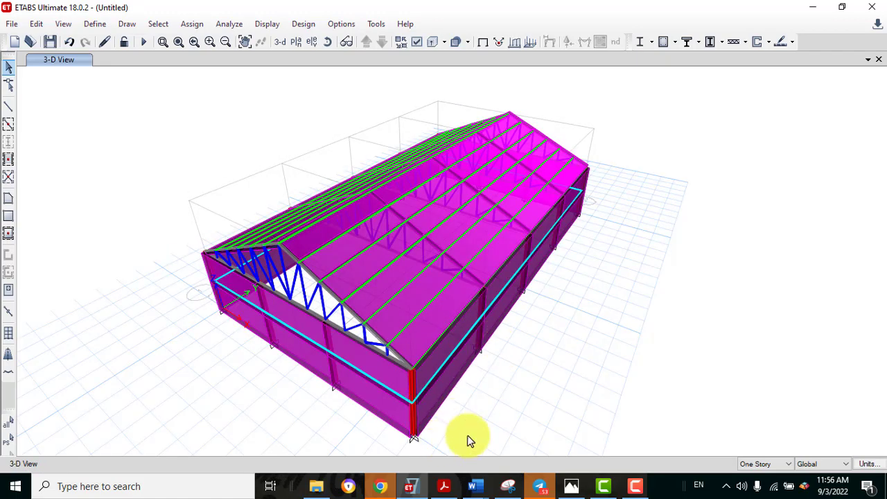
click(416, 299)
right_click(416, 298)
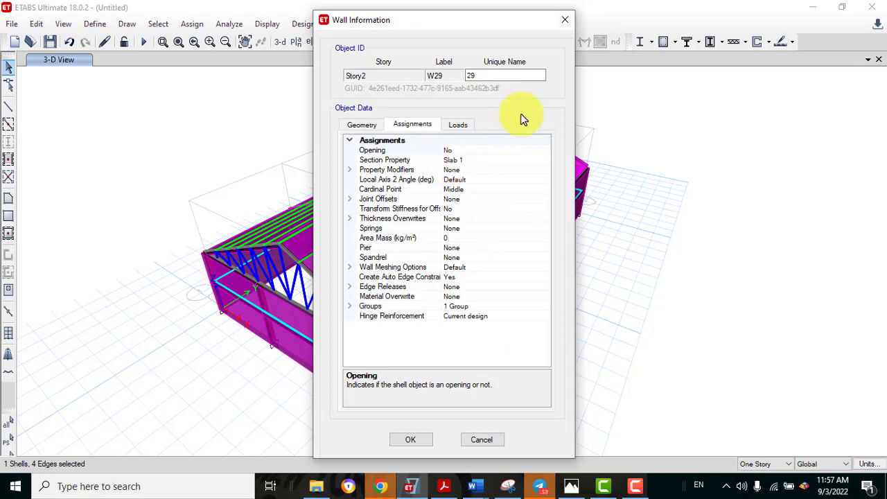
click(567, 23)
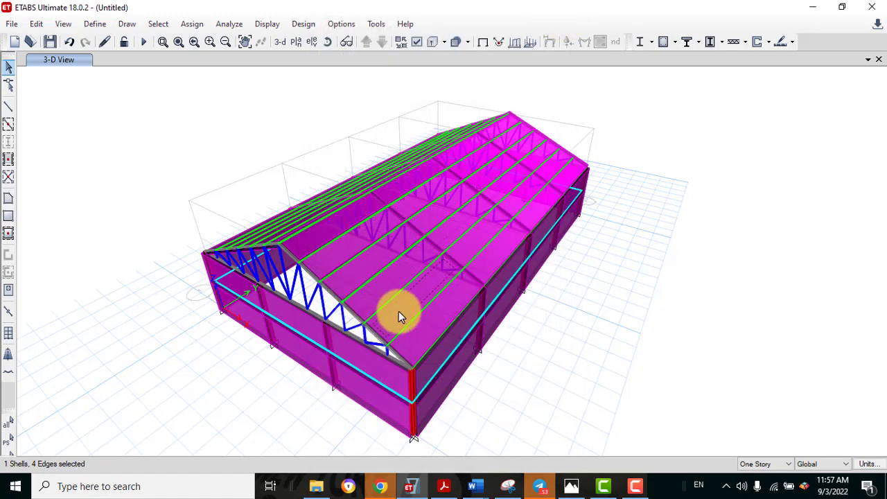
right_click(438, 356)
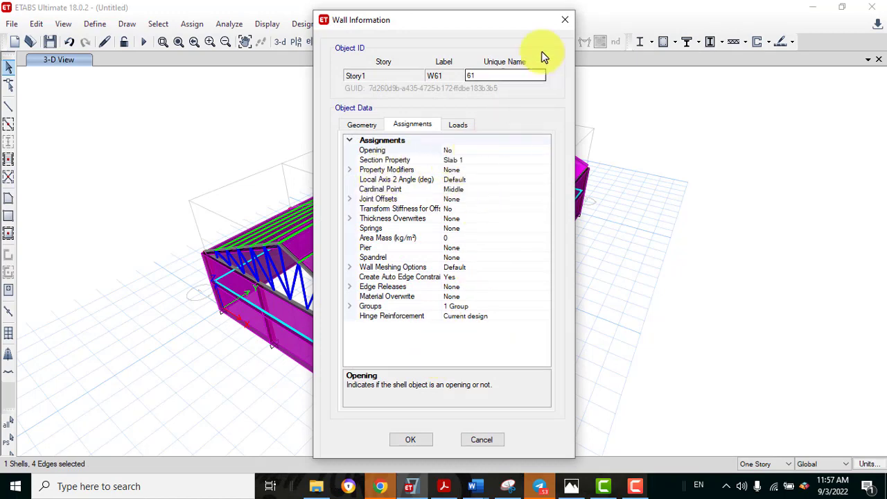
click(564, 20)
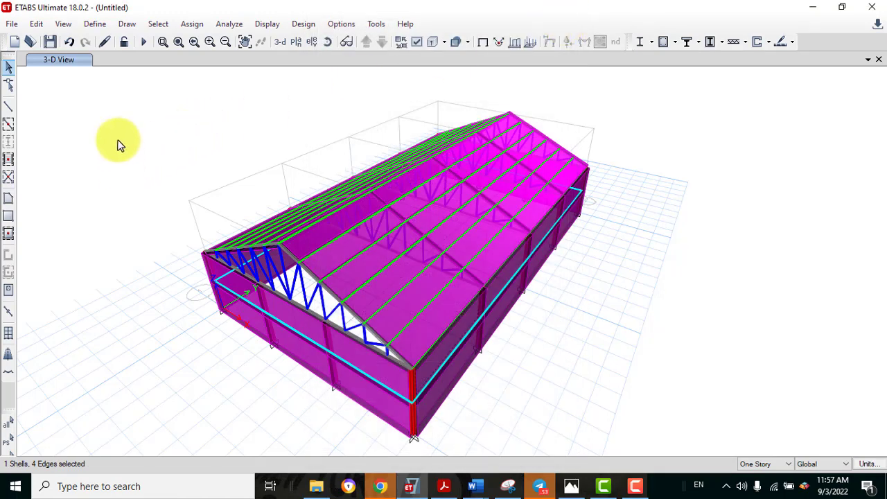
Step: Edit the slab section property Slab 1 and set its slab material to Steel
click(95, 24)
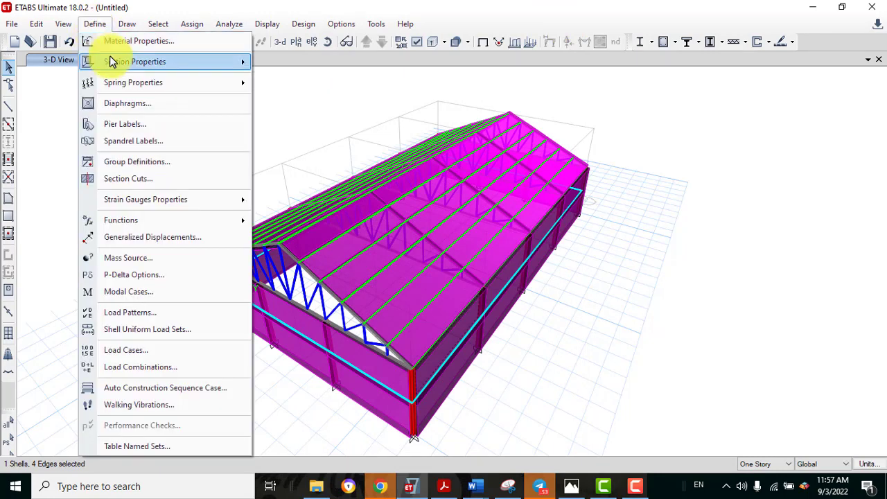
mouse_move(110, 61)
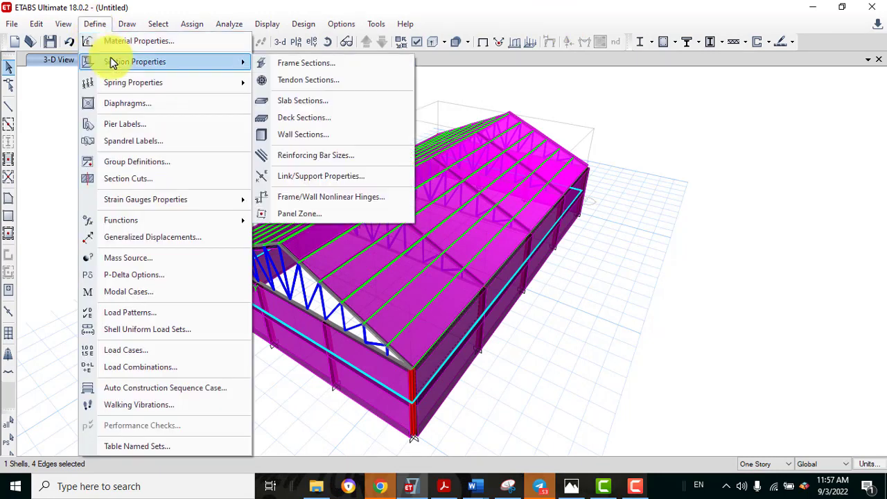
click(296, 102)
click(333, 200)
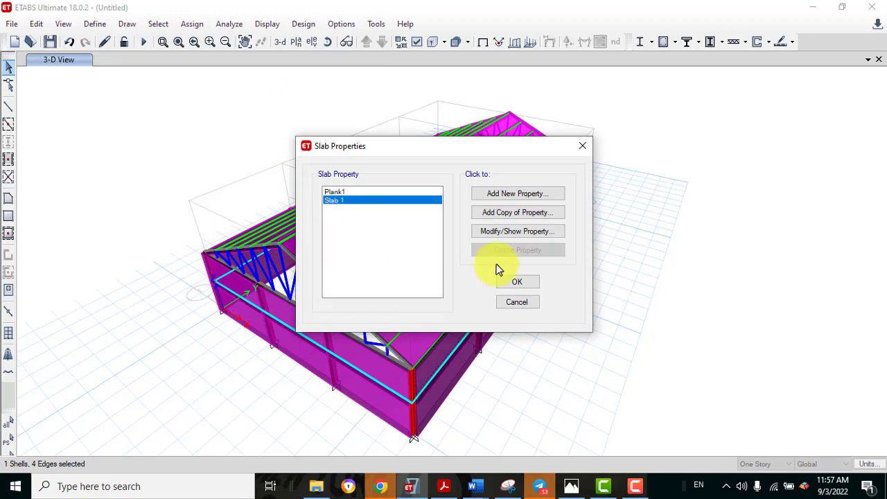
click(520, 238)
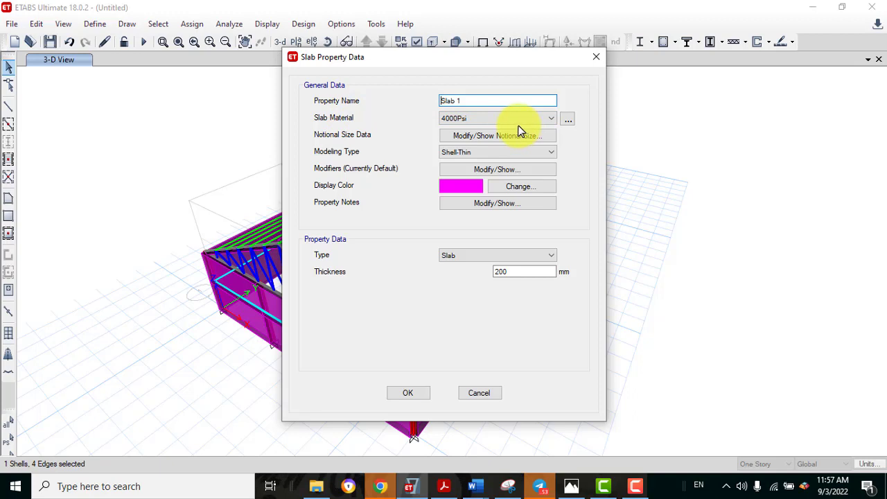
double_click(510, 269)
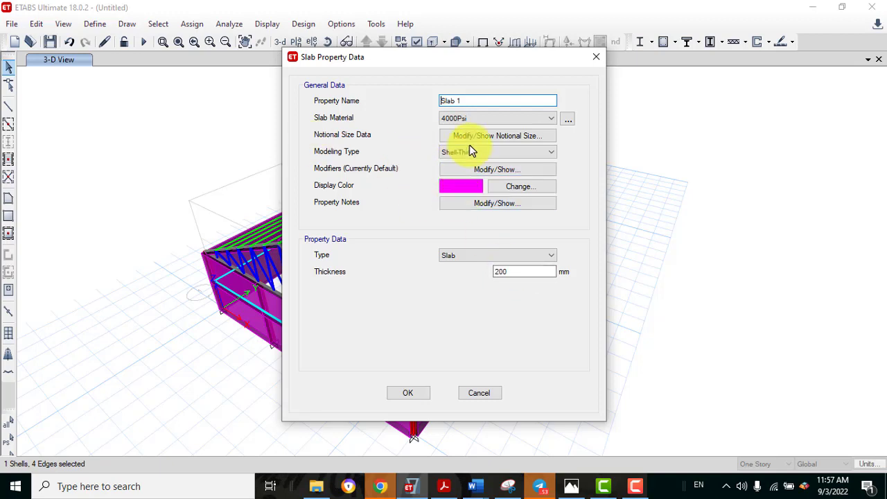
click(489, 121)
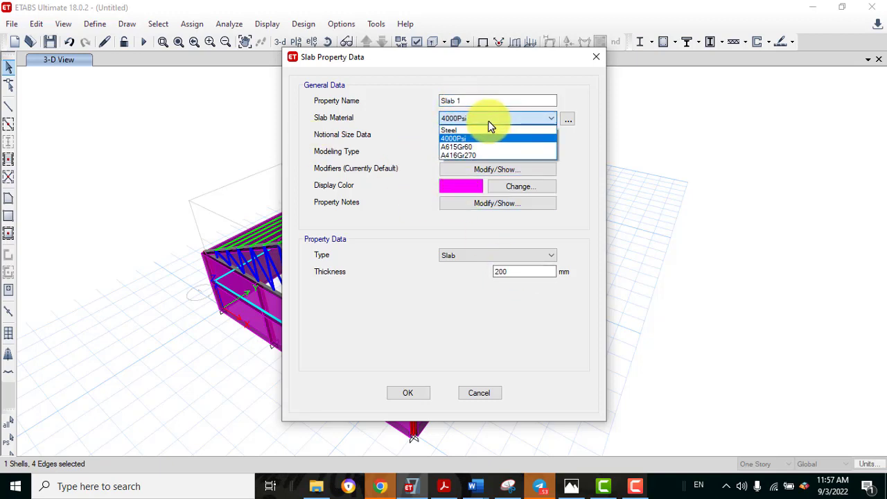
click(455, 133)
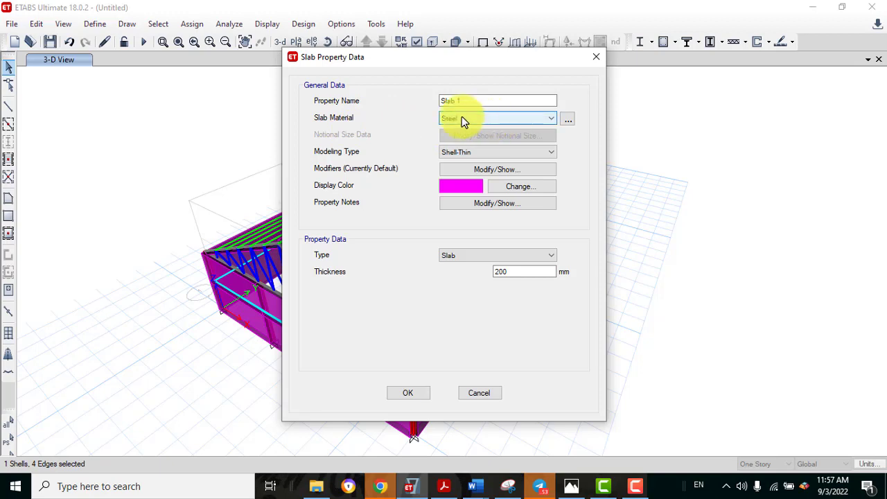
Step: Set Slab 1's thickness to 0.5 mm and its modeling type to Membrane, and accept the slab properties
click(520, 271)
drag(479, 269, 437, 276)
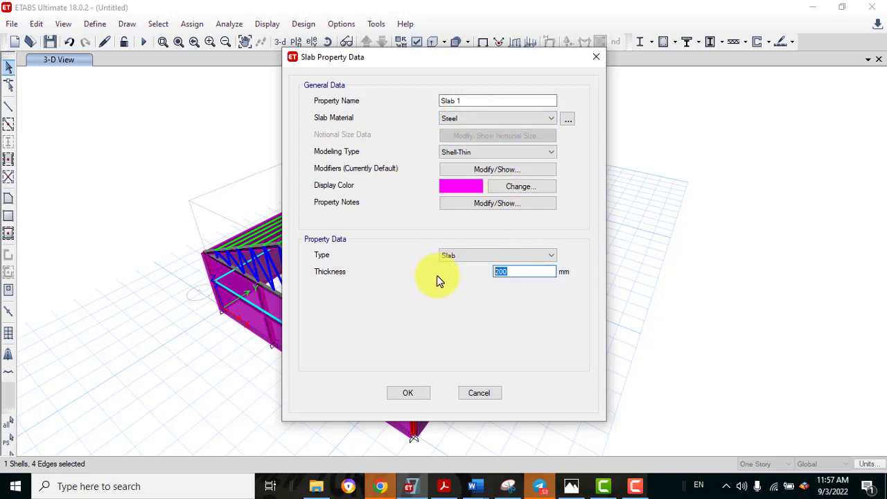
text(0.5)
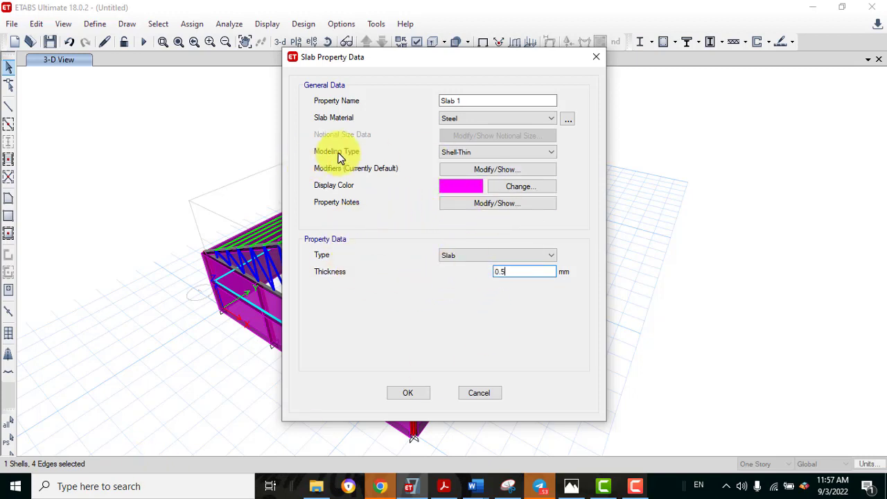
click(523, 154)
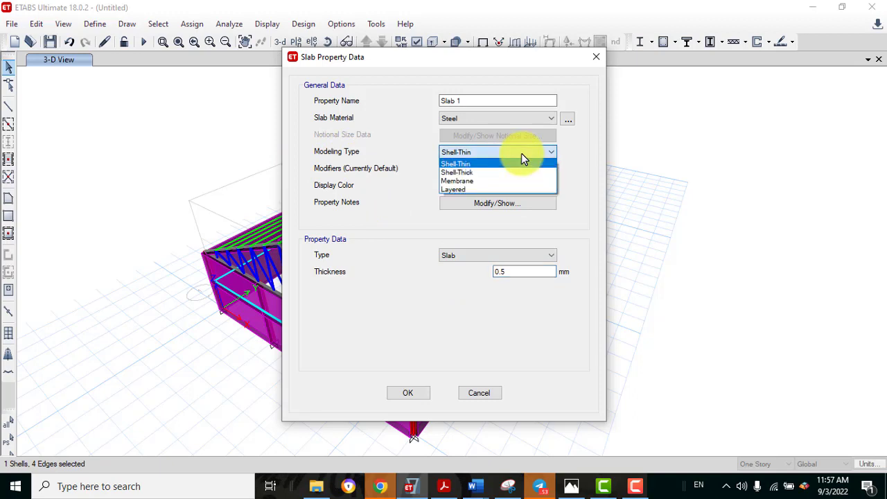
click(452, 180)
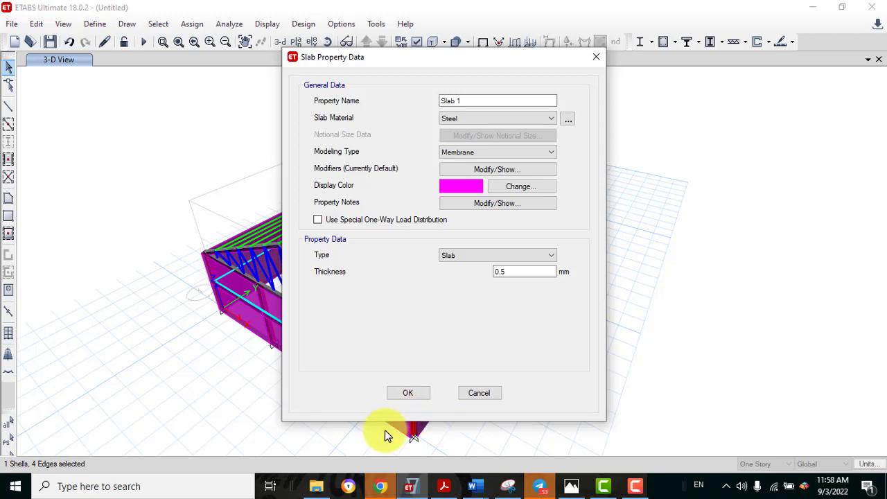
click(405, 393)
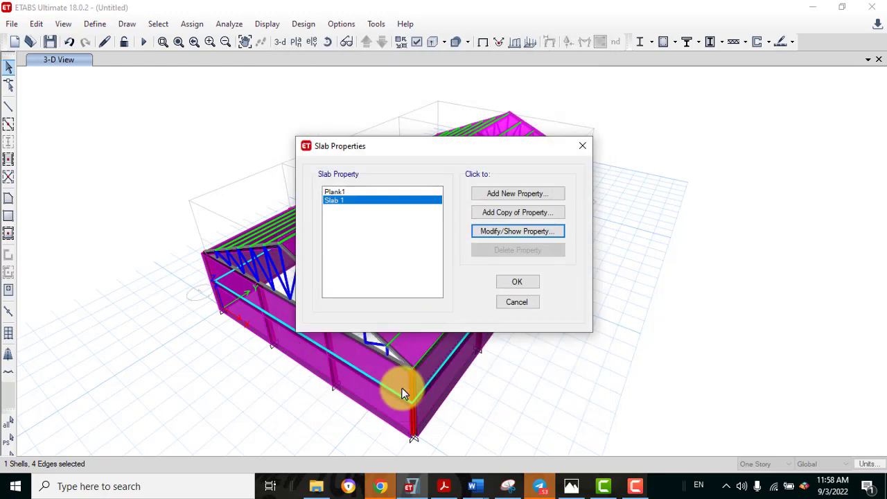
click(519, 279)
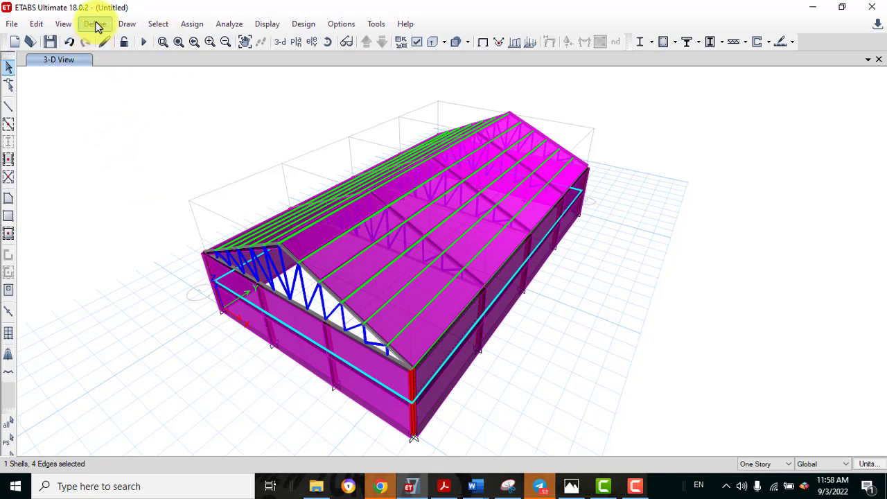
Step: Add two load patterns, Wind(Suction) and Wind(Pressure), both of type Wind with EUROCODE1 2005 as the auto lateral load
click(95, 23)
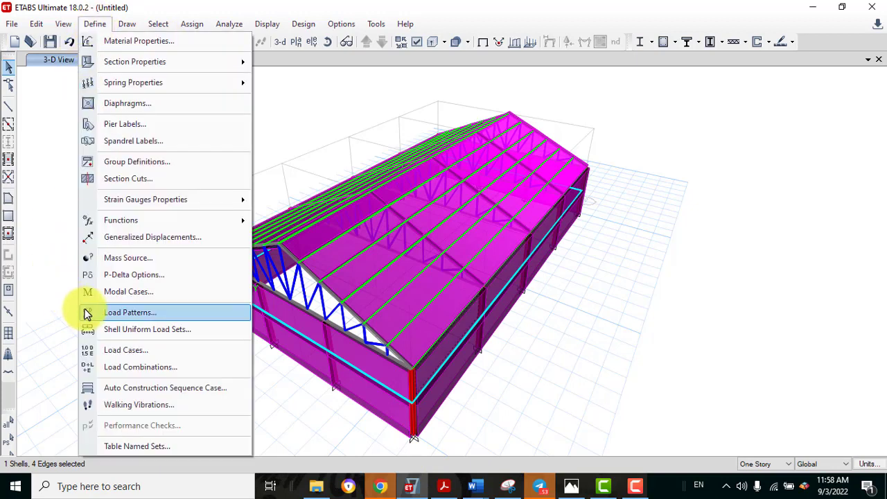
click(142, 316)
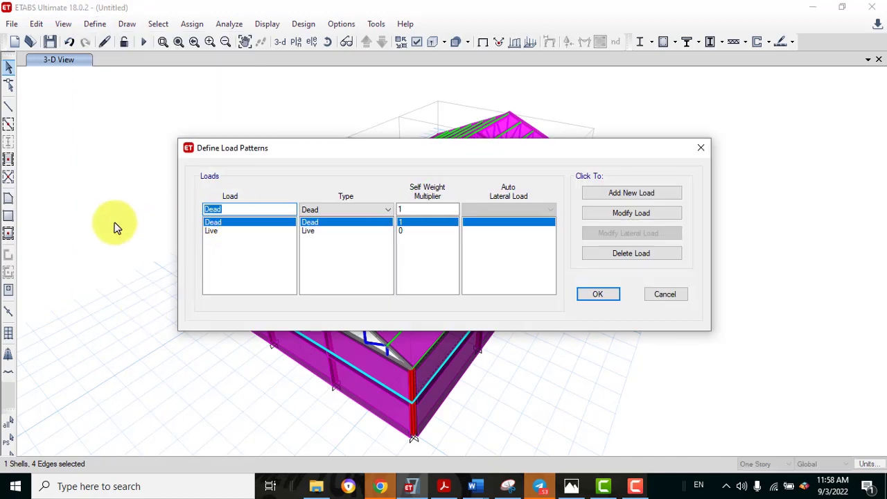
text(Wind(Suction)
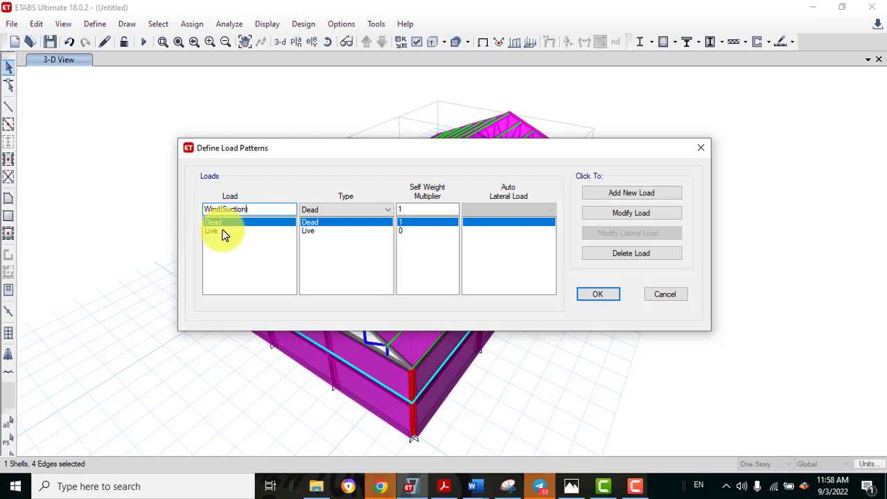
click(386, 210)
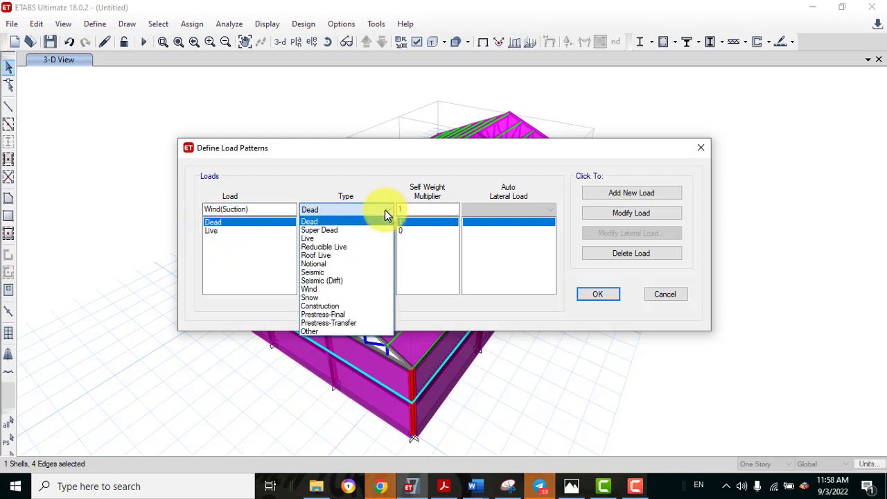
click(319, 289)
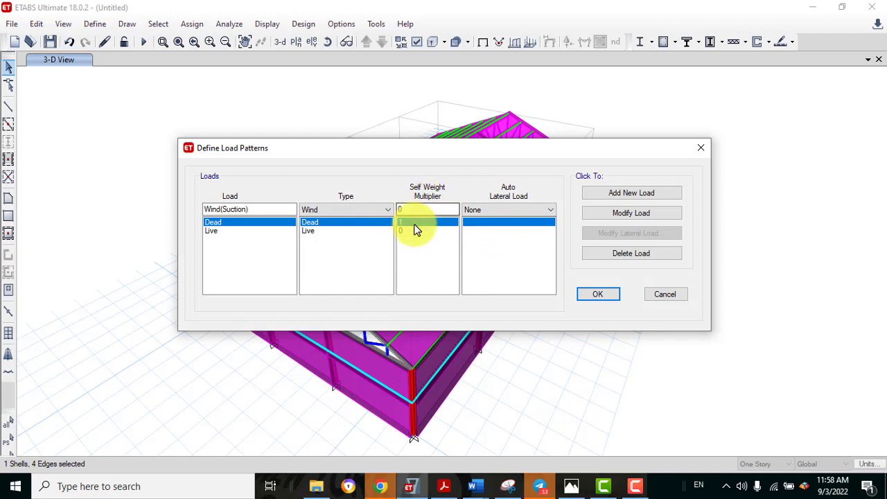
click(522, 210)
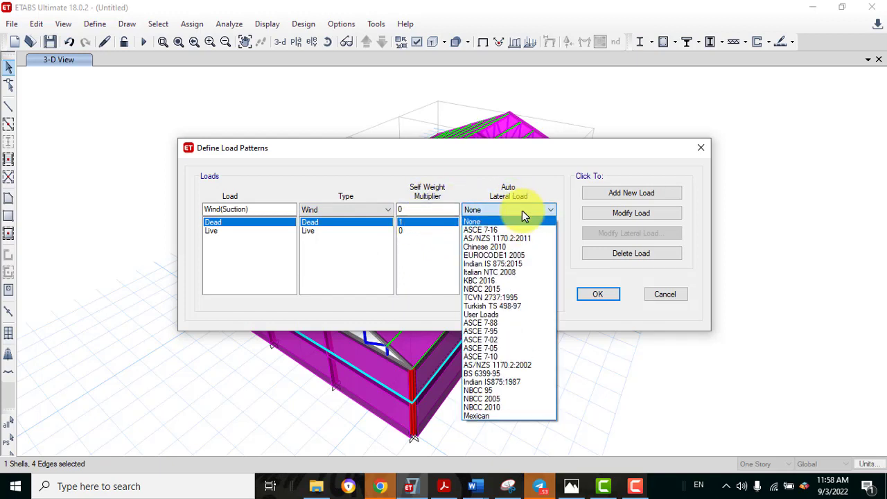
click(510, 255)
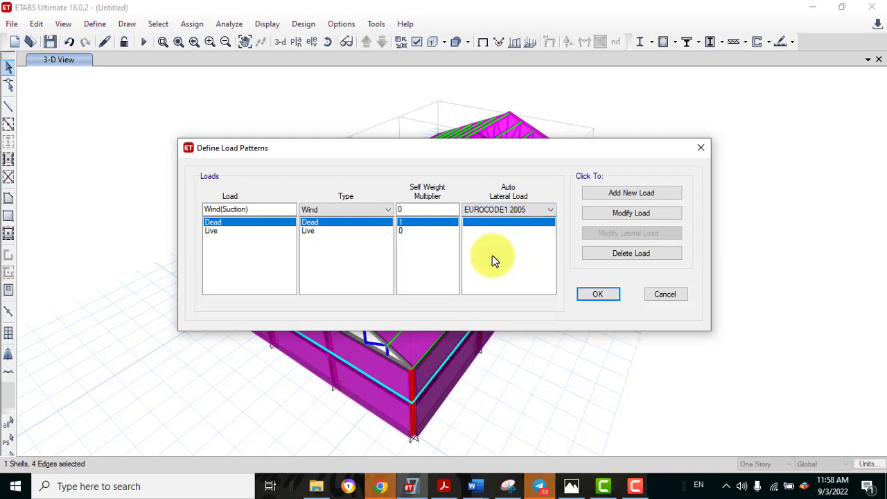
click(628, 198)
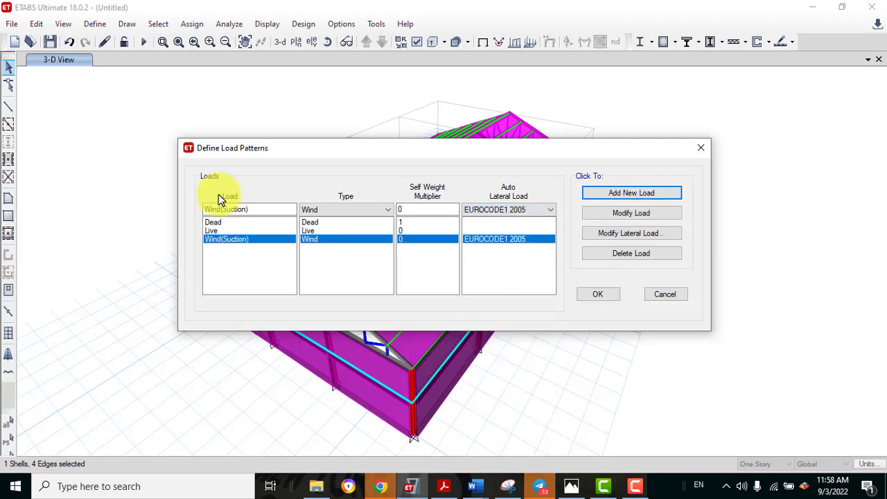
click(270, 208)
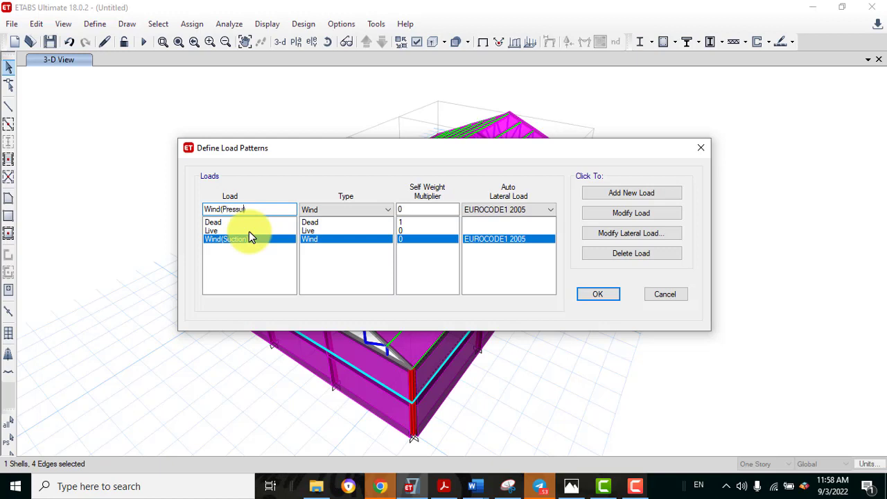
click(604, 195)
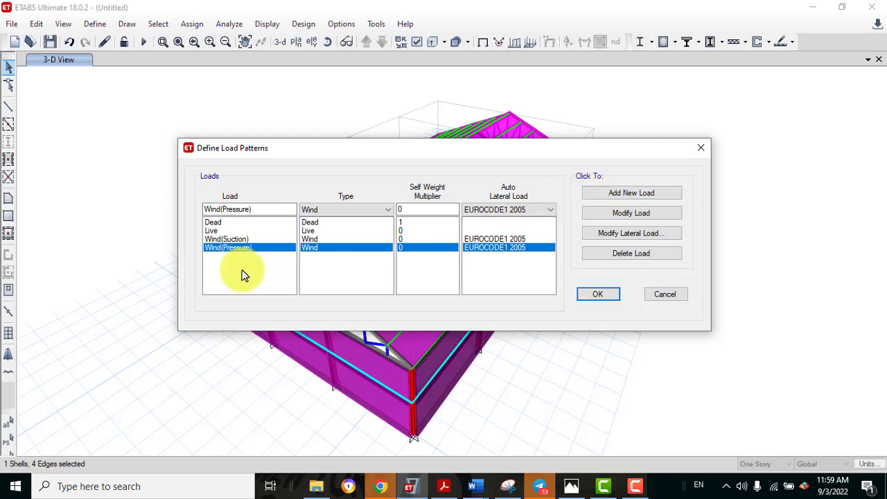
Step: Set the Wind(Suction) lateral load to exposure from shell objects with a wind velocity of 22 m/s
click(242, 240)
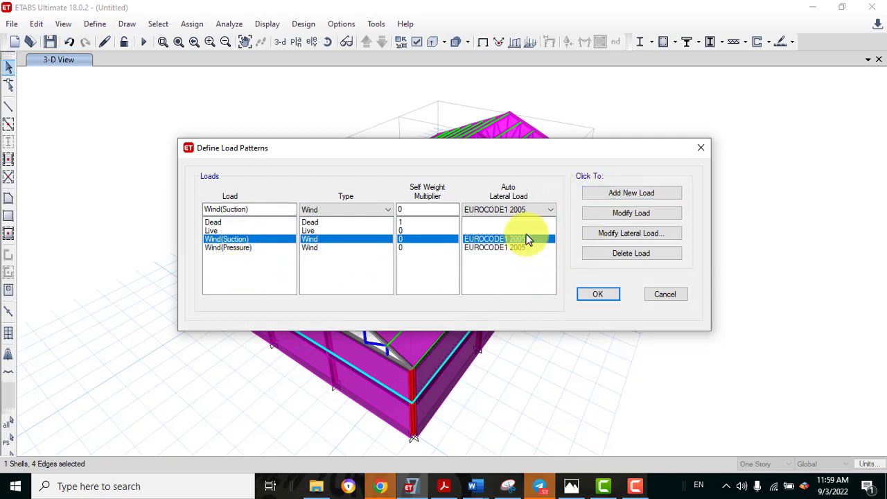
click(617, 237)
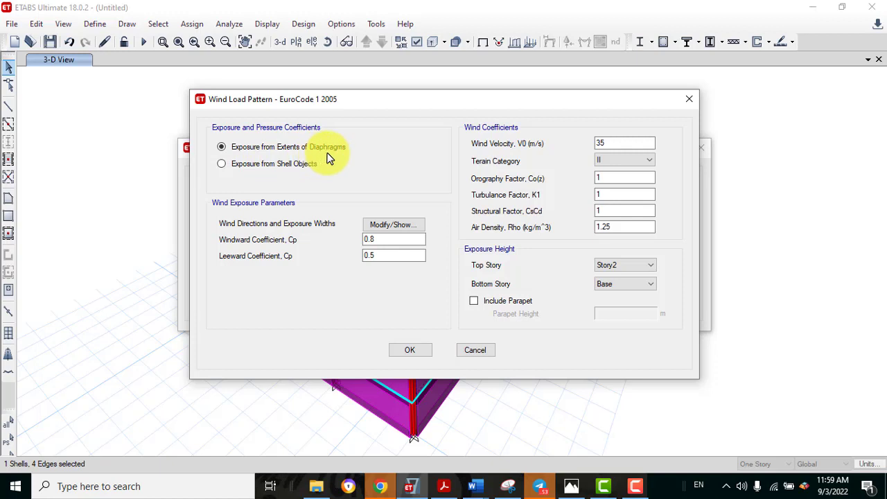
click(243, 166)
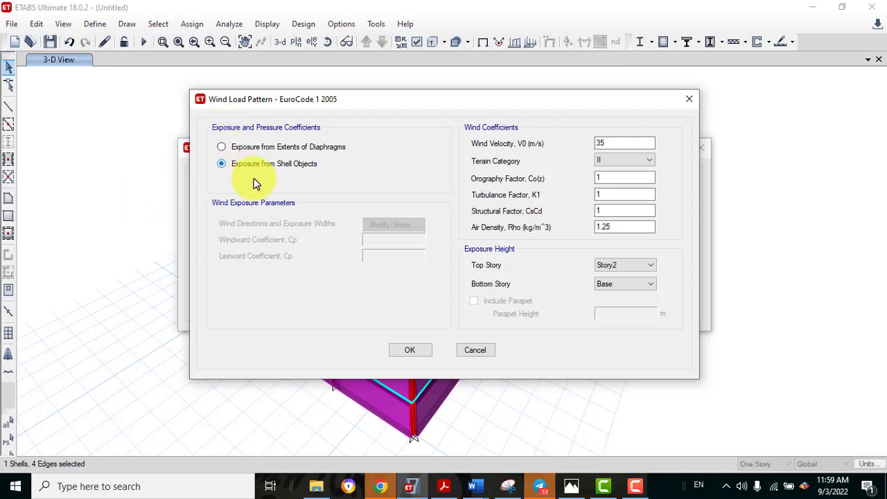
click(612, 141)
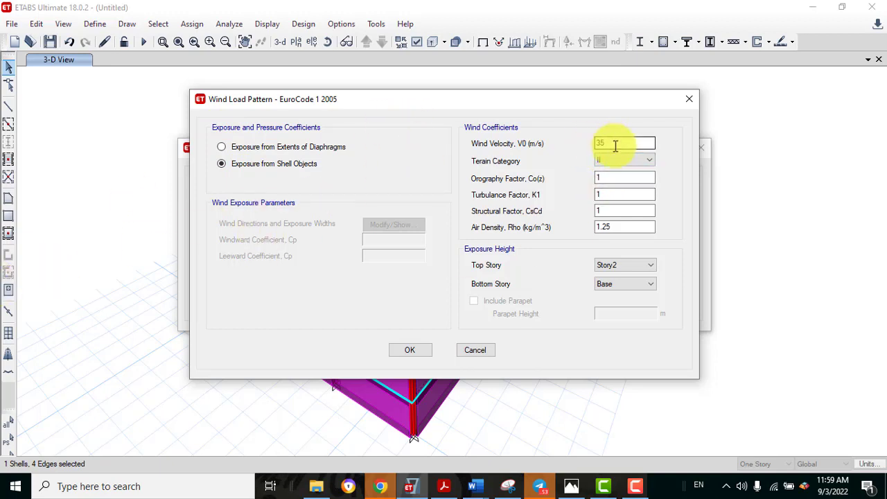
double_click(615, 144)
text(22)
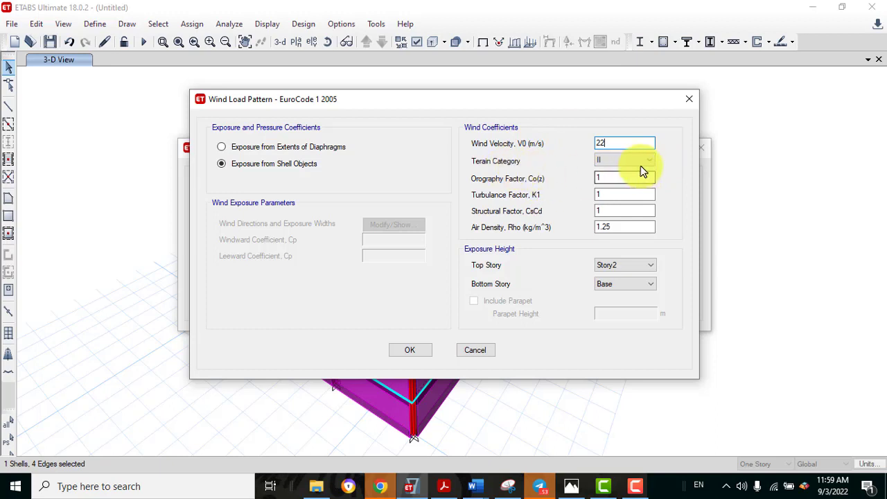
Step: Review the terrain category options, keep category II, and accept the Wind(Suction) lateral load settings
click(640, 162)
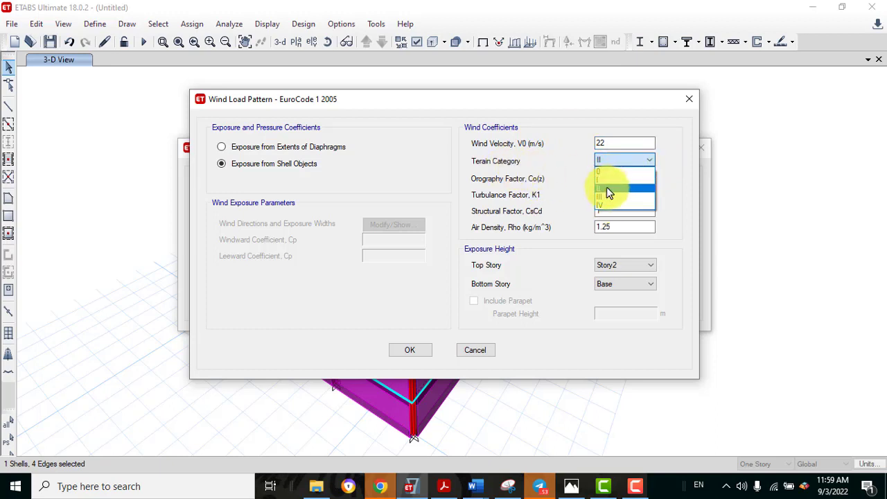
click(627, 147)
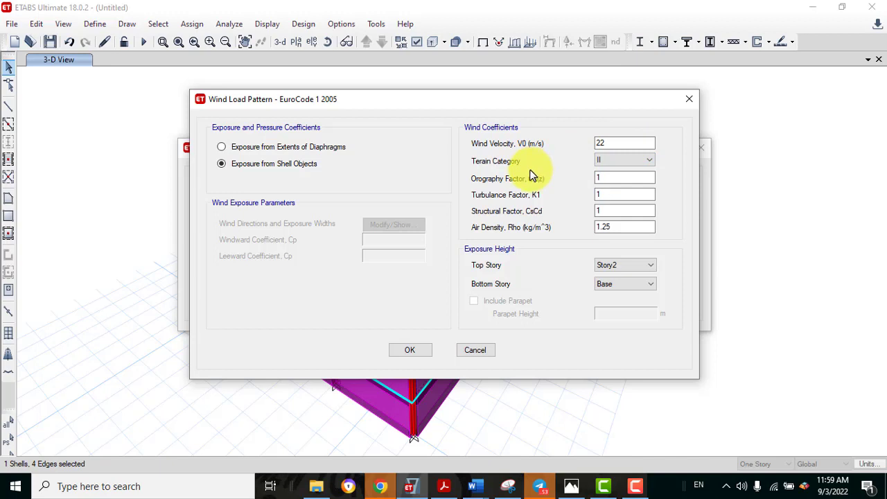
click(617, 177)
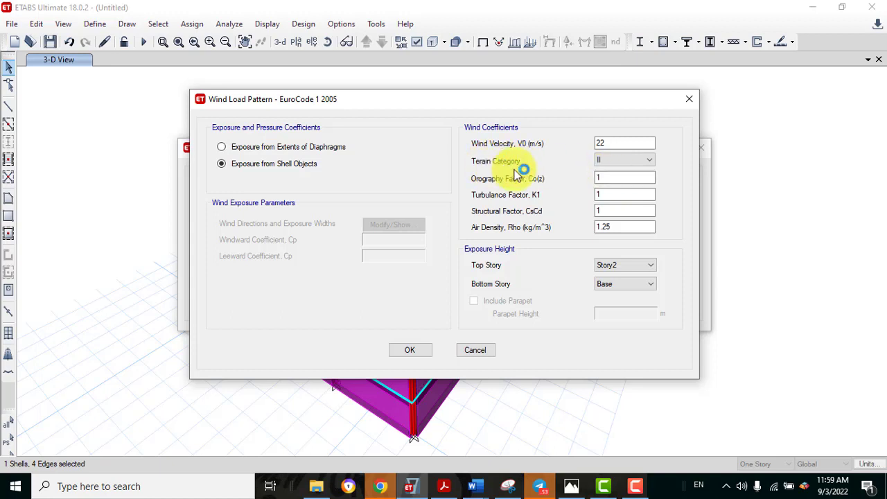
key(shift+Tab)
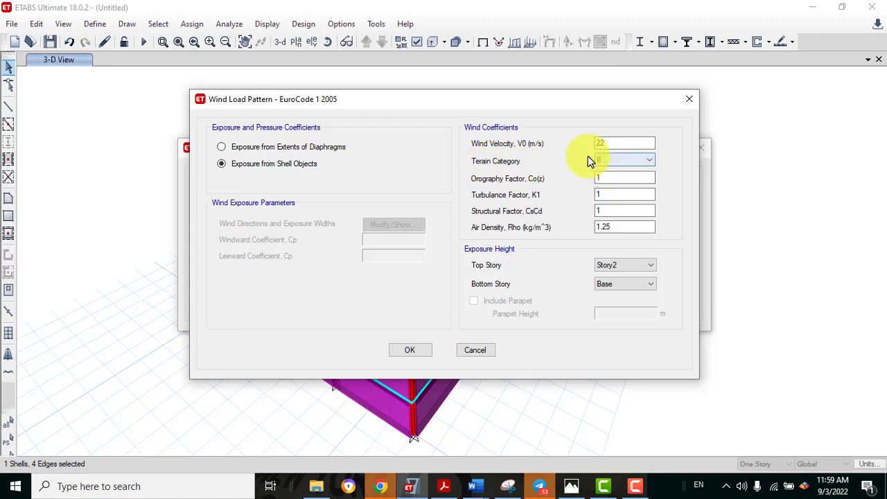
click(628, 162)
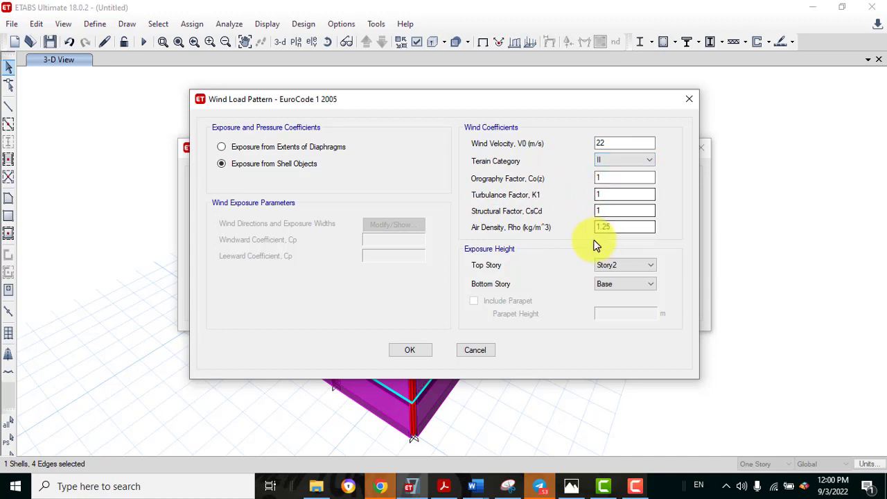
click(420, 350)
Step: Set the Wind(Pressure) lateral load to exposure from shell objects with a wind velocity of 22 m/s and accept it
click(239, 248)
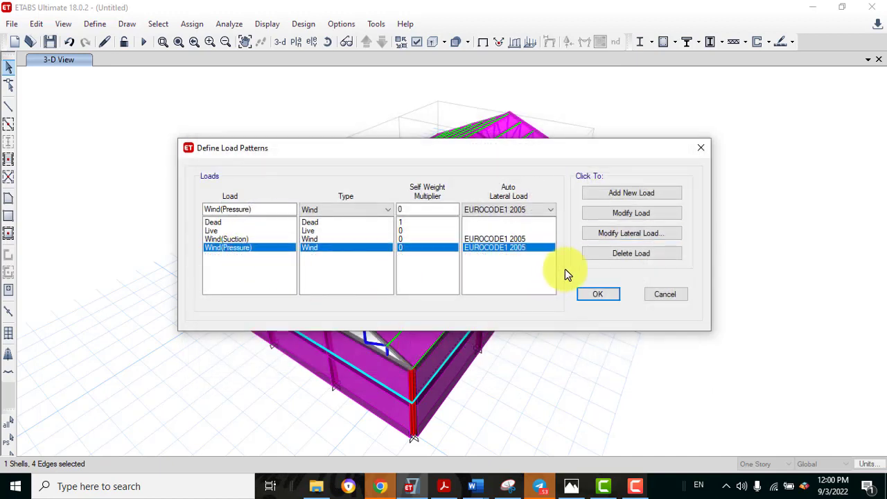
click(617, 233)
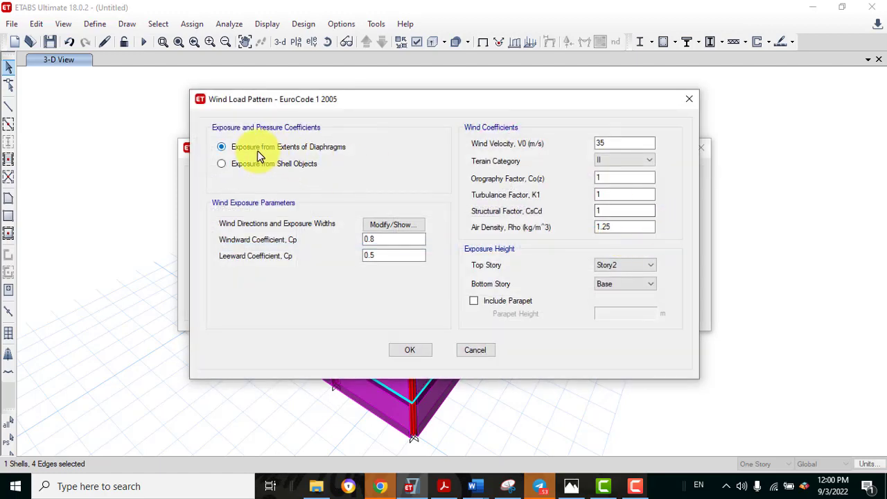
click(245, 166)
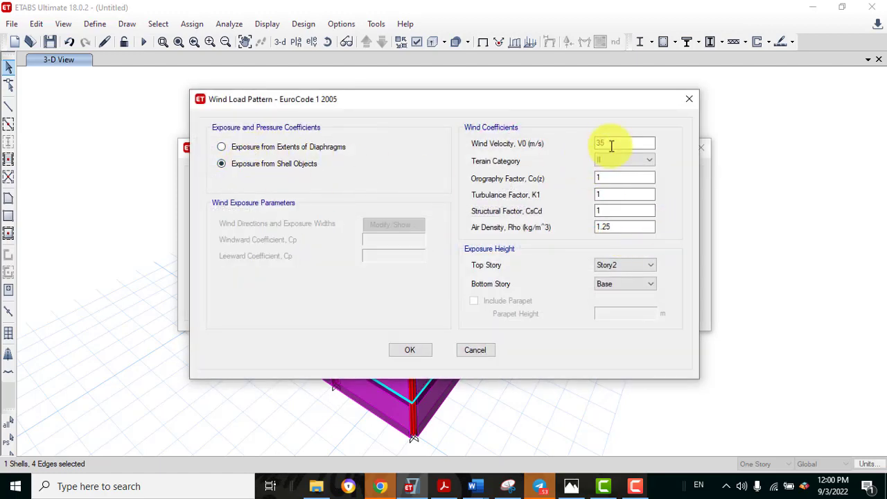
drag(610, 144, 556, 144)
text(22)
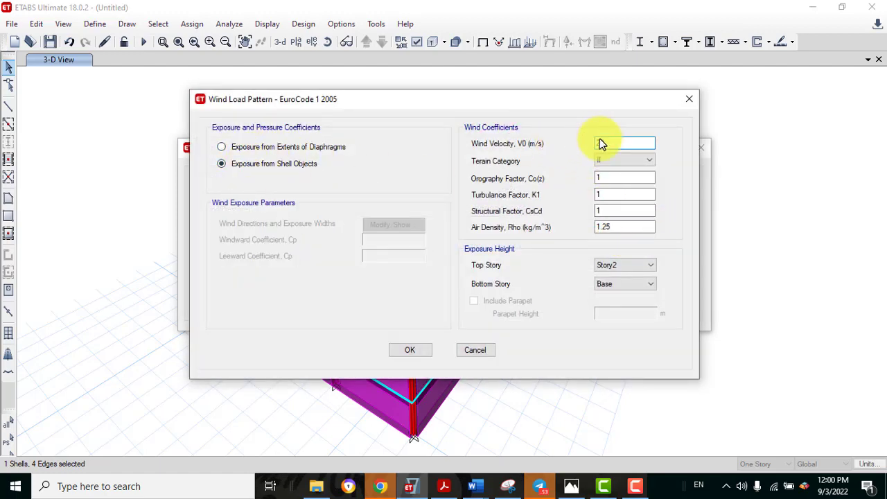
click(408, 355)
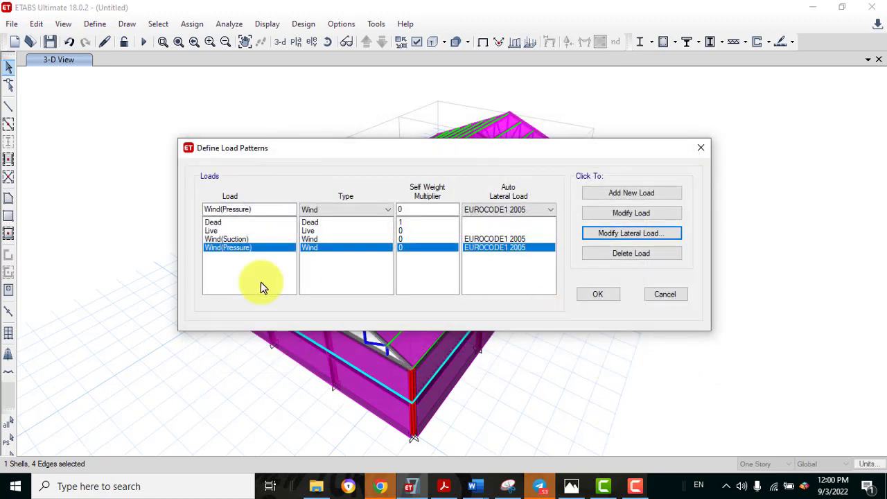
Step: Add a load pattern EQ-X of type Seismic with EUROCODE8 2004 as the auto lateral load
click(259, 210)
text(EQ-X)
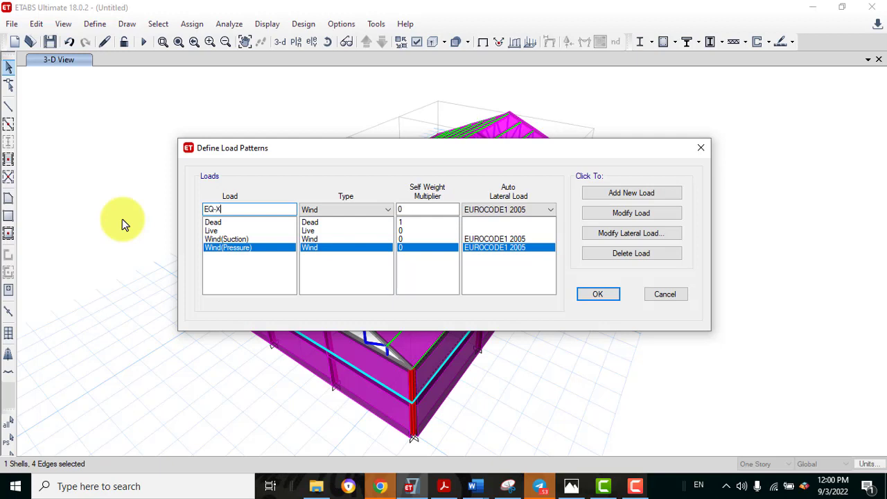
click(387, 216)
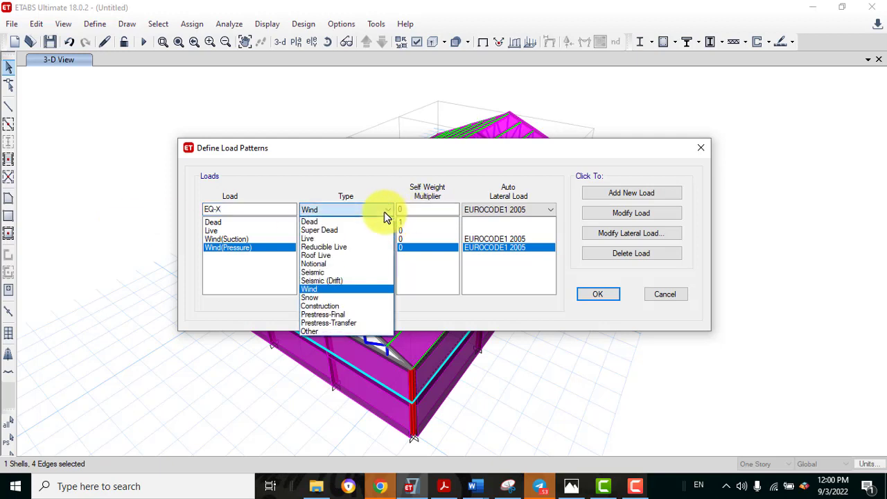
click(315, 272)
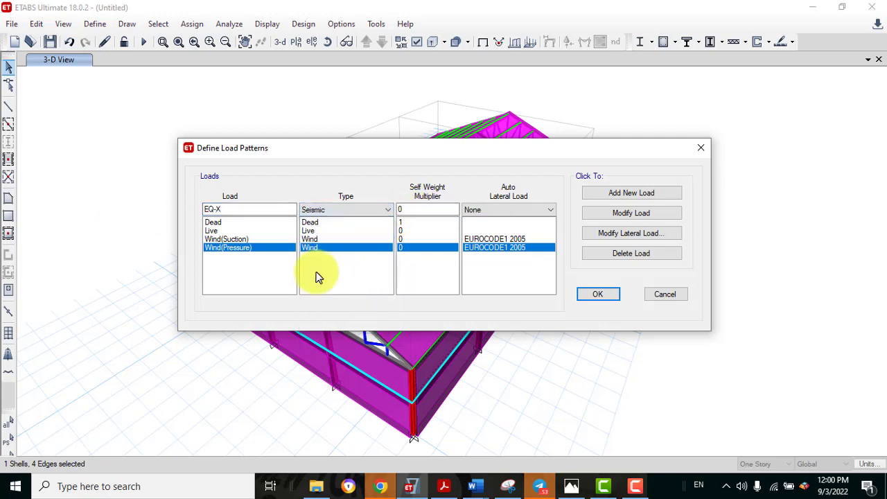
click(530, 215)
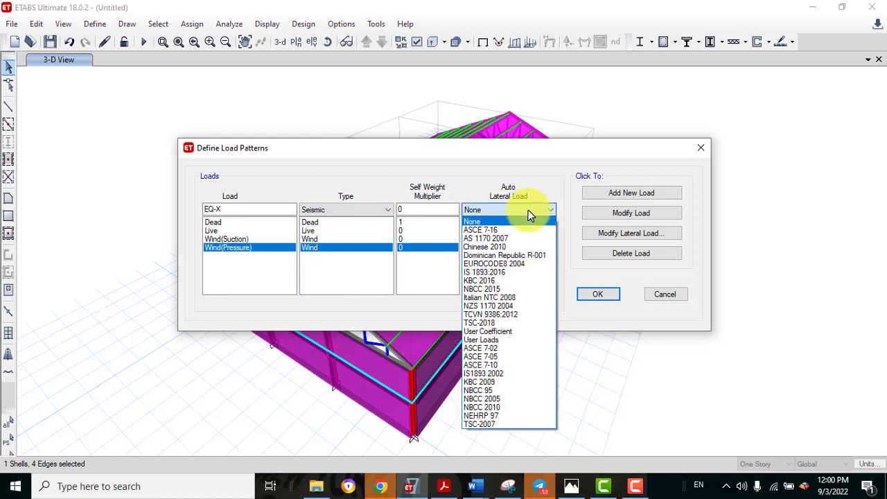
click(516, 264)
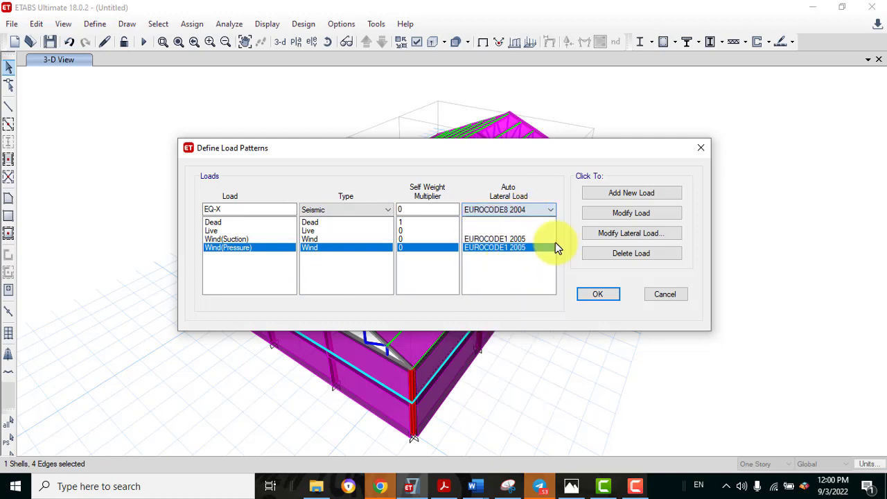
click(617, 195)
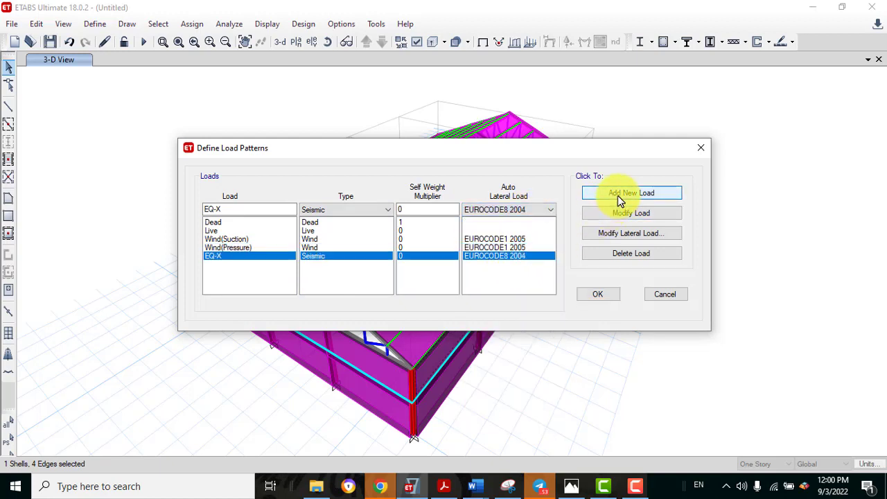
Step: Add a second seismic load pattern, EQ-Y, with the same EUROCODE8 2004 auto lateral load
click(244, 209)
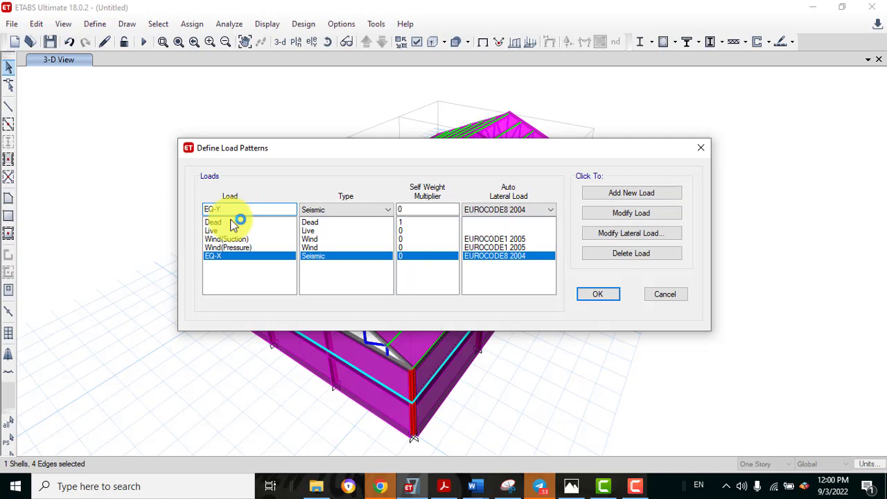
text(Y)
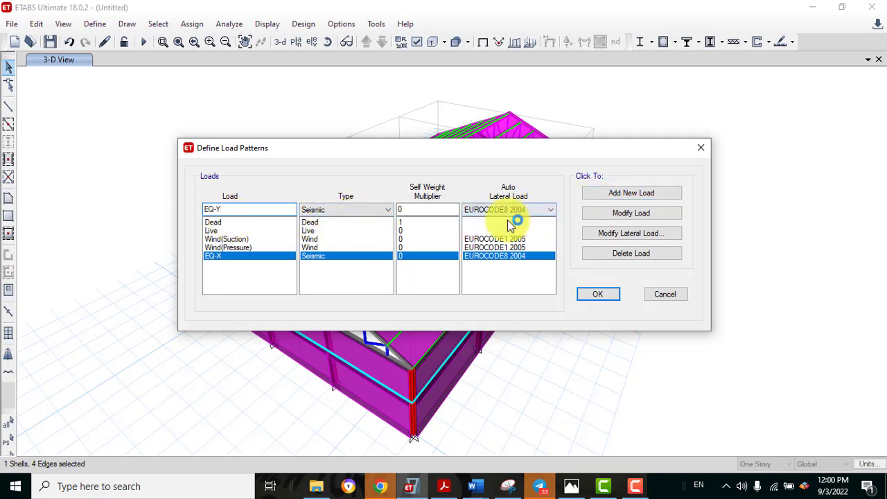
click(599, 199)
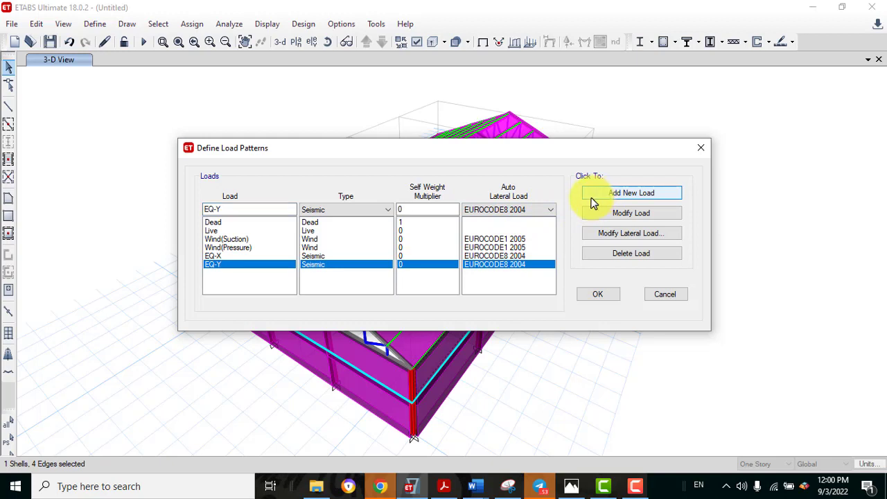
Step: Restrict EQ-X's seismic lateral load to the X direction cases by disabling all three Y direction options
click(257, 256)
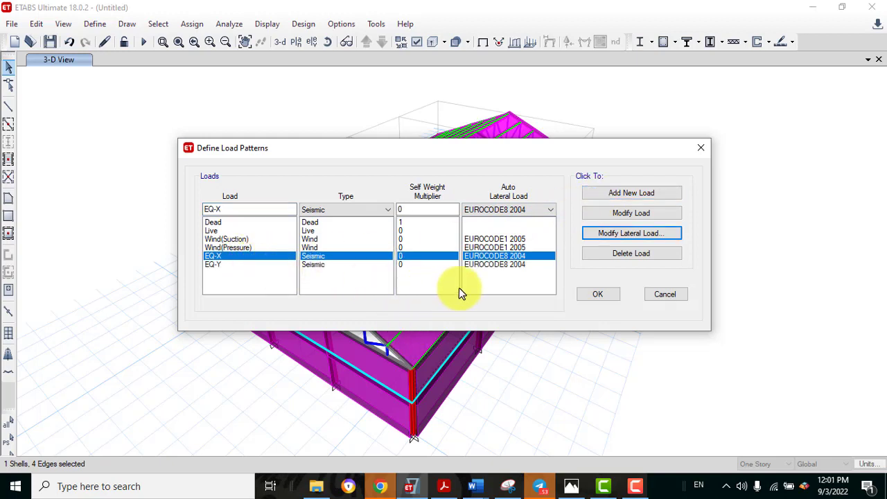
click(599, 238)
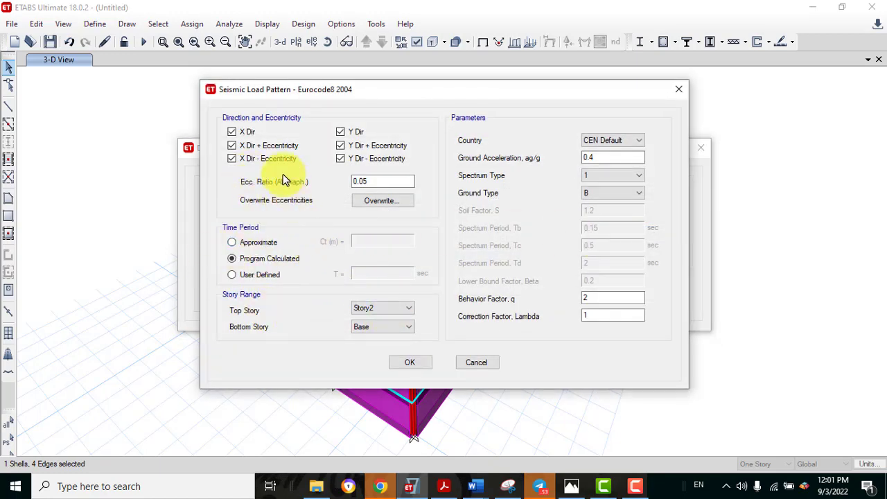
click(340, 158)
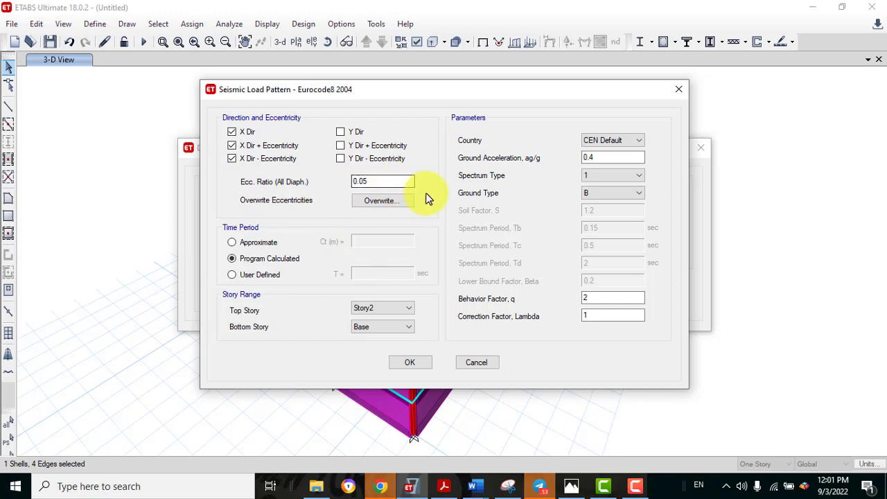
Step: Set EQ-X's ground acceleration to 0.1 and its behavior factor q to 3.6, and accept the seismic settings
click(614, 159)
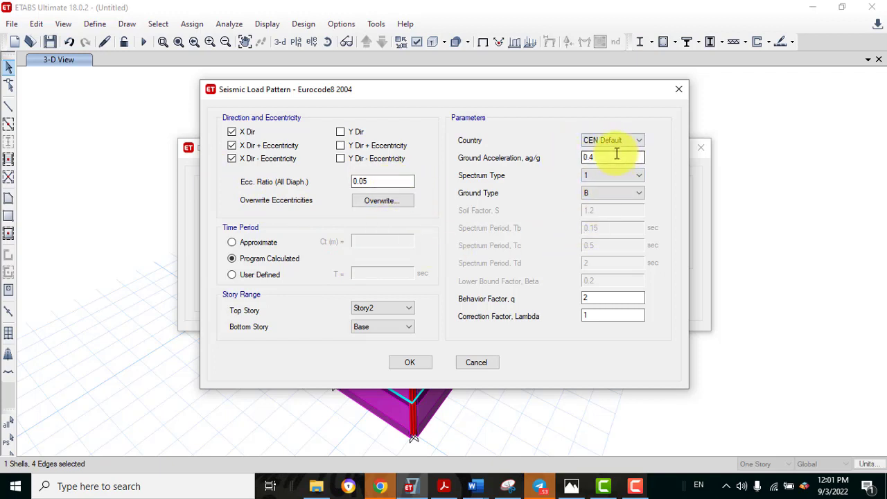
click(617, 142)
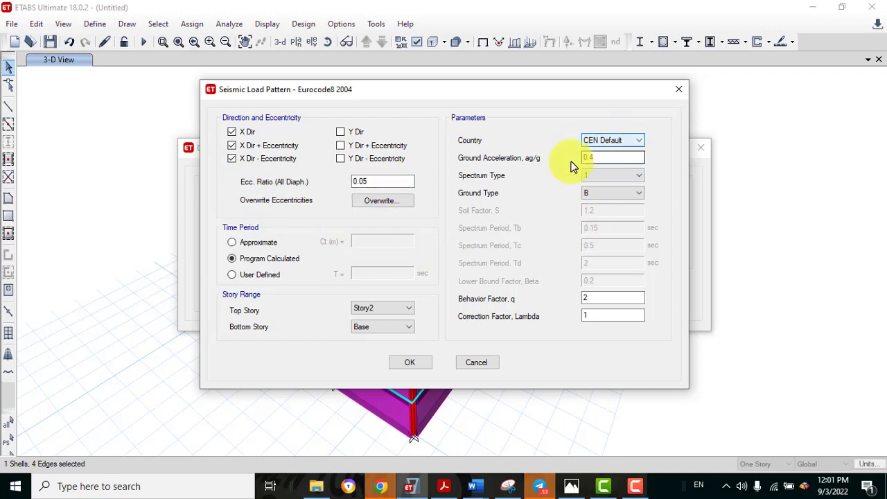
click(593, 158)
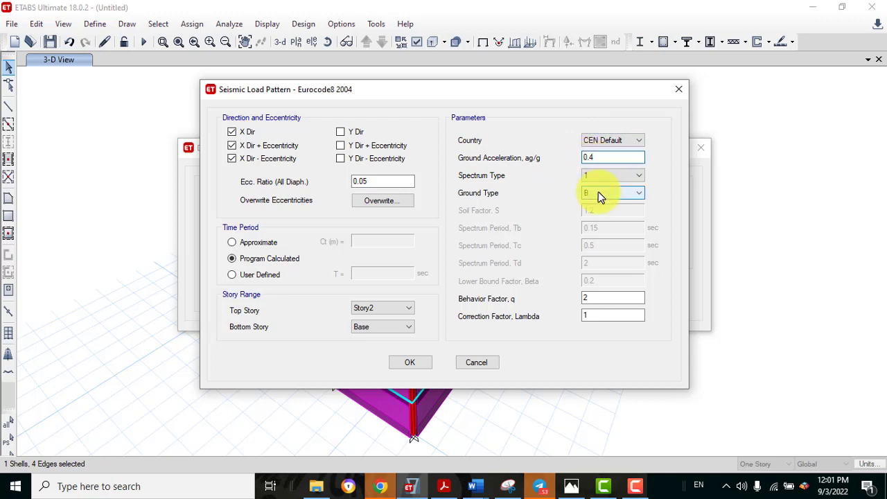
key(BackSpace)
text(1)
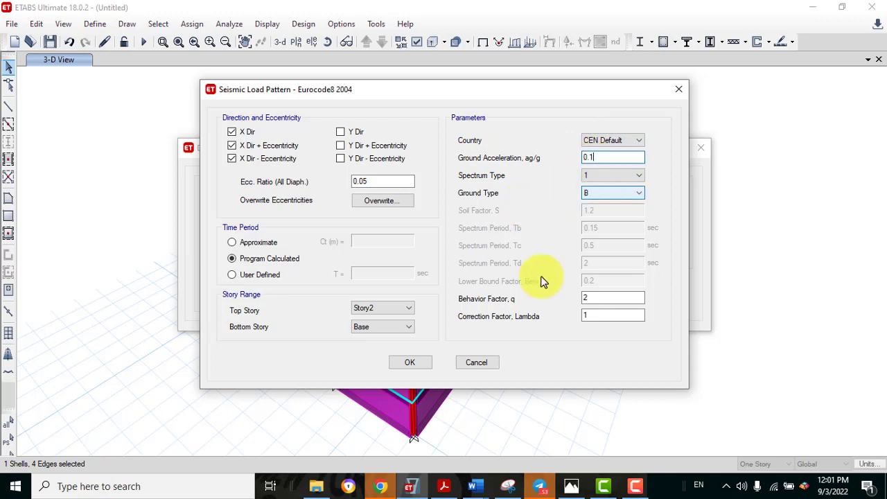
double_click(613, 297)
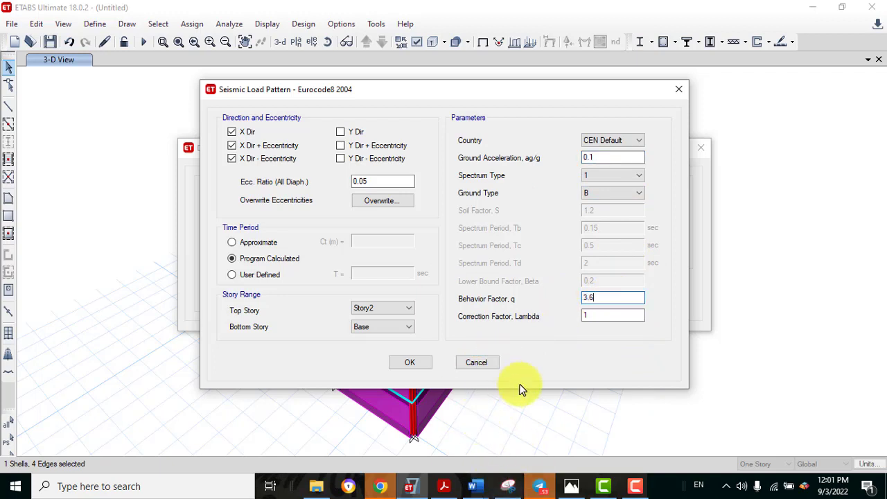
click(425, 365)
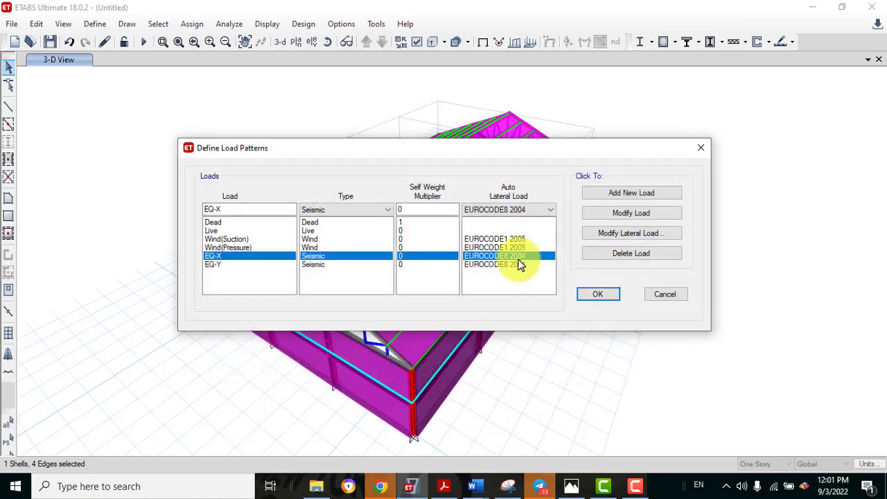
Step: Restrict EQ-Y's seismic lateral load to the Y direction cases by disabling all three X direction options
click(604, 234)
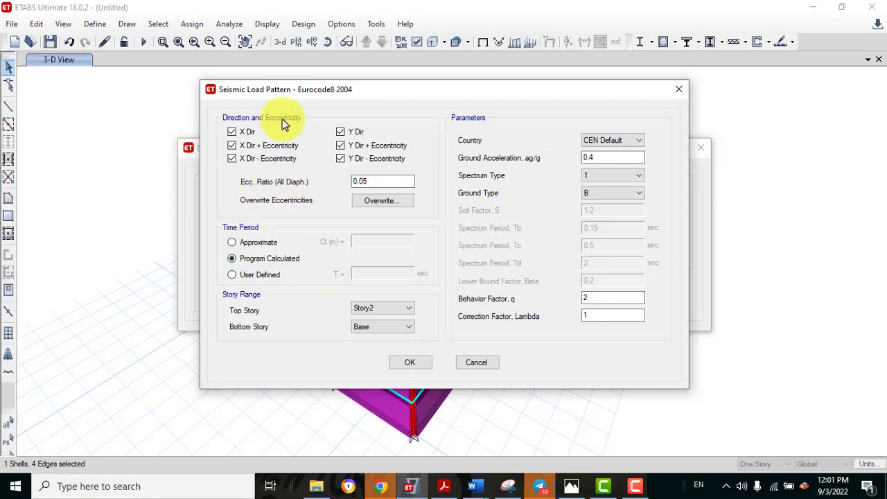
click(232, 132)
click(232, 146)
click(231, 159)
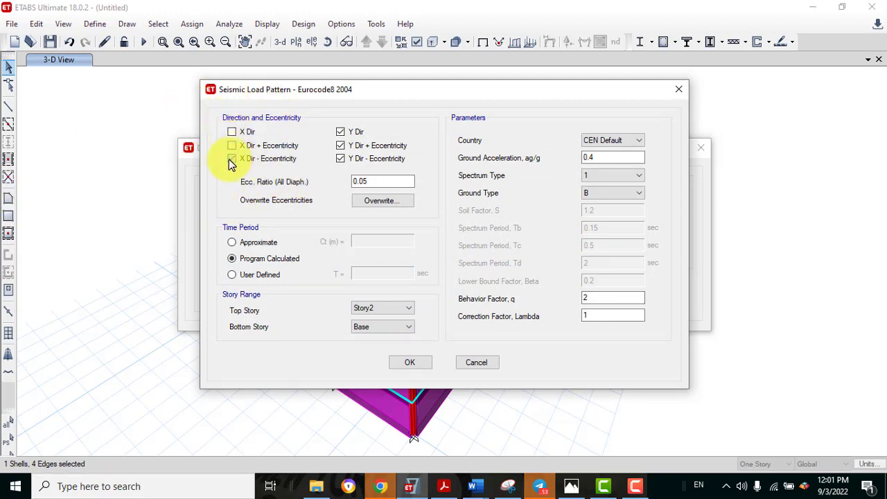
Step: Set EQ-Y's ground acceleration to 0.1 and its behavior factor q to 3.6, and accept the seismic settings
double_click(595, 157)
text(1)
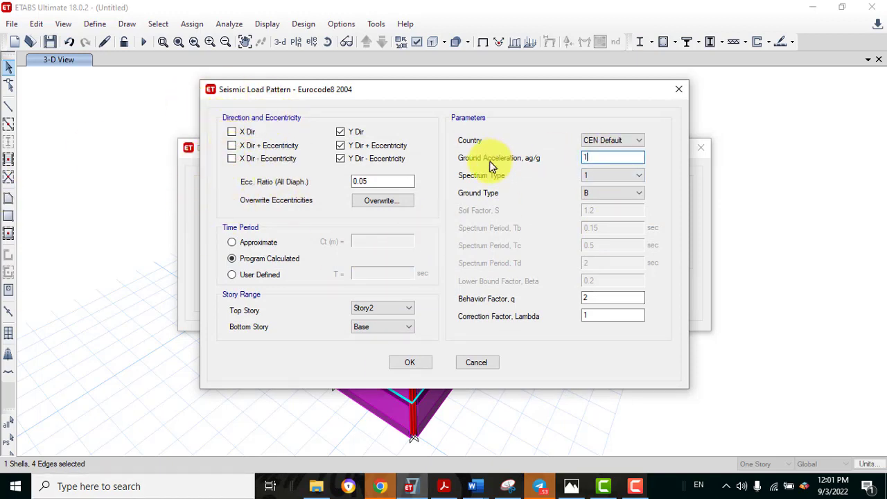
key(BackSpace)
text(.01)
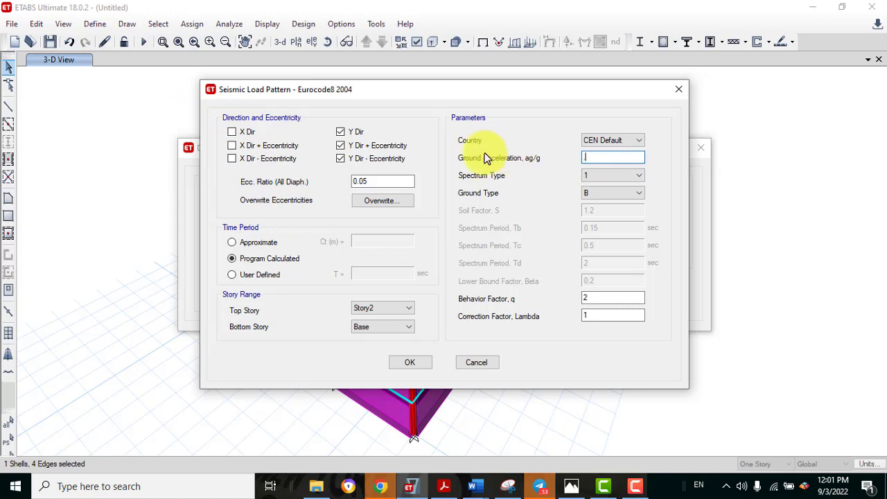
text(0.1)
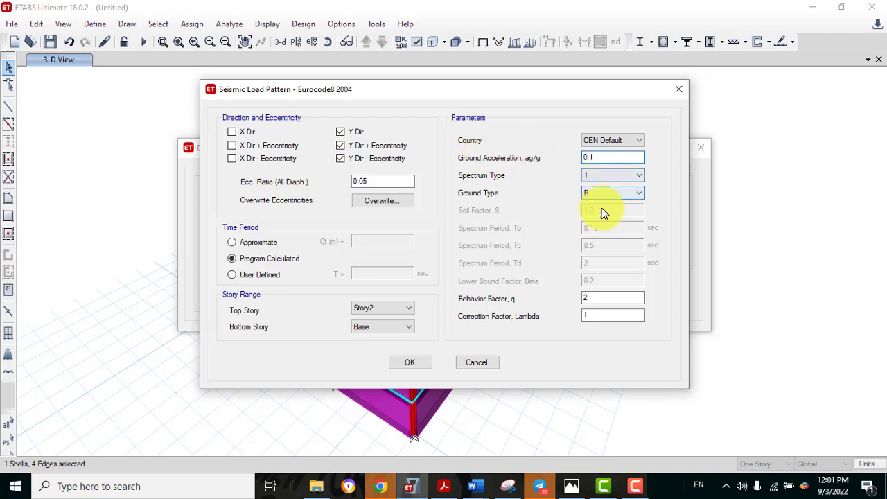
click(612, 297)
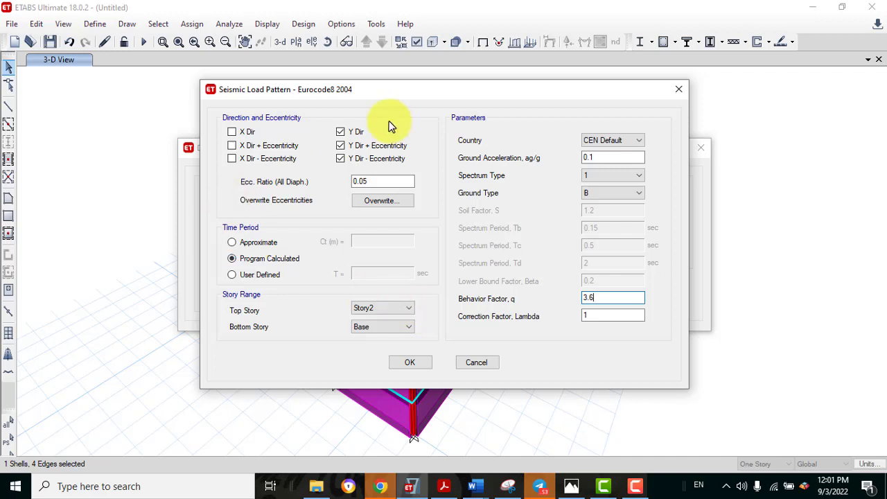
click(416, 366)
click(594, 296)
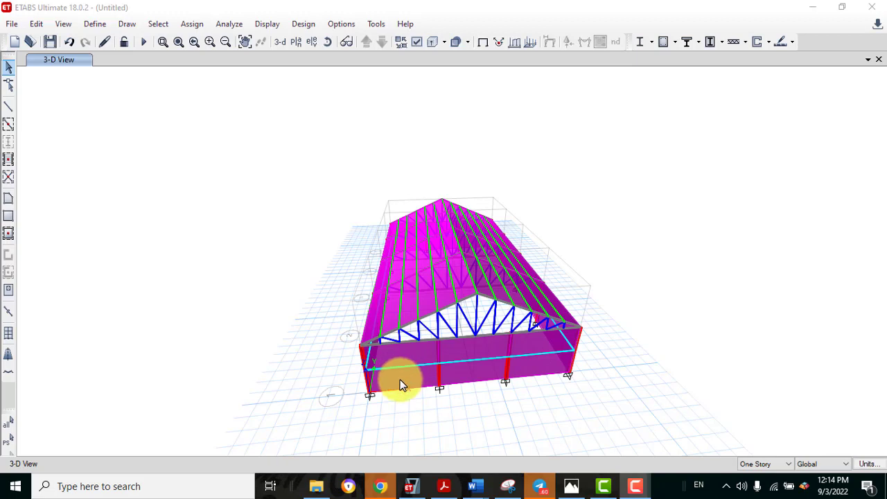
Step: Examine the building's clad roof, gable end and side walls from several angles in the 3-D view
click(329, 44)
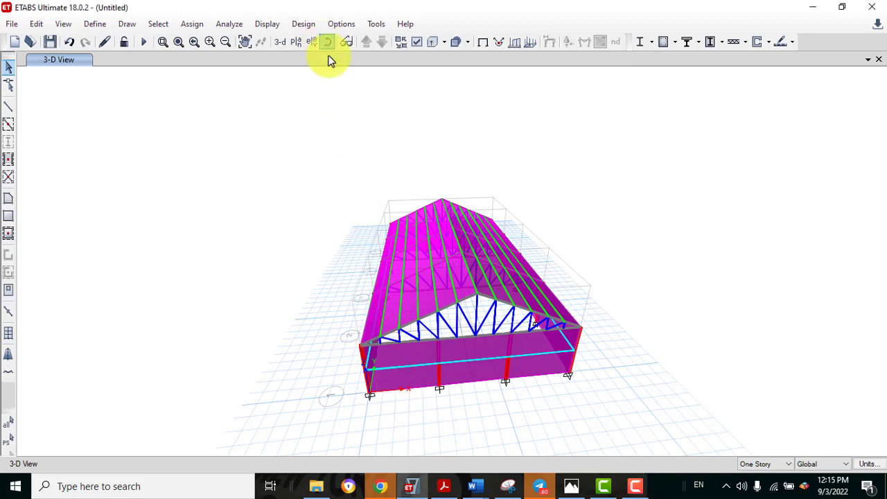
drag(404, 209, 413, 210)
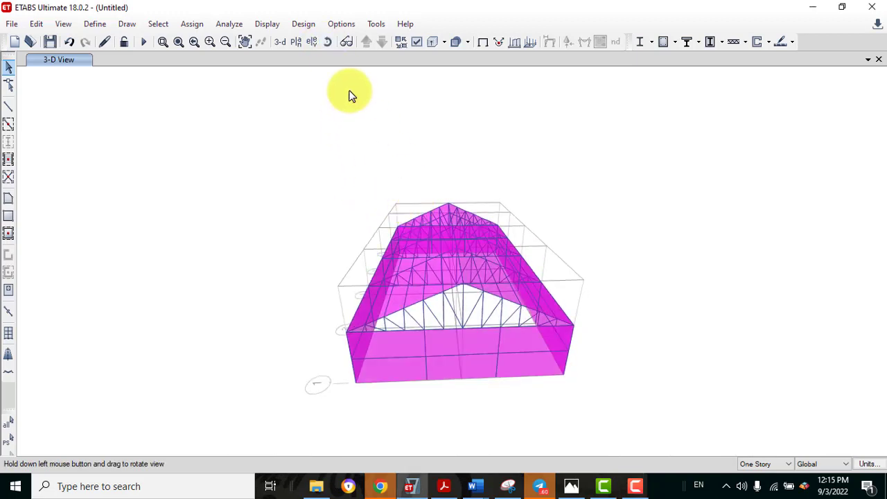
click(328, 43)
drag(366, 335, 395, 324)
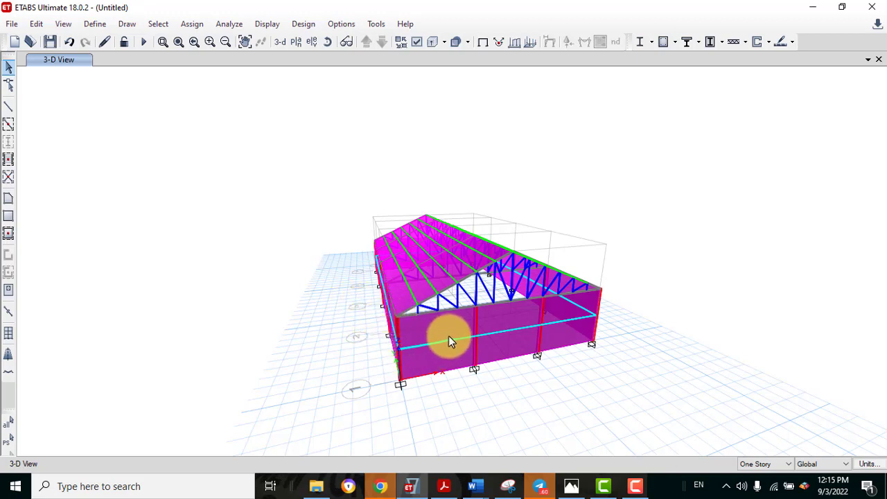
click(327, 42)
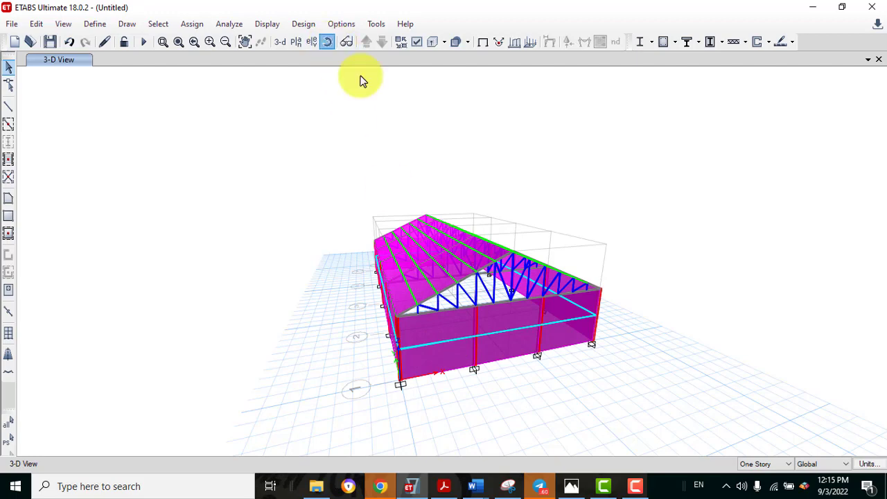
drag(639, 264, 458, 303)
click(327, 41)
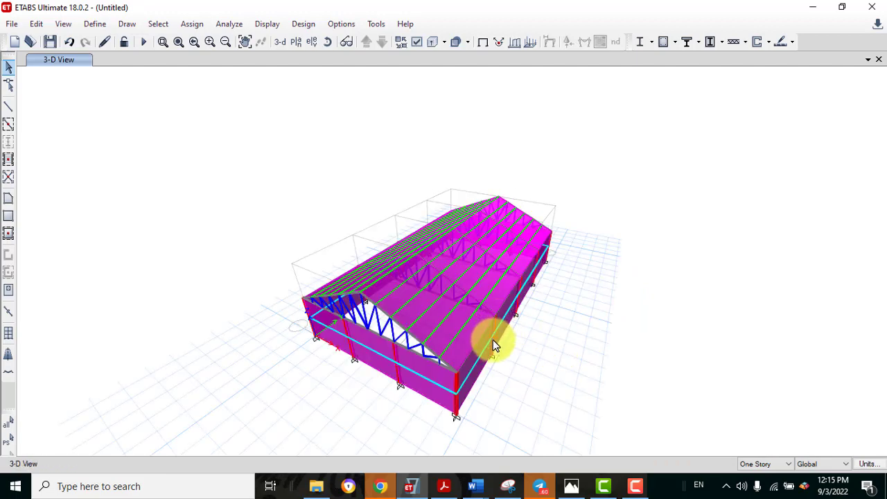
click(327, 42)
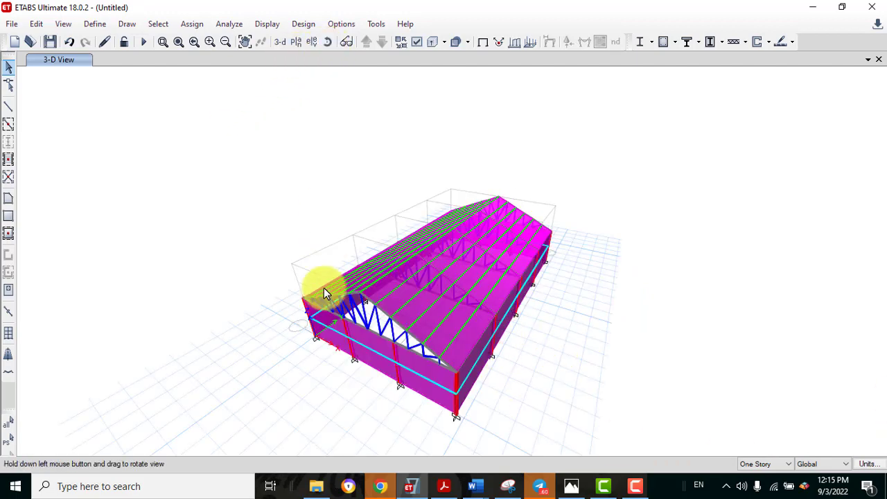
drag(323, 293, 442, 357)
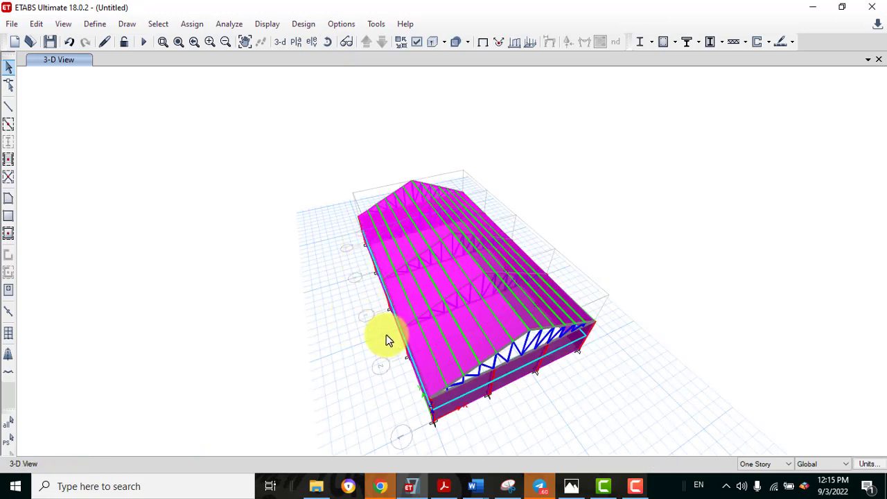
mouse_move(514, 392)
mouse_down()
mouse_move(538, 406)
mouse_move(453, 289)
mouse_move(526, 398)
mouse_up()
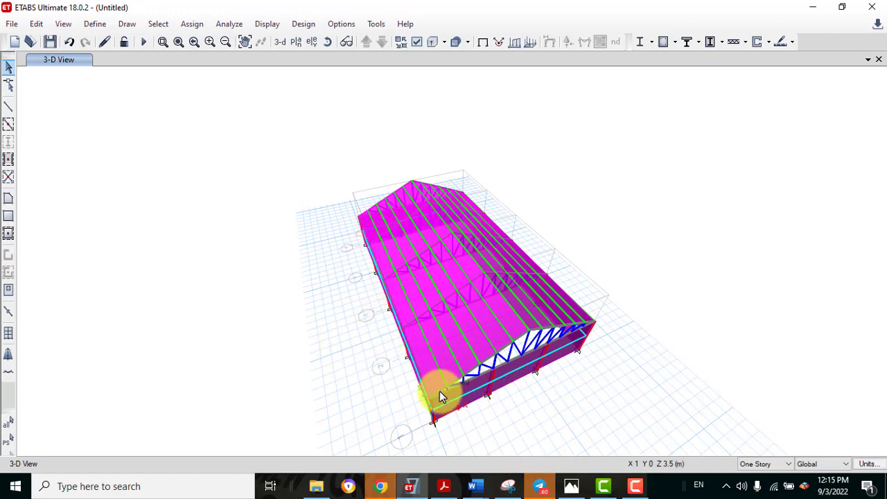
Step: Switch to the Word design report and read the roof, wall and internal wind pressure coefficients and the net pressure figure
mouse_move(471, 481)
click(362, 452)
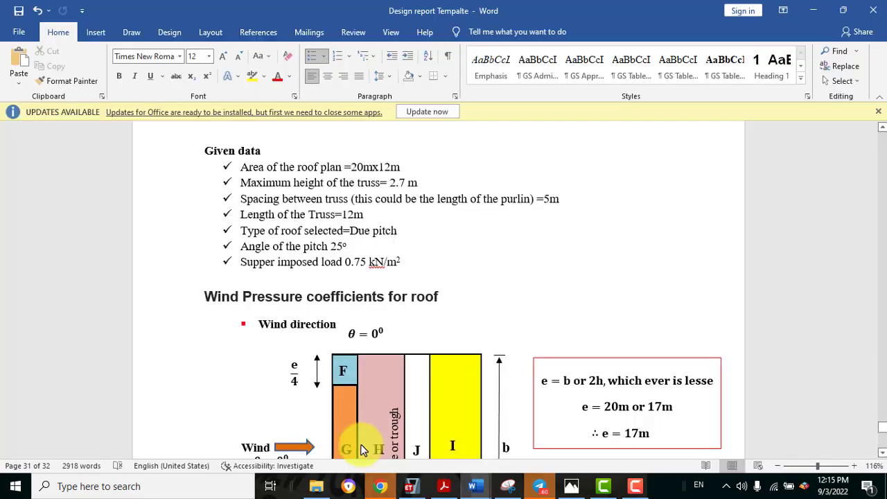
scroll(474, 234, down, 3)
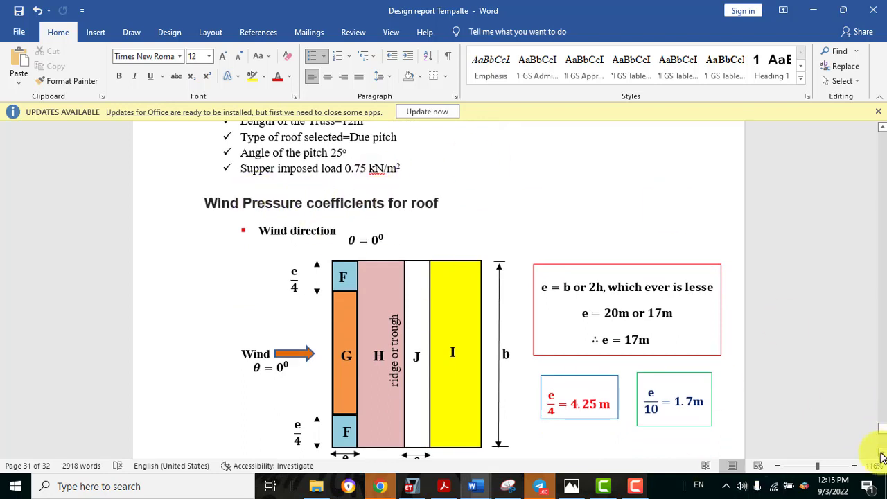
scroll(882, 456, down, 1)
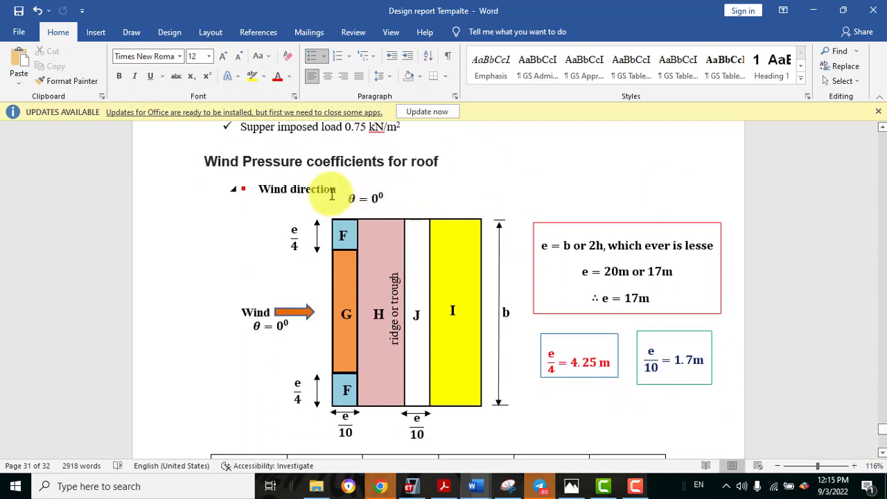
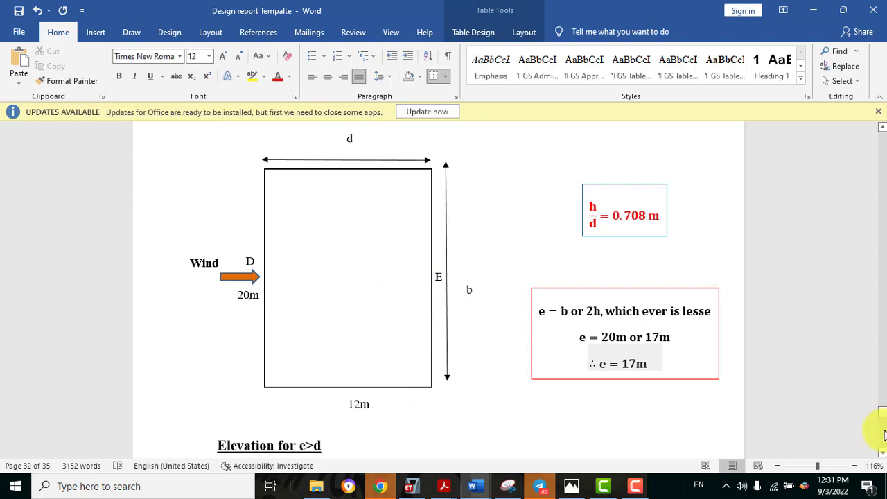
click(884, 437)
click(884, 437)
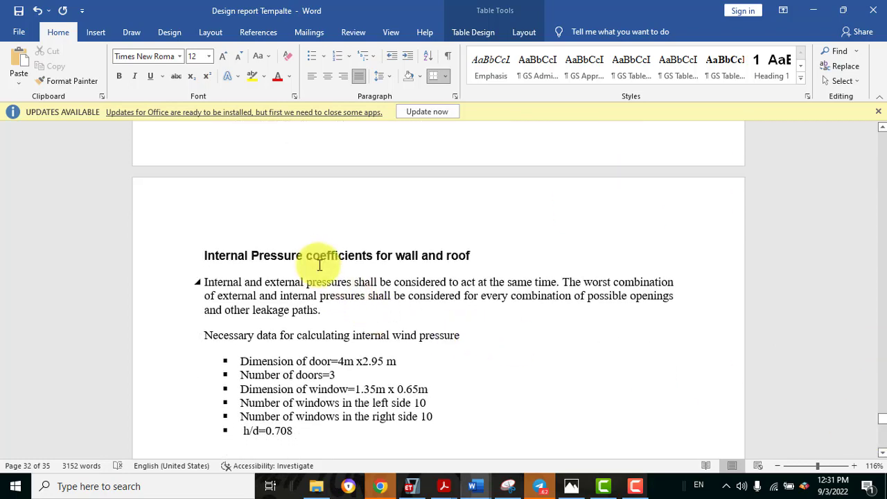
click(882, 444)
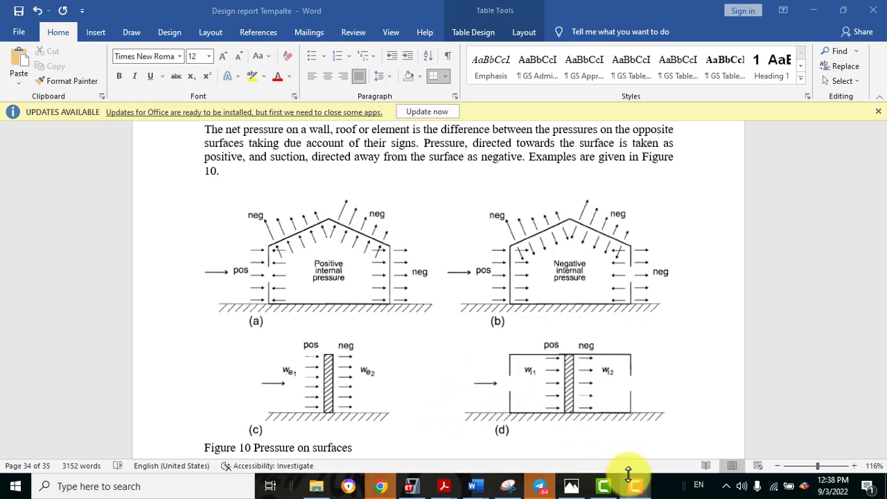
mouse_move(627, 480)
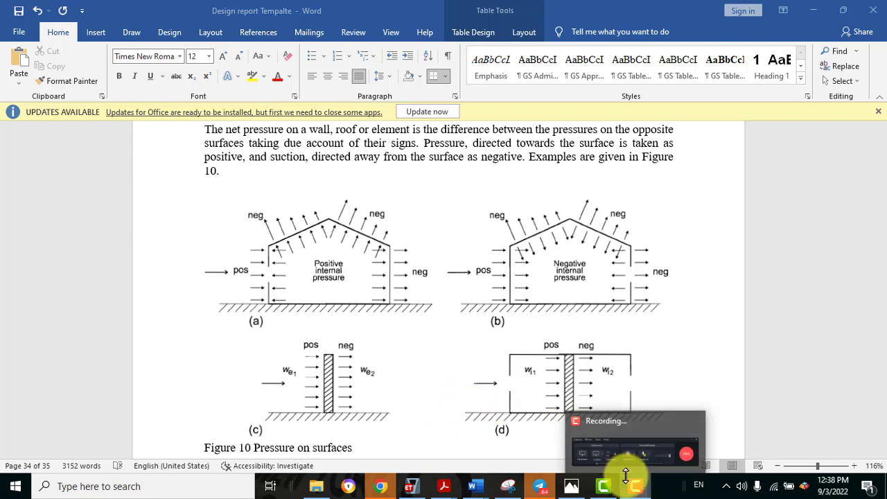
Step: Switch back to ETABS and turn off Extrude Frames and Extrude Shells in the view options
click(411, 487)
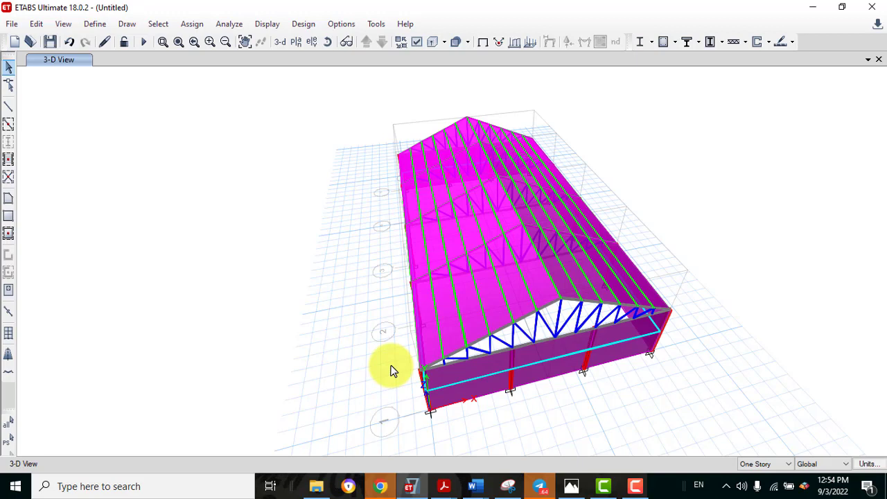
click(414, 41)
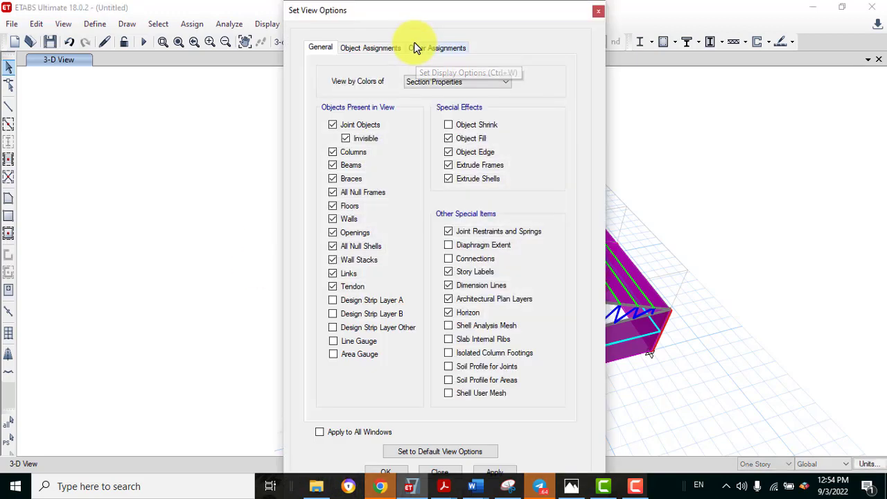
click(485, 166)
click(471, 179)
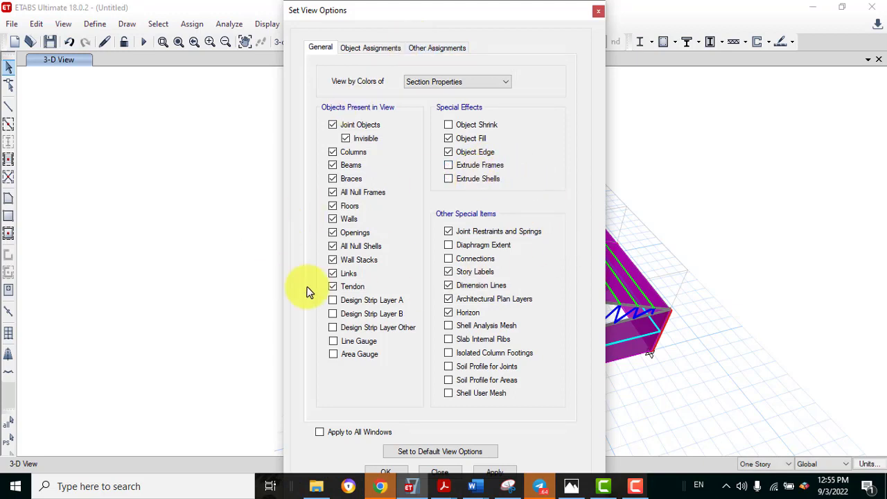
Step: Display the local axes of the shells and apply the view options to all windows
click(379, 48)
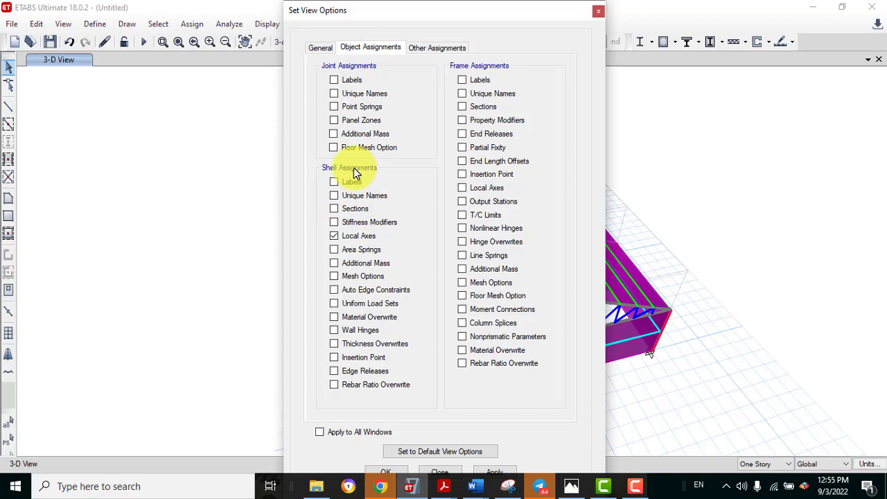
click(334, 238)
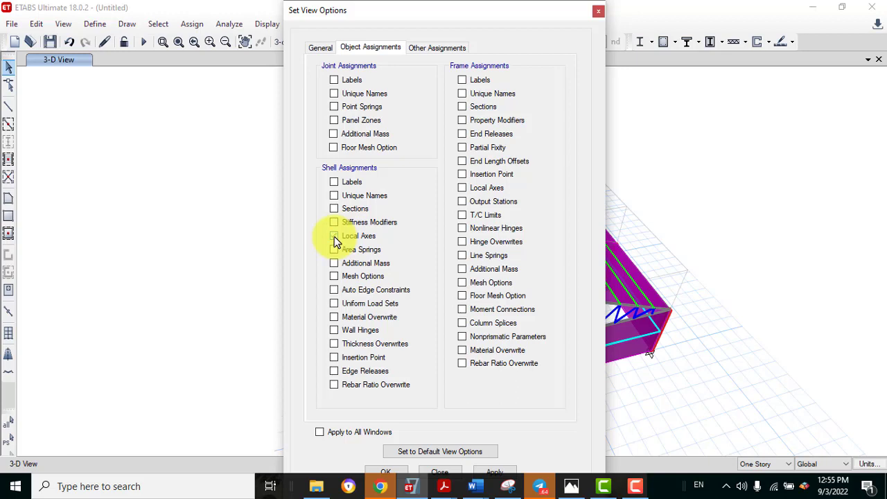
click(345, 433)
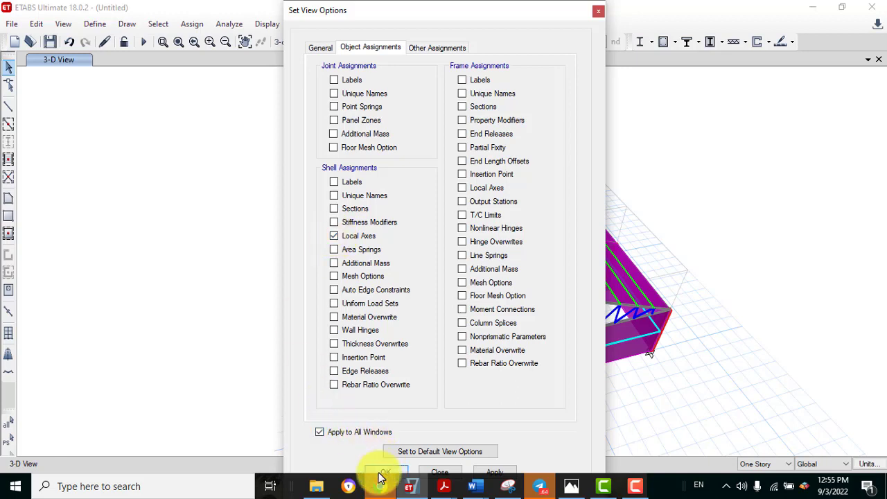
click(380, 476)
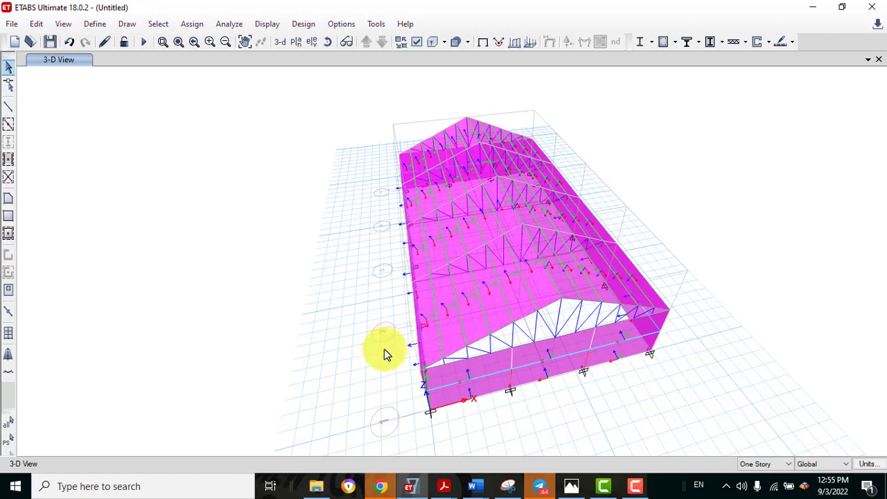
Step: Examine the shell local-axis arrows on both roof slopes from above and from the front gable end
click(329, 46)
drag(632, 272, 562, 303)
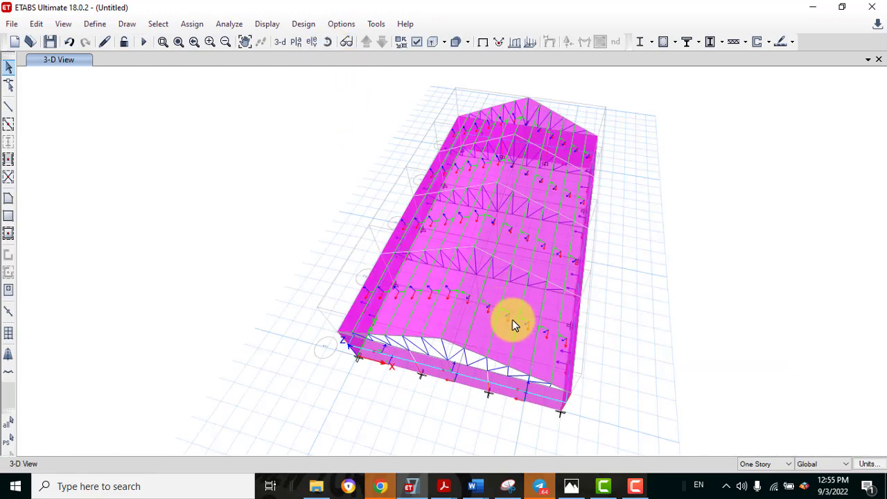
drag(509, 320, 549, 286)
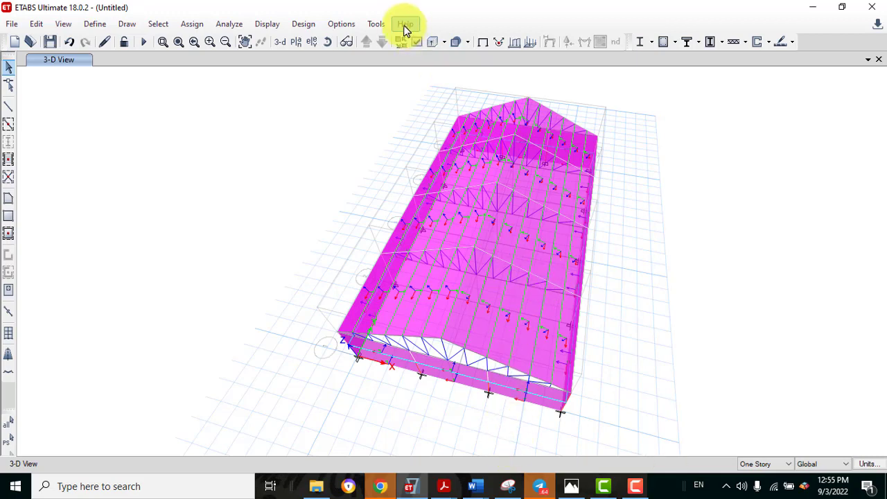
drag(493, 287, 453, 333)
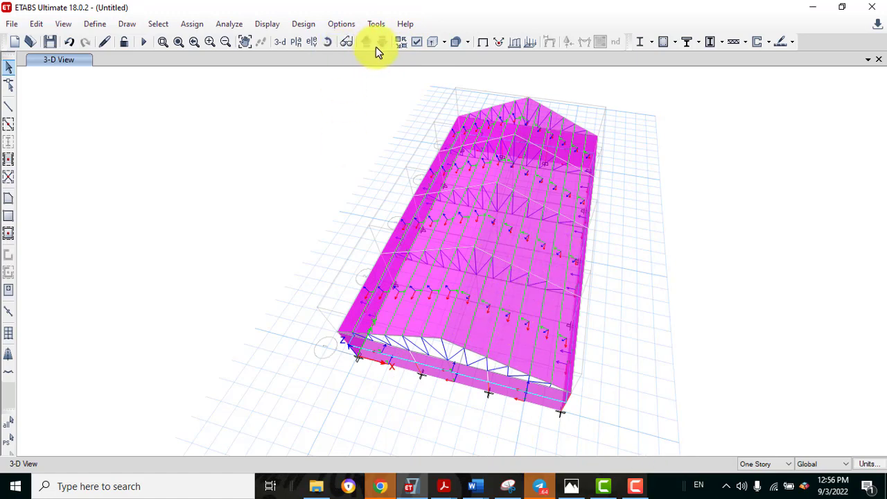
click(327, 41)
drag(396, 289, 421, 310)
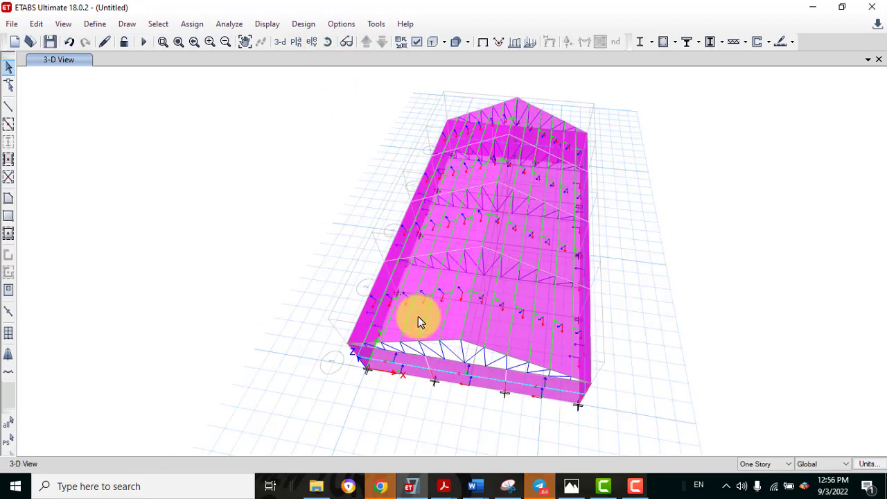
click(328, 42)
drag(441, 263, 515, 377)
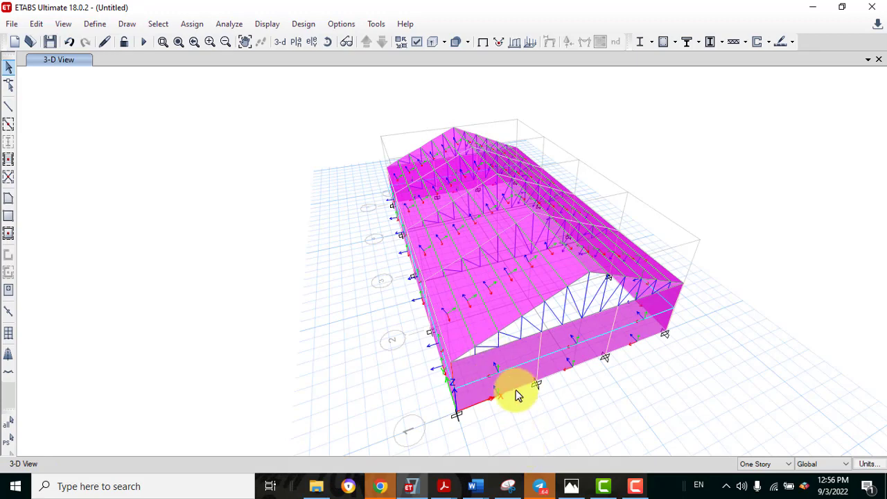
click(324, 43)
drag(404, 178, 412, 213)
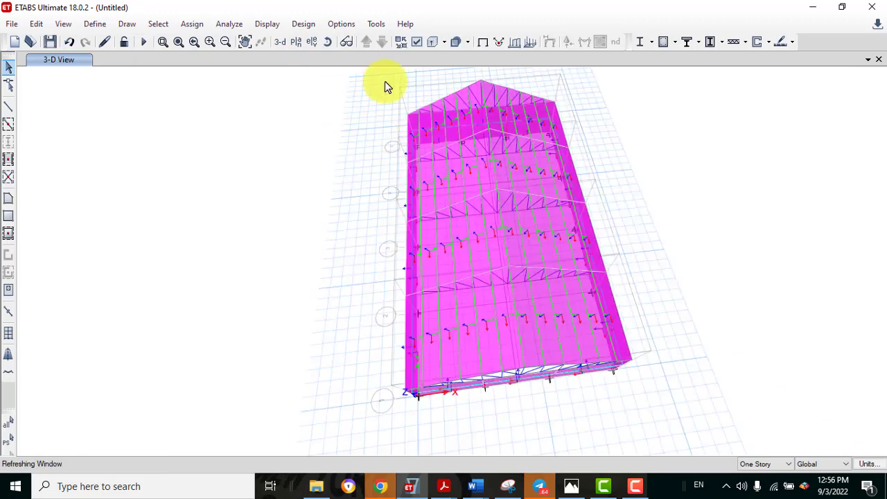
click(245, 41)
drag(356, 159, 303, 201)
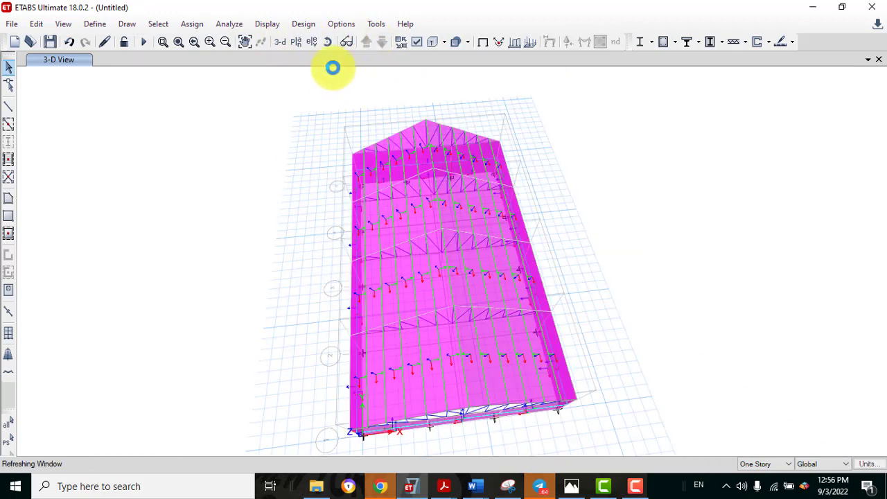
Step: Examine the shell local-axis arrows on the side walls, both gable ends and the roof from all around the building
click(332, 27)
click(328, 43)
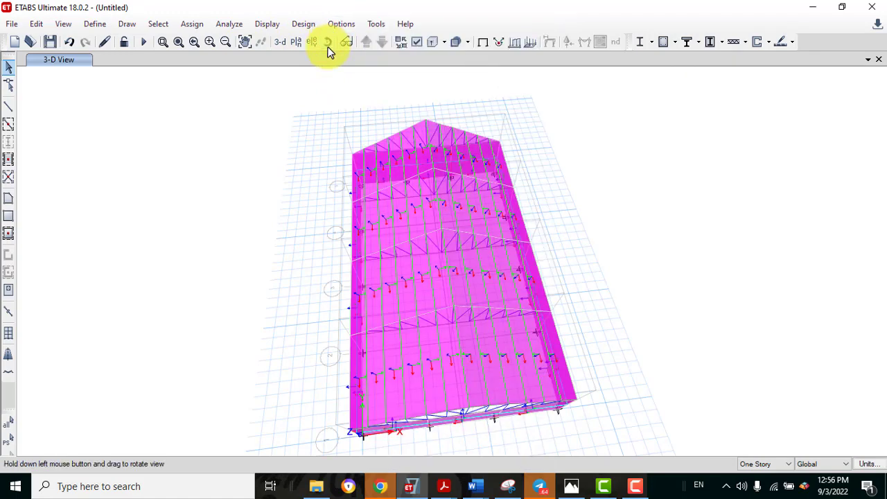
drag(551, 372, 404, 310)
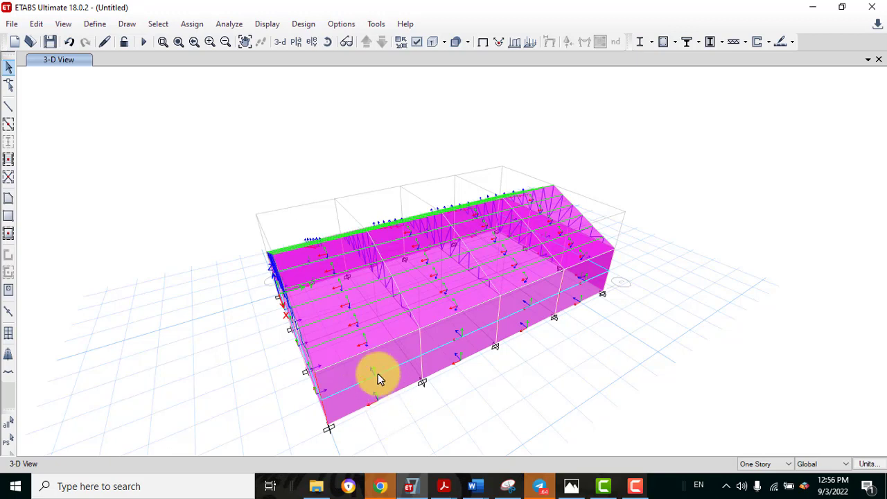
click(325, 41)
drag(380, 413, 554, 386)
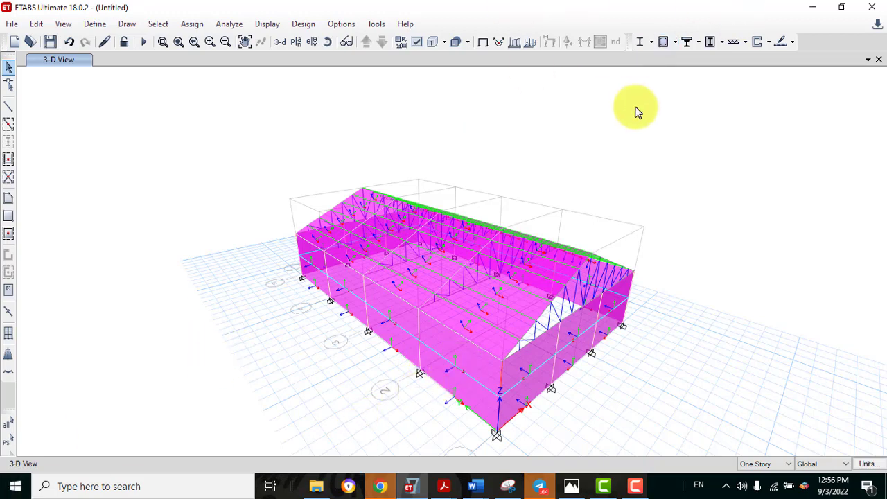
click(454, 40)
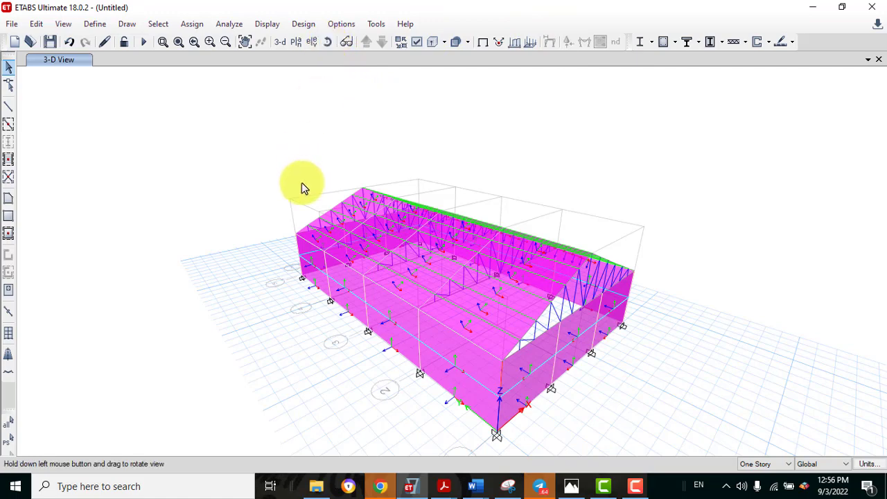
drag(291, 236, 323, 257)
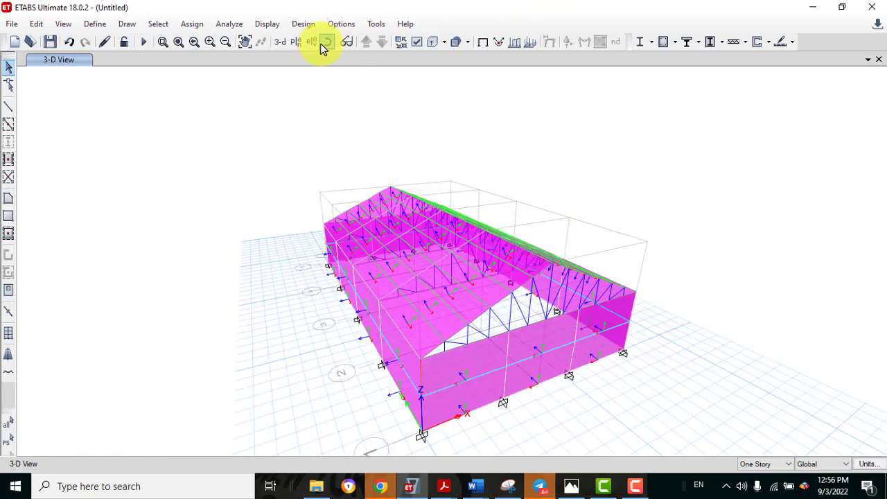
drag(335, 352, 592, 366)
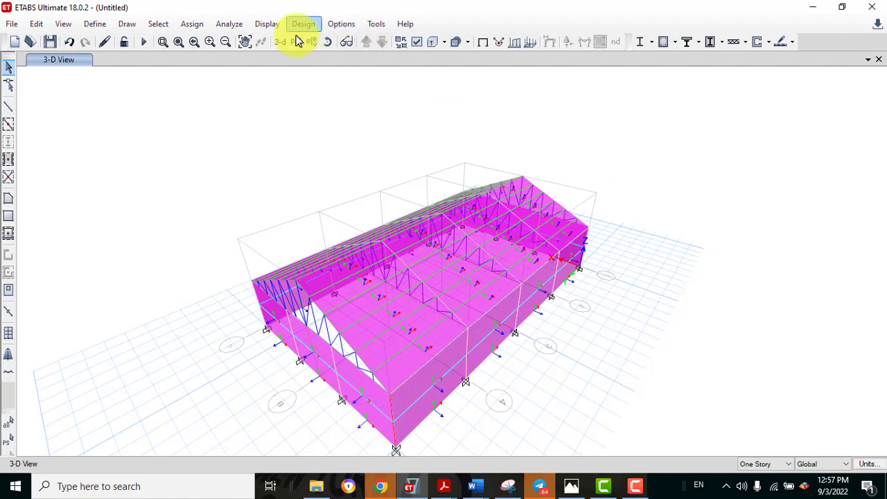
click(189, 43)
click(326, 42)
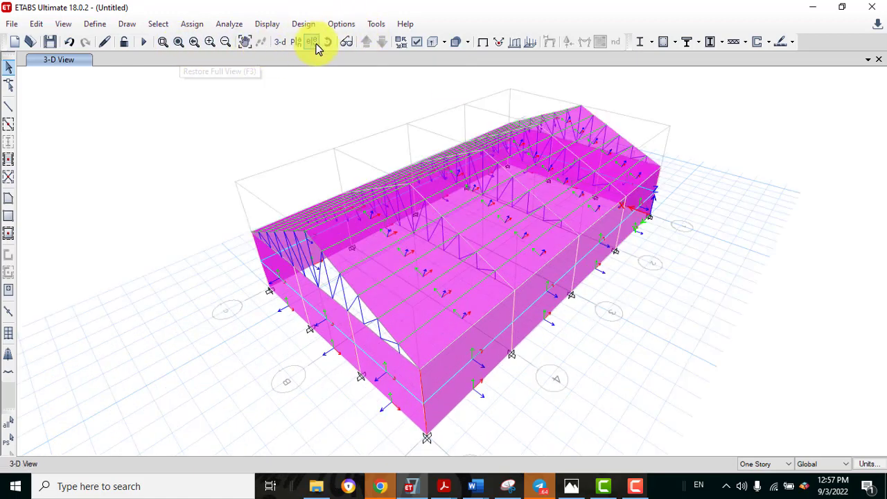
drag(683, 234, 400, 252)
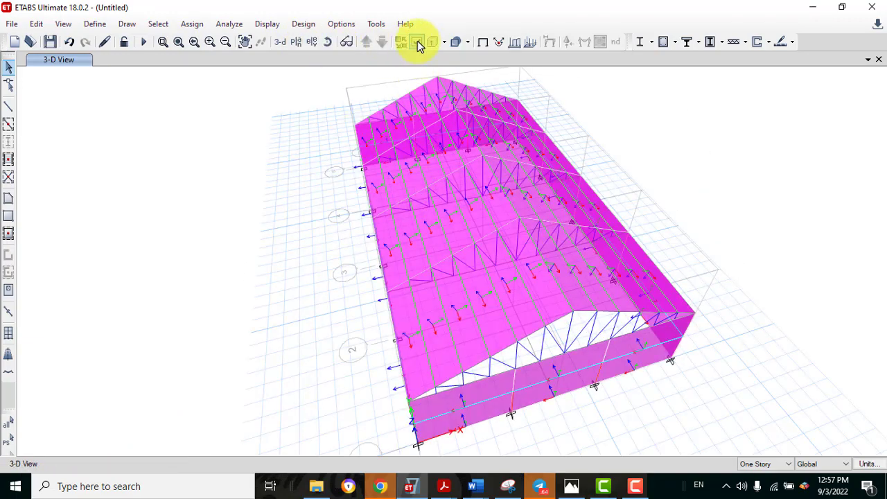
Step: Select all roof shells of the slope on the origin side in the two bays between grids 1 and 3
click(246, 43)
mouse_move(310, 199)
mouse_down()
mouse_move(318, 228)
mouse_move(309, 214)
mouse_up()
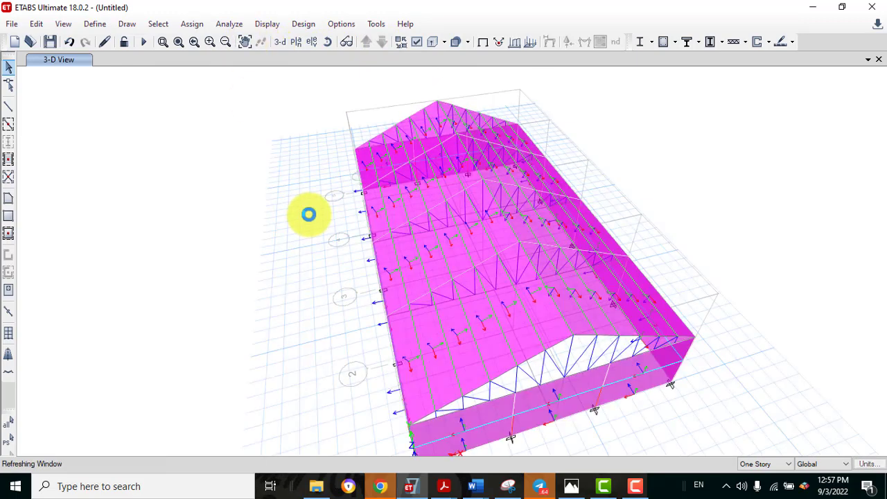
click(410, 392)
click(456, 373)
click(456, 373)
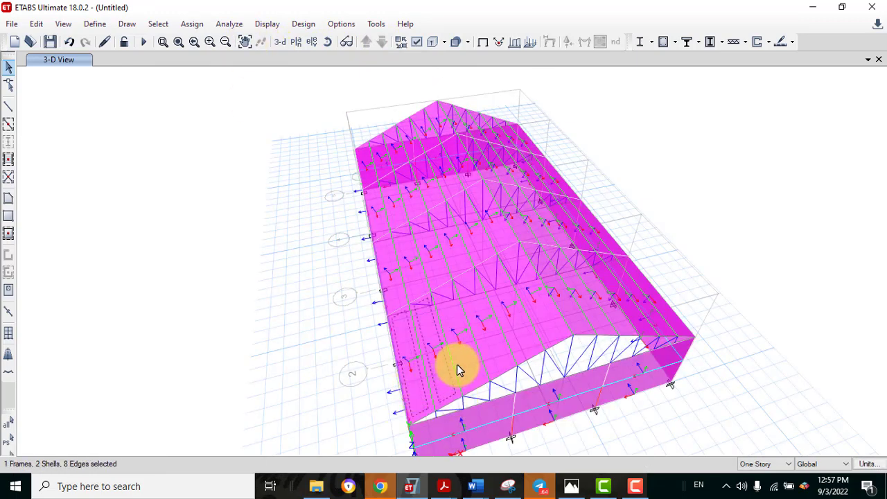
click(503, 347)
click(518, 332)
click(541, 321)
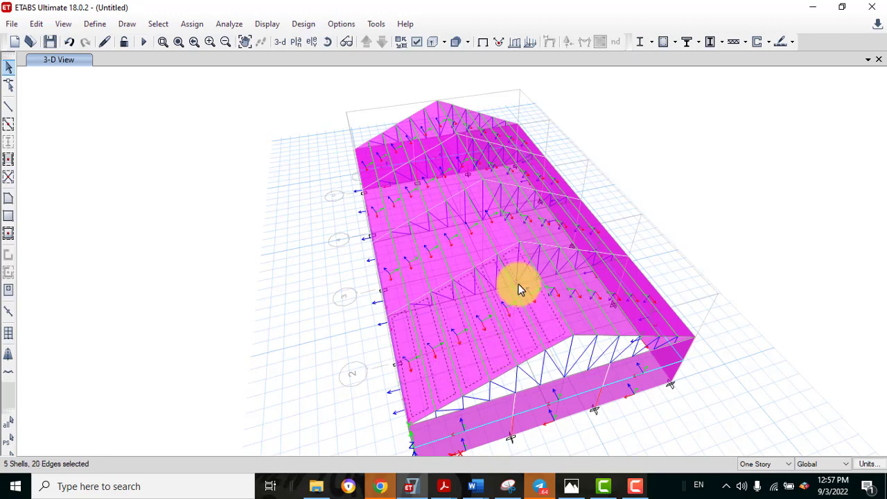
click(497, 237)
click(459, 256)
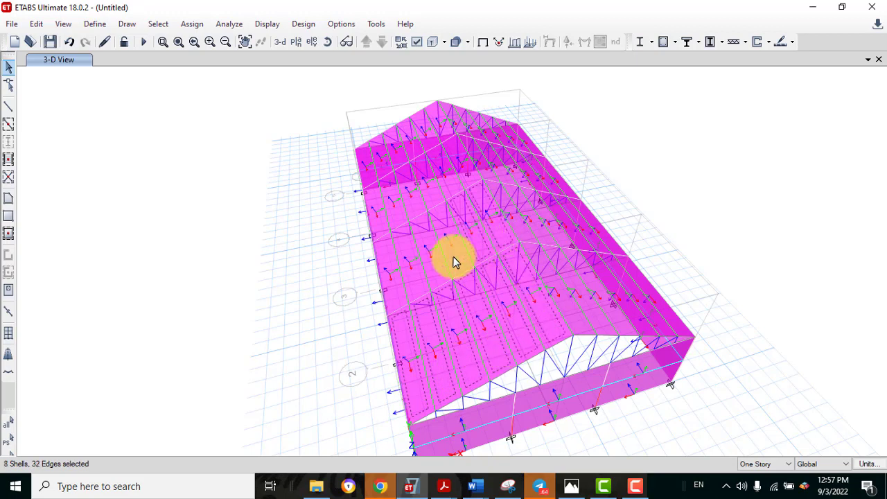
click(424, 274)
click(404, 290)
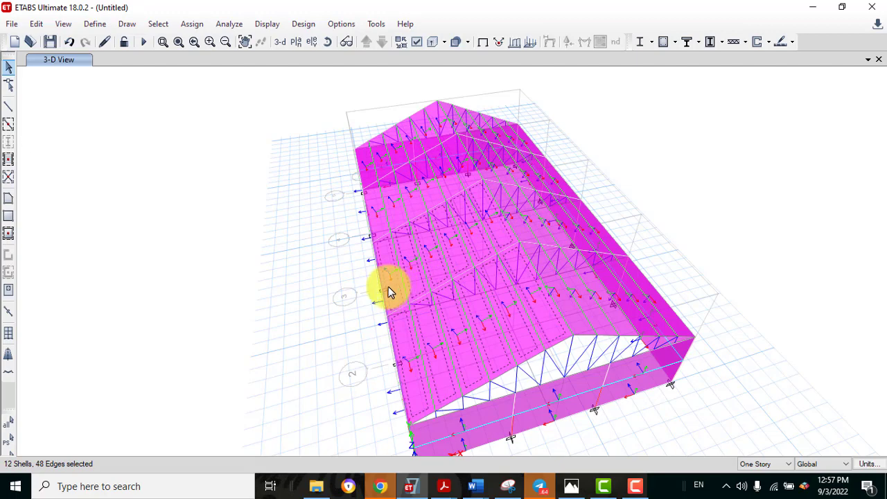
Step: Add the remaining roof shells of the same slope, in the two bays beyond grid 3, to the selection
click(323, 42)
mouse_move(373, 232)
mouse_down()
mouse_move(406, 275)
mouse_move(395, 287)
mouse_move(371, 246)
mouse_up()
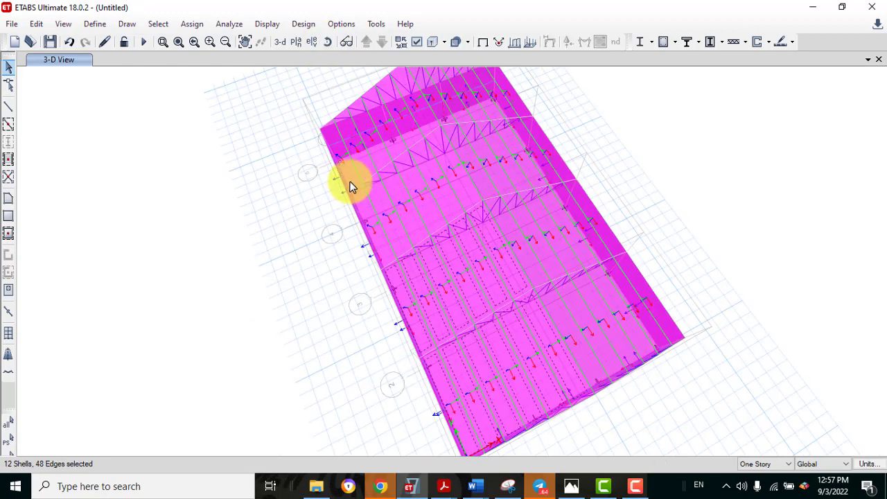
click(381, 157)
click(406, 144)
click(417, 133)
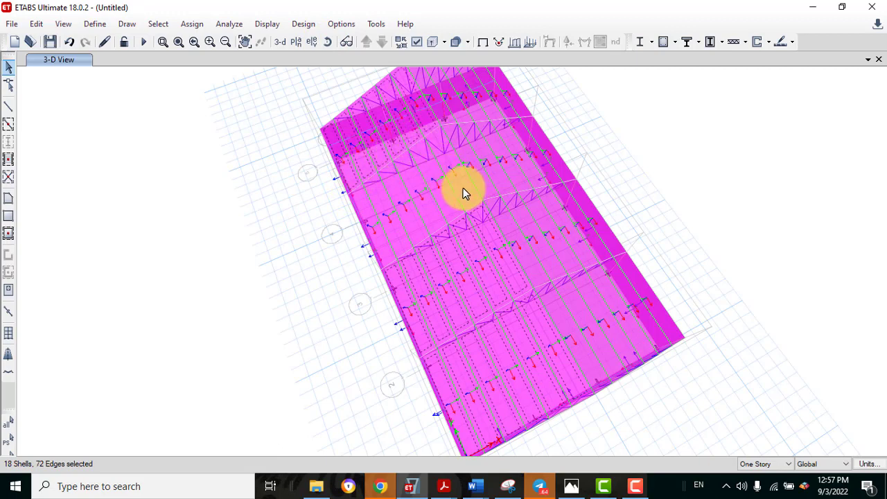
click(433, 206)
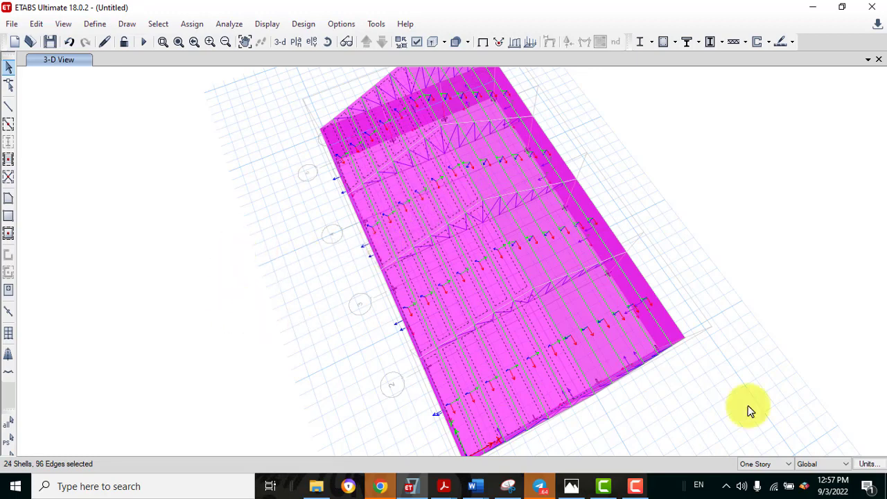
Step: Assign a windward wind pressure coefficient of 0.758 to the selected roof shells for the Wind(Suction) pattern, replacing existing loads
click(188, 25)
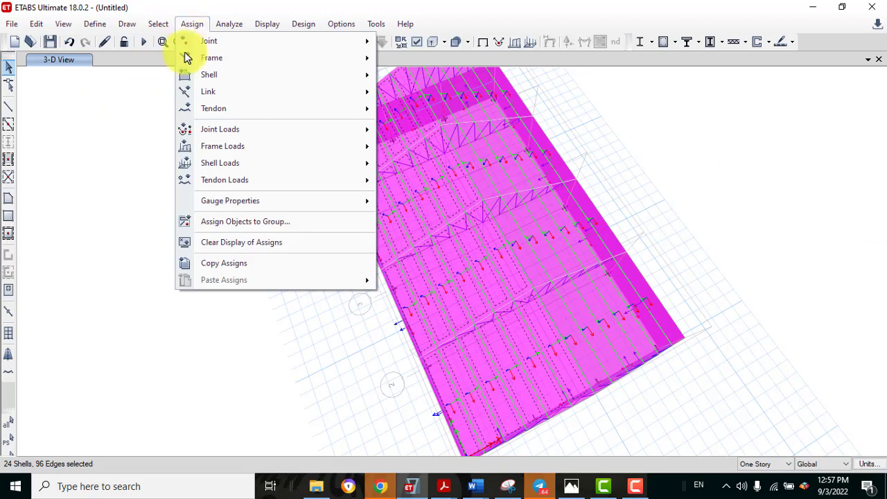
mouse_move(217, 169)
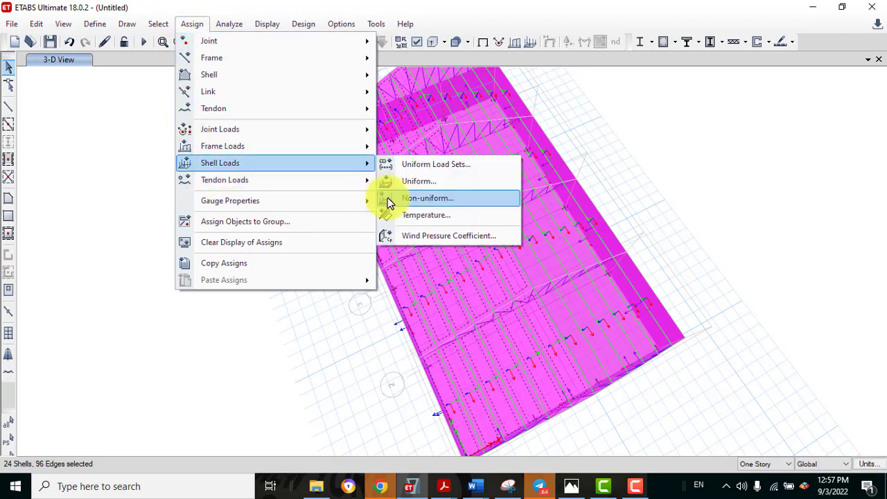
click(407, 235)
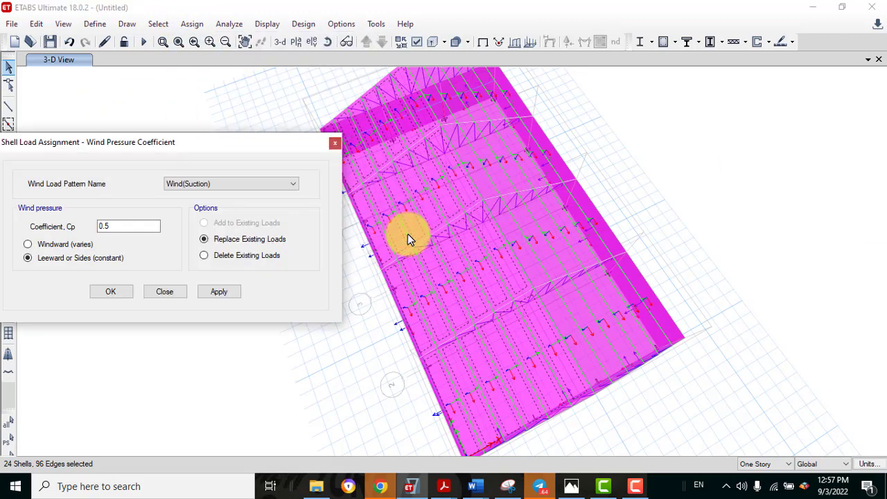
drag(187, 148, 204, 110)
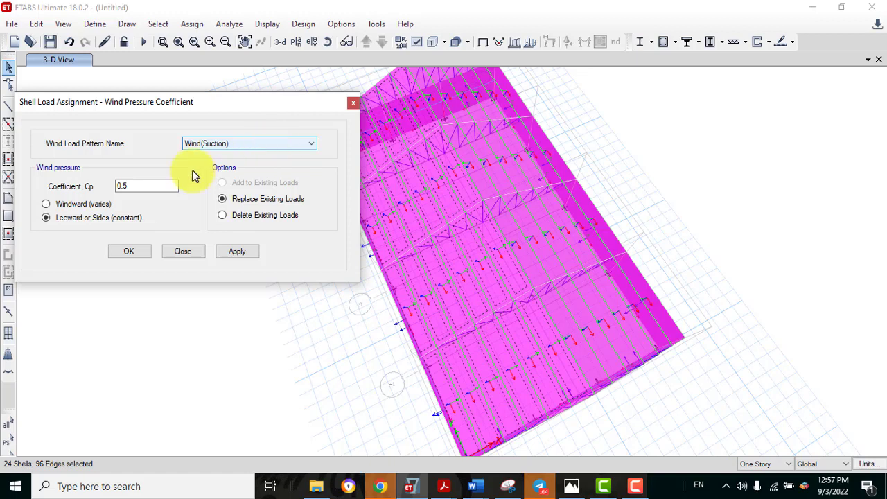
click(78, 207)
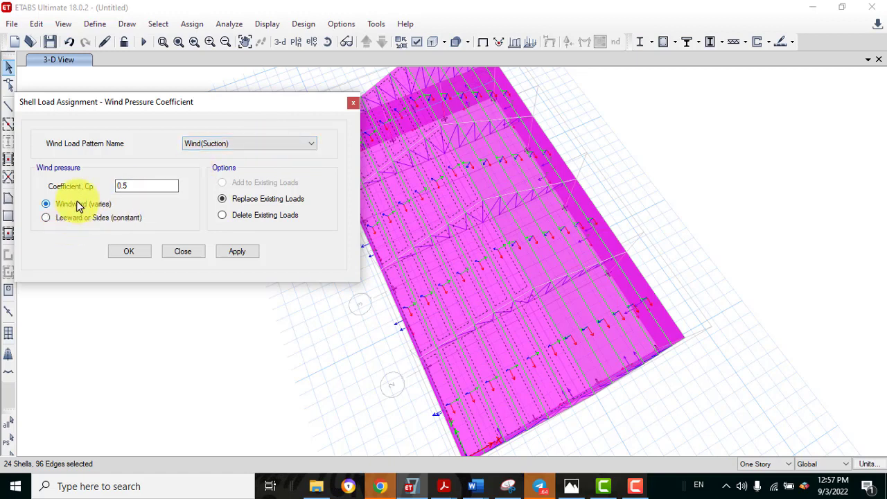
drag(155, 184, 87, 188)
text(0)
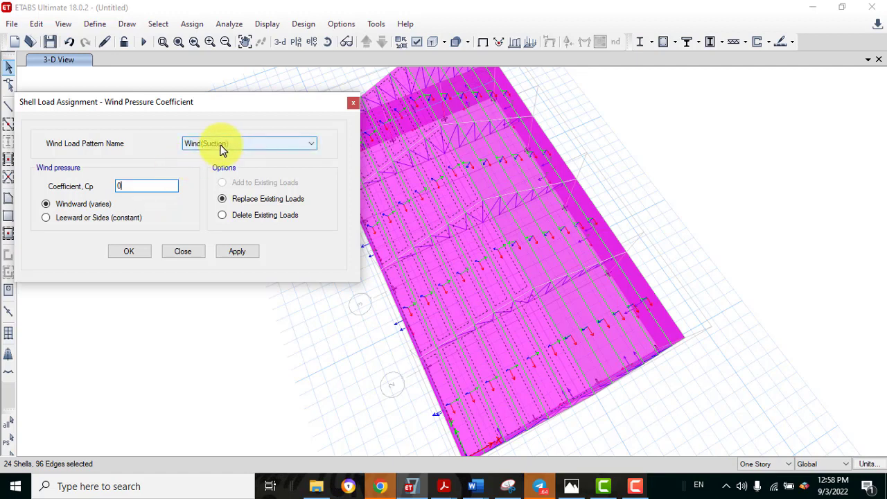
double_click(118, 188)
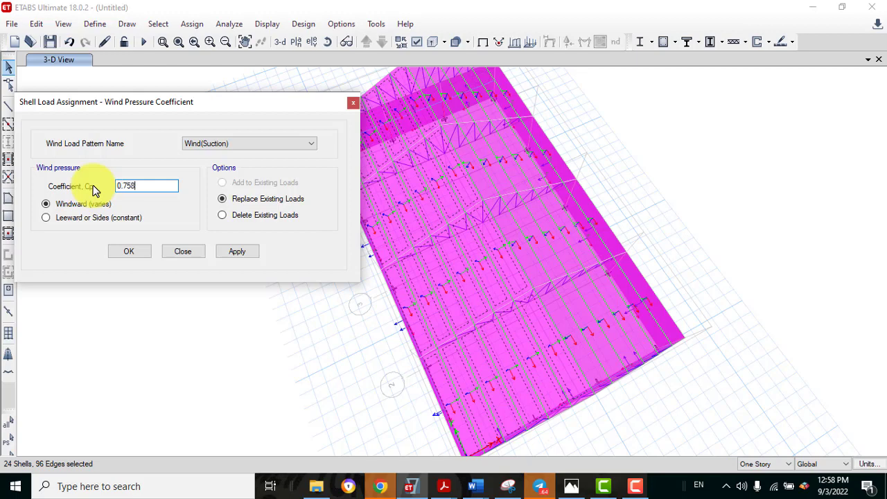
click(236, 252)
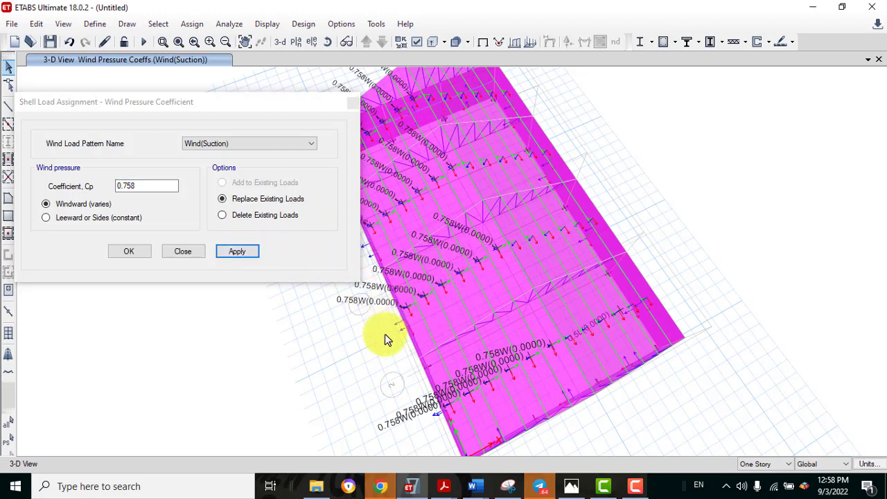
Step: Reselect the previous roof shells and assign them a windward coefficient of -0.7 for the Wind(Pressure) pattern, replacing existing loads
click(156, 25)
click(185, 99)
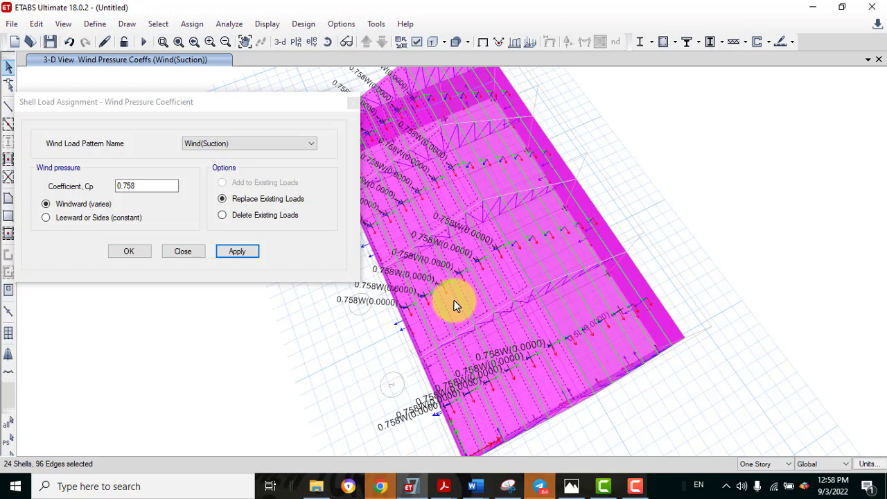
click(262, 151)
click(236, 163)
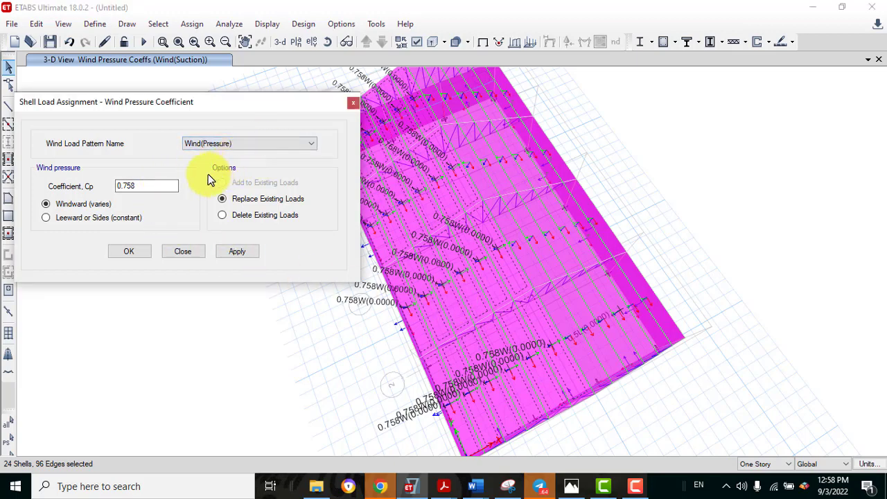
drag(173, 185, 38, 177)
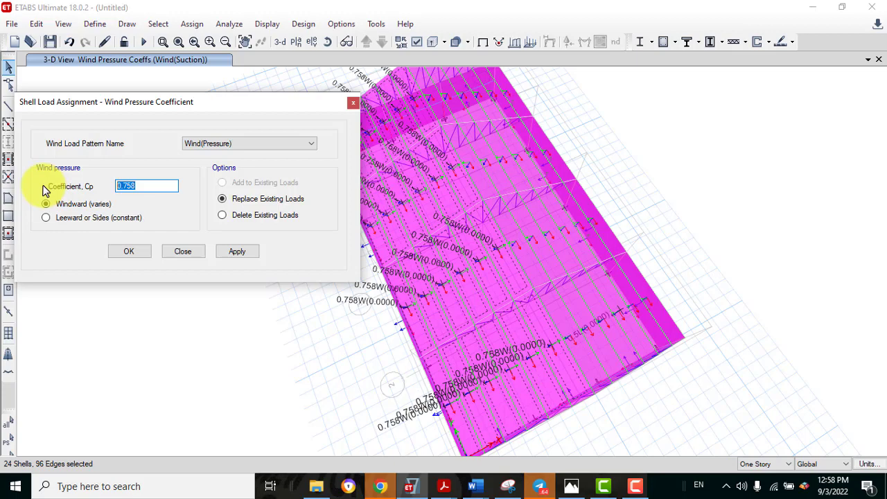
text(-)
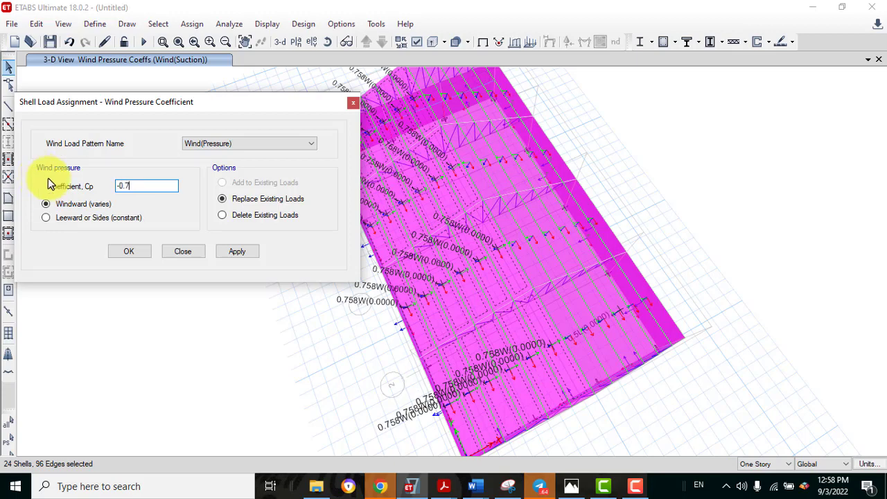
click(238, 250)
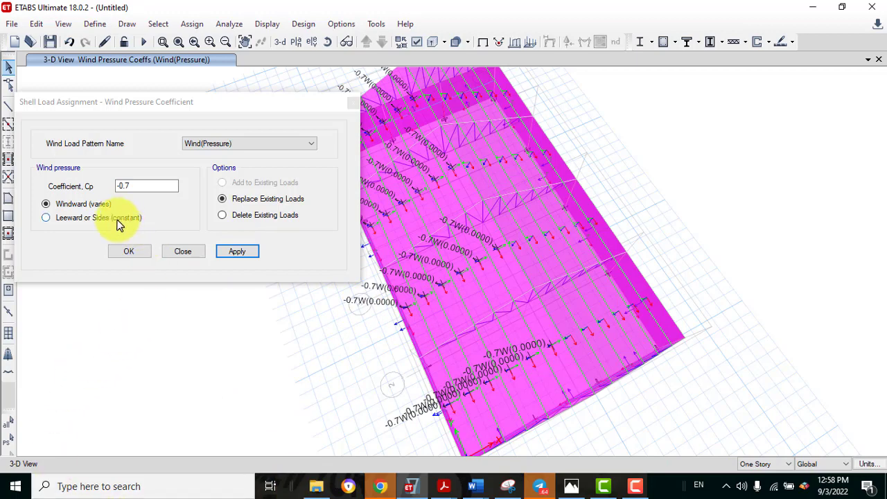
drag(253, 109, 100, 133)
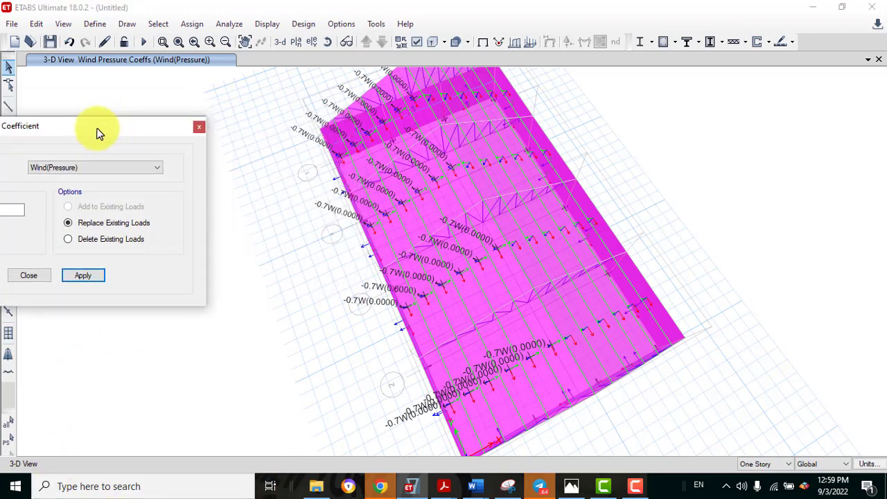
click(330, 43)
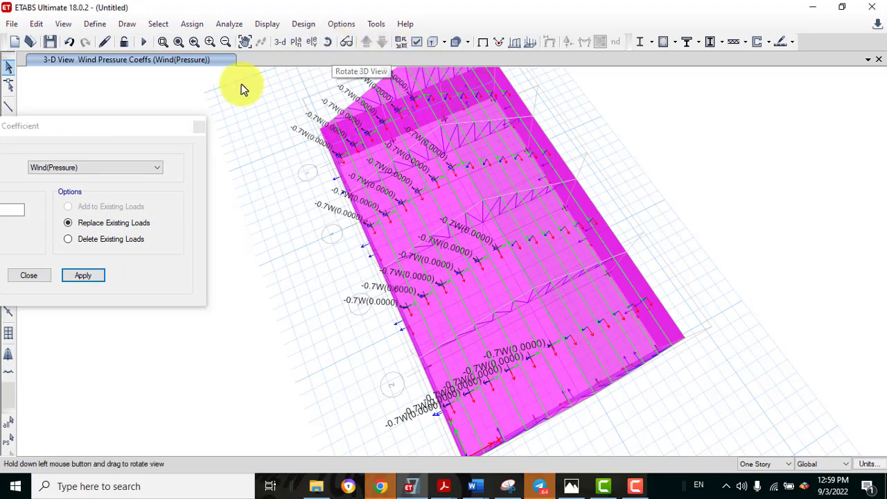
click(199, 126)
Step: Select the roof shells of the opposite slope, away from the origin, starting with the two bays between grids 1 and 3
drag(598, 352, 546, 405)
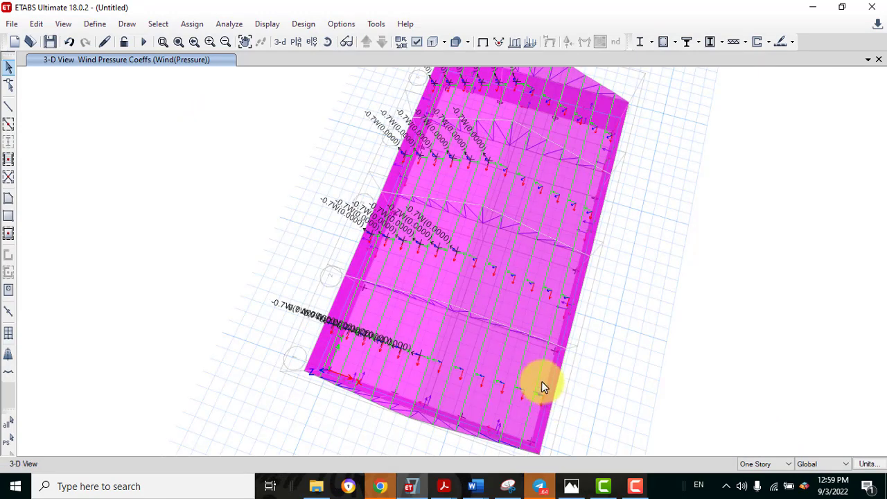
click(542, 381)
click(493, 359)
click(464, 353)
click(453, 351)
click(476, 293)
click(471, 281)
click(479, 296)
click(524, 306)
click(540, 319)
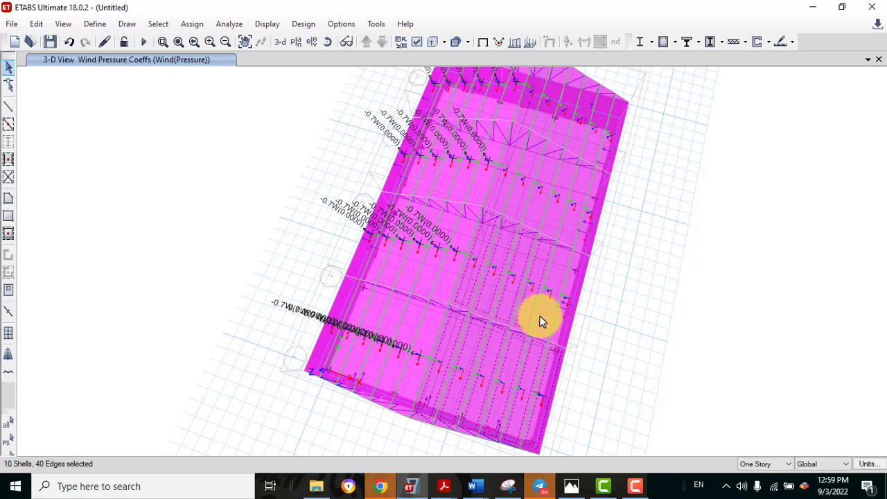
click(558, 323)
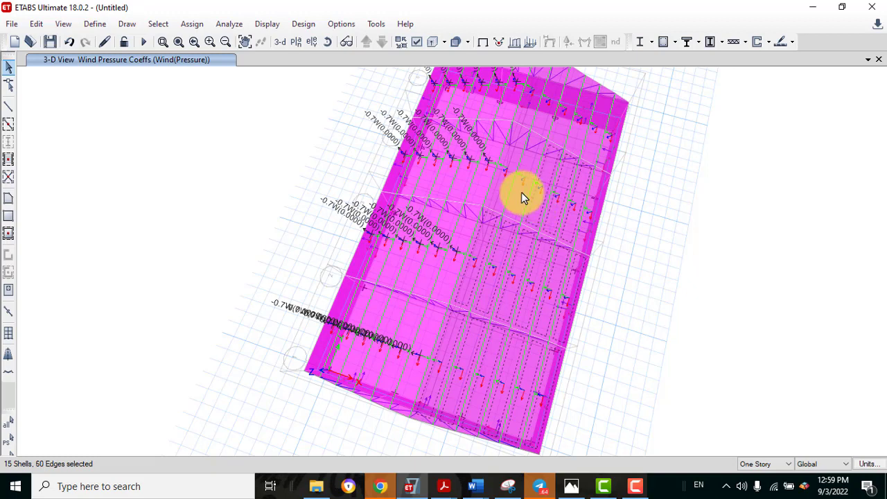
Step: Add the remaining roof shells of this opposite slope, in the bays beyond grid 3, to the selection
click(486, 188)
click(495, 191)
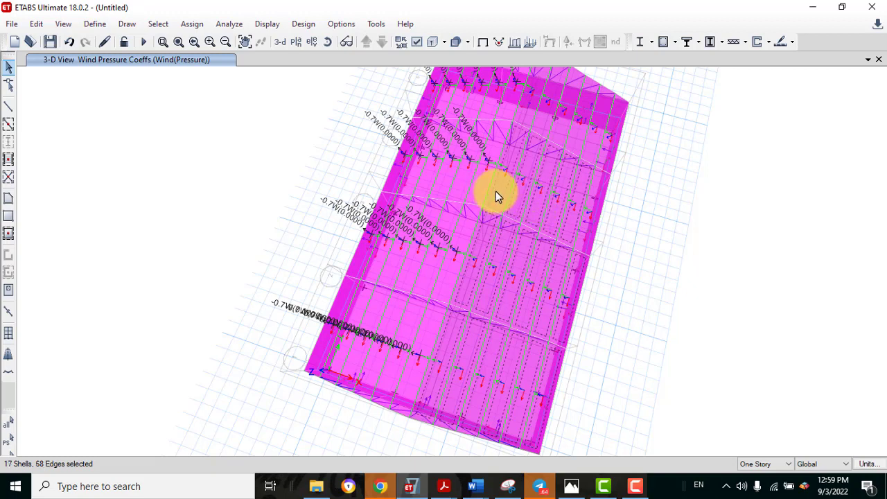
click(529, 109)
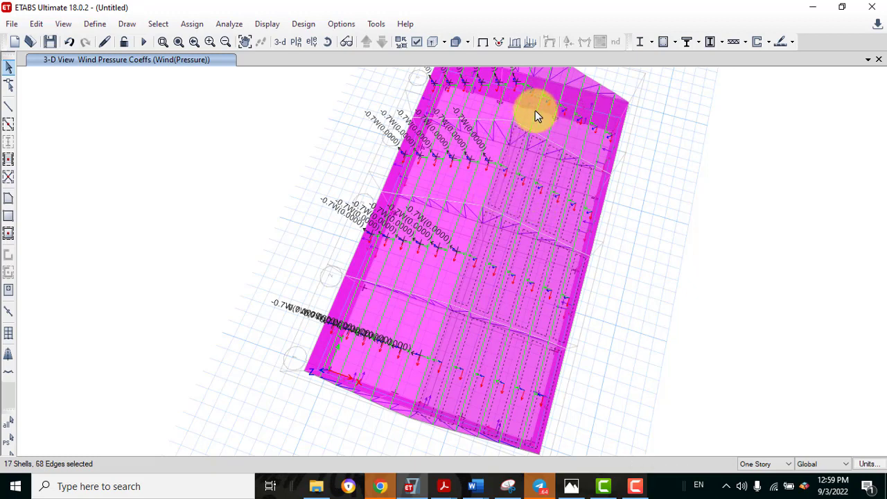
click(537, 129)
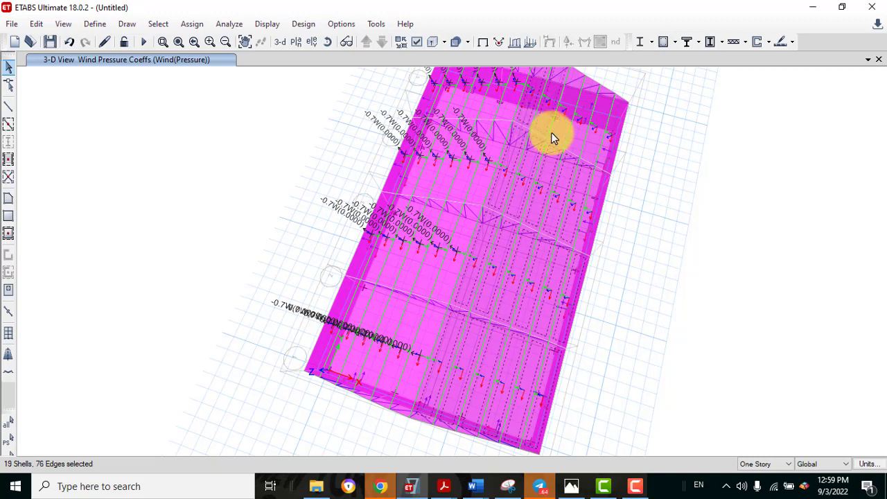
click(551, 135)
click(556, 138)
click(573, 144)
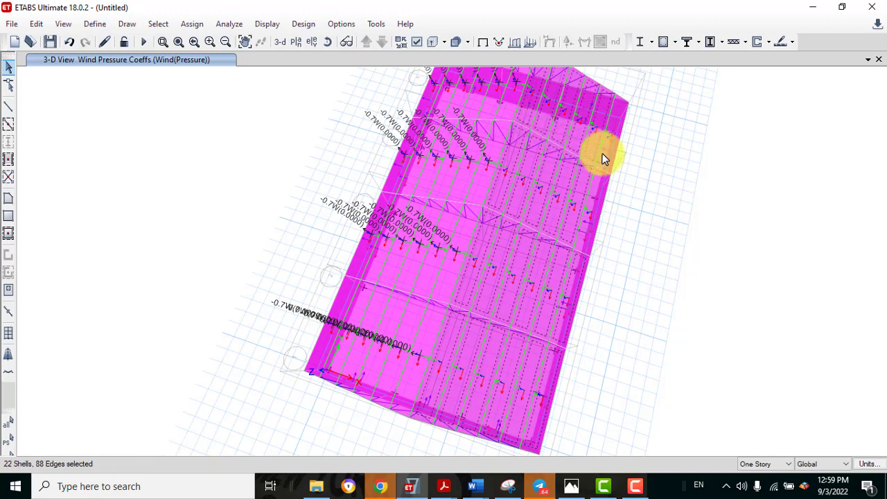
click(602, 153)
click(598, 183)
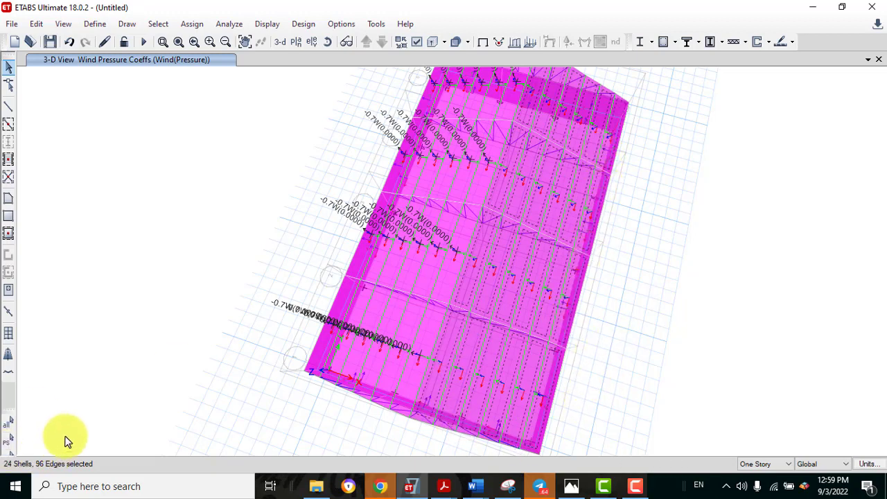
Step: Assign a leeward or sides coefficient of -0.5 to the selected roof shells for Wind(Suction), replacing existing loads, and clear the display of assigns
click(189, 25)
mouse_move(233, 162)
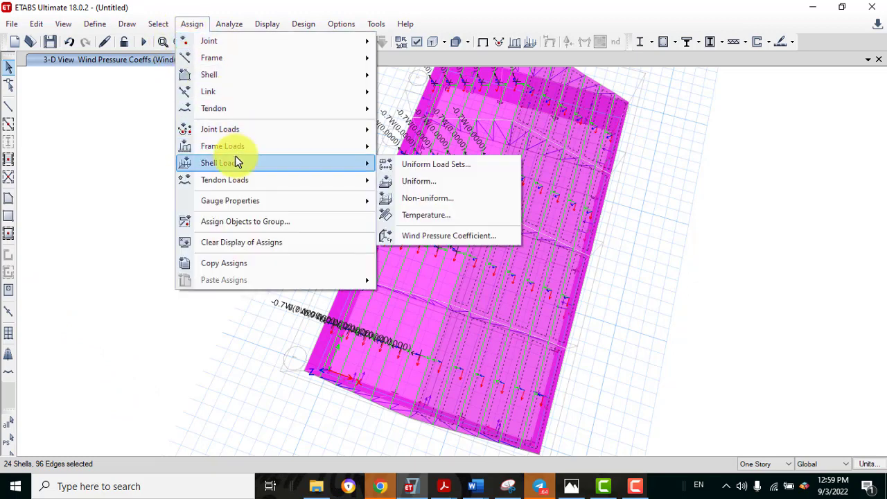
click(414, 237)
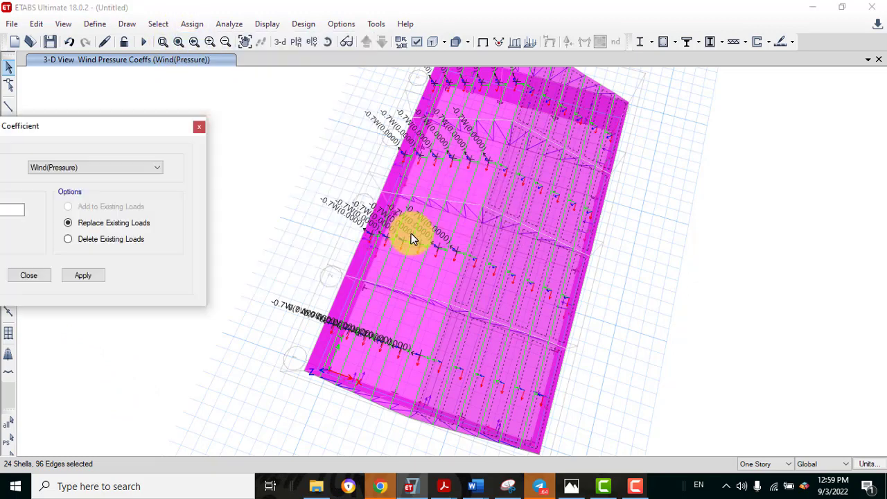
drag(106, 139, 203, 103)
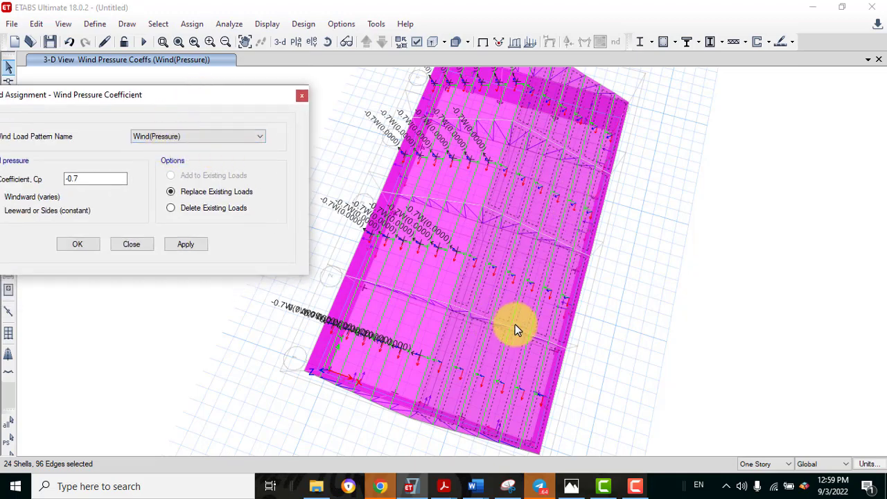
click(231, 139)
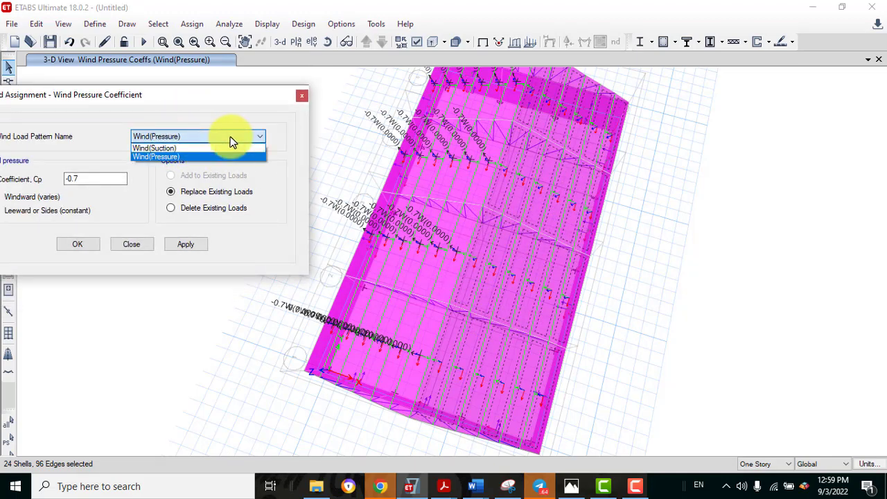
click(191, 155)
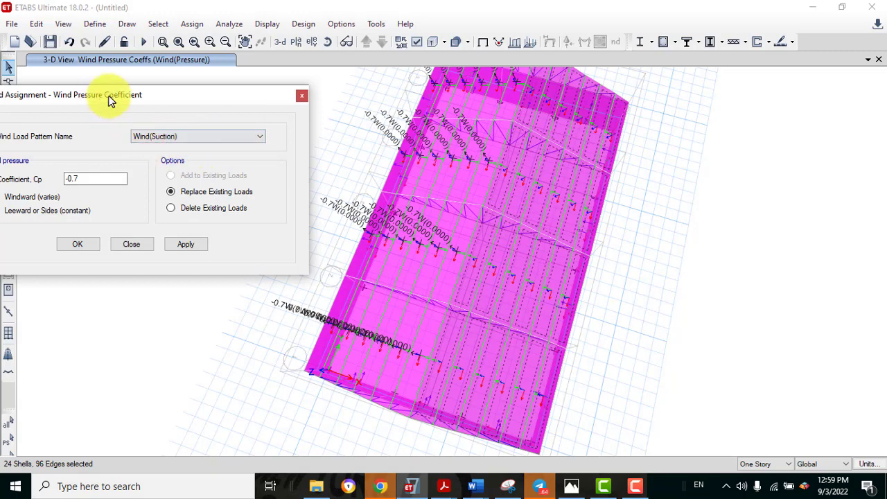
drag(103, 97, 164, 69)
click(106, 169)
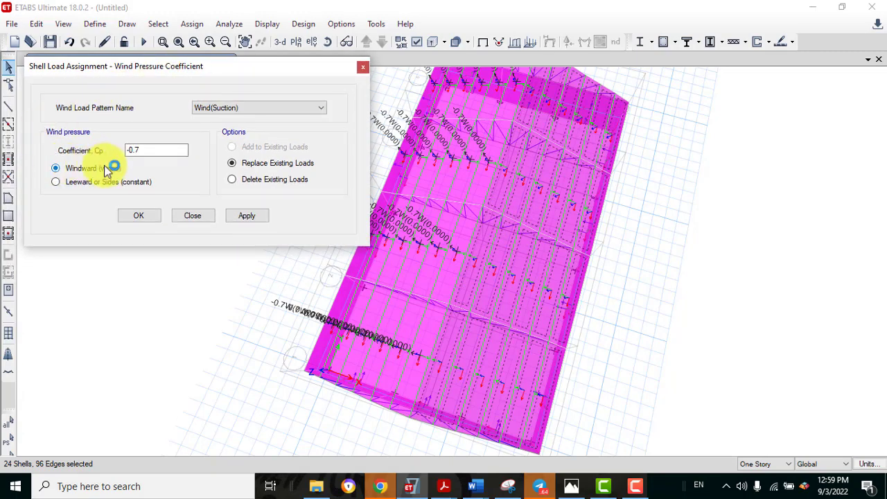
click(77, 188)
click(150, 153)
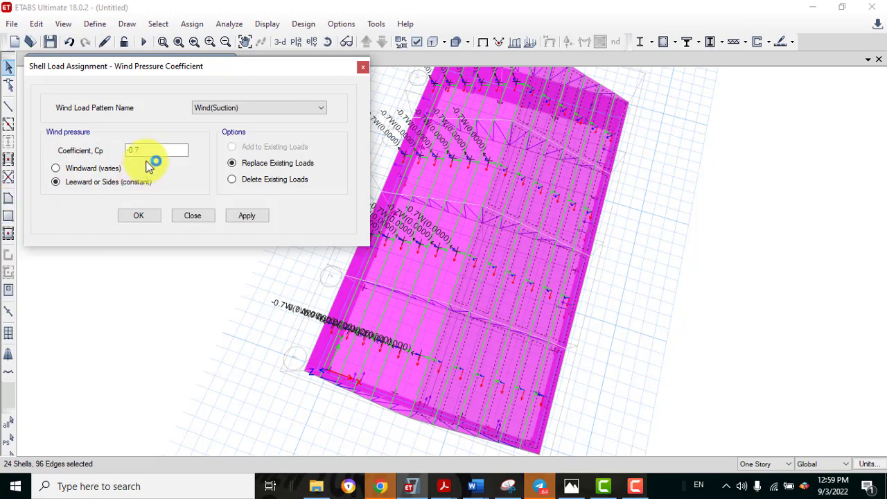
drag(147, 150, 98, 154)
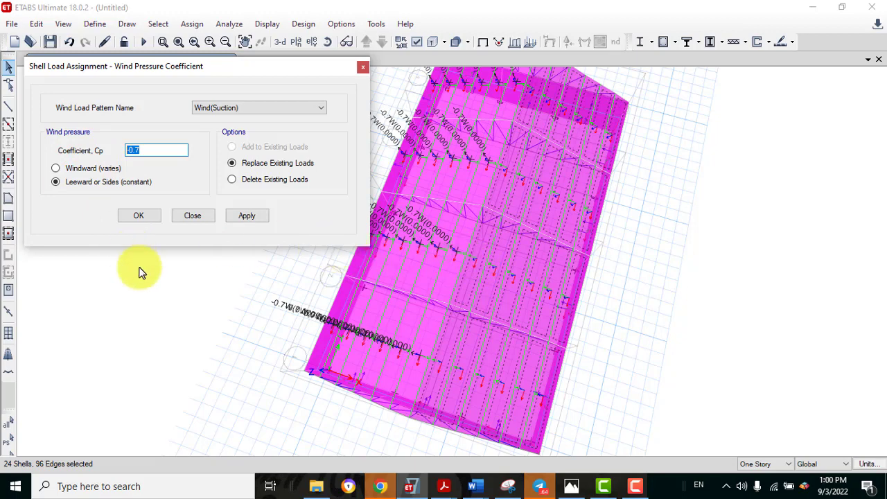
text(-)
click(254, 220)
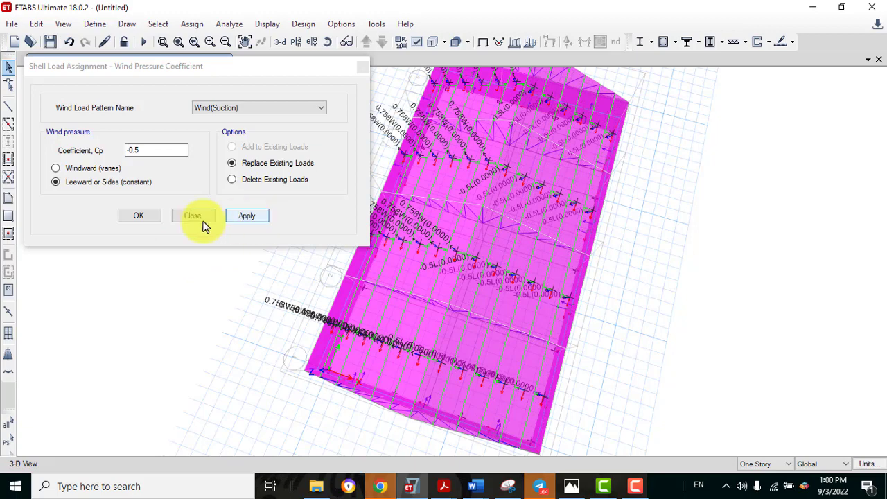
click(152, 215)
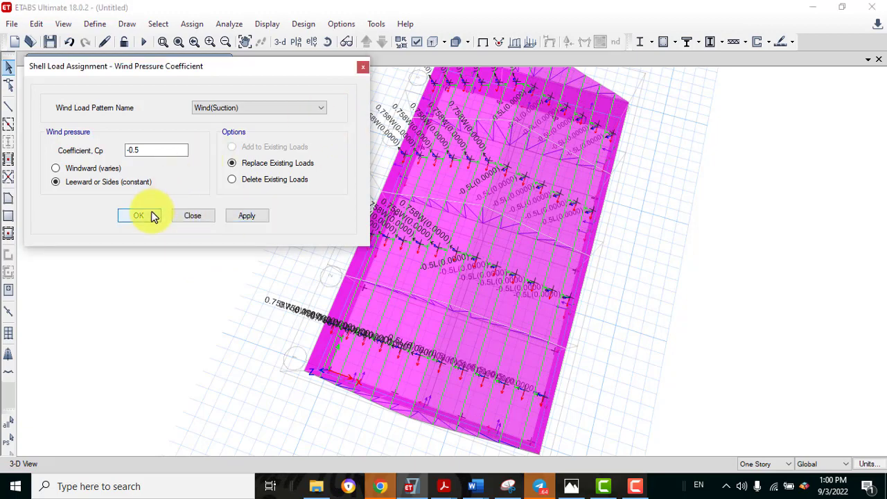
click(194, 26)
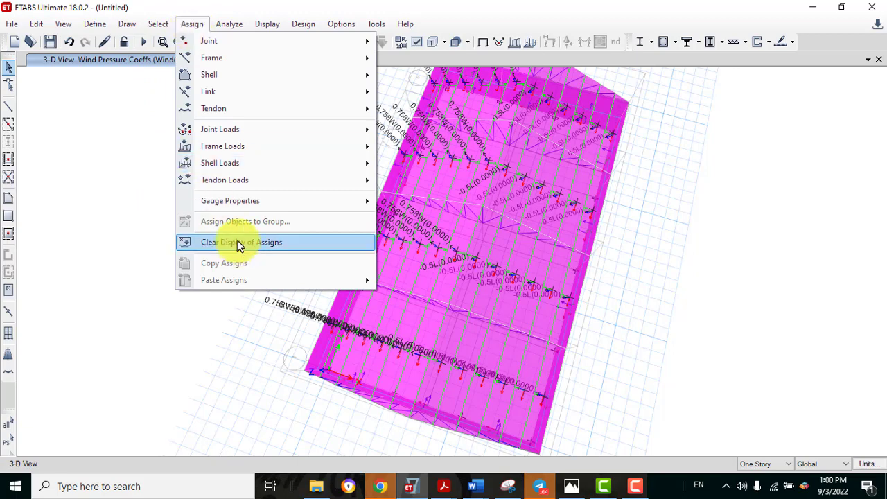
click(237, 242)
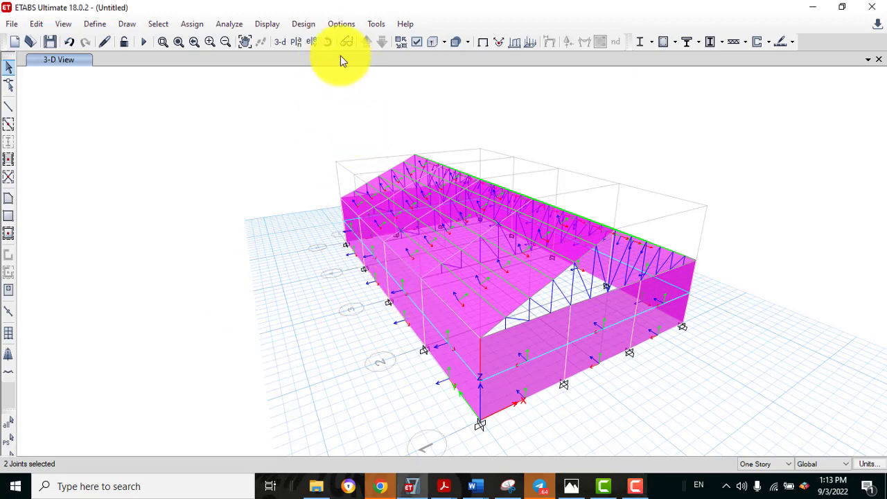
Step: Select all eight shells of the long side wall on the origin side, upper and lower rows in every bay
click(327, 41)
drag(398, 207, 499, 273)
click(527, 346)
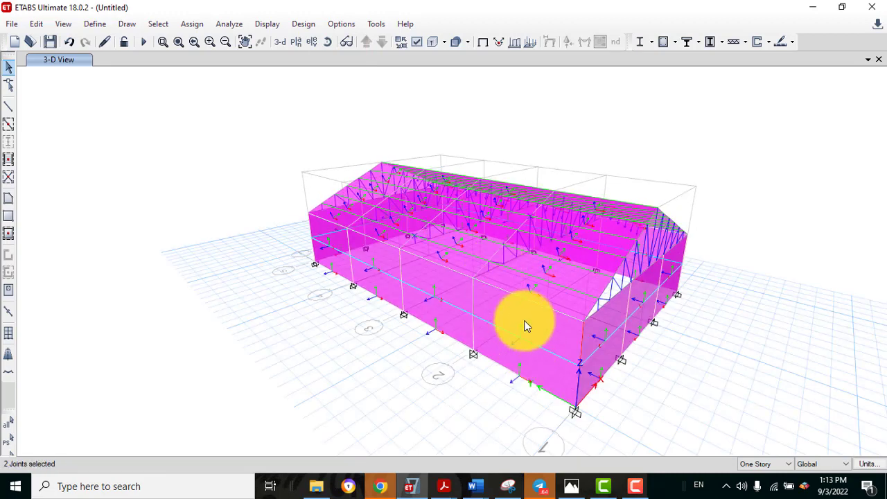
click(512, 358)
click(445, 314)
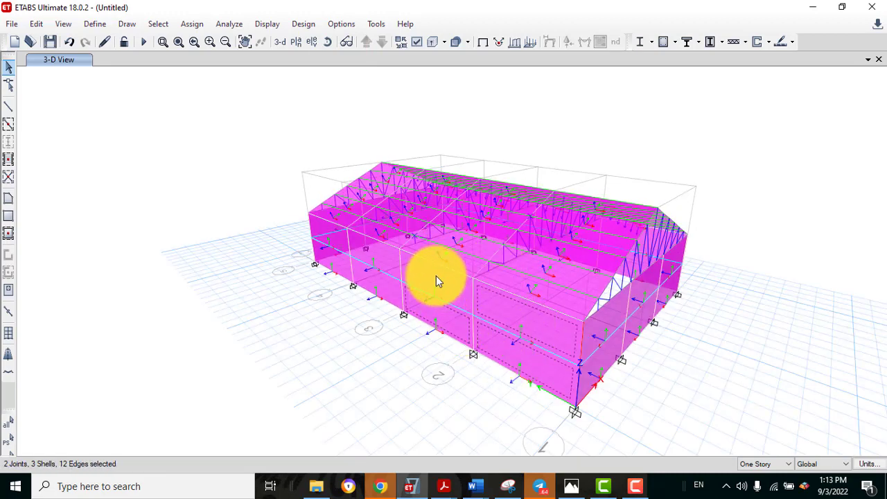
click(443, 278)
click(376, 291)
click(340, 269)
click(338, 241)
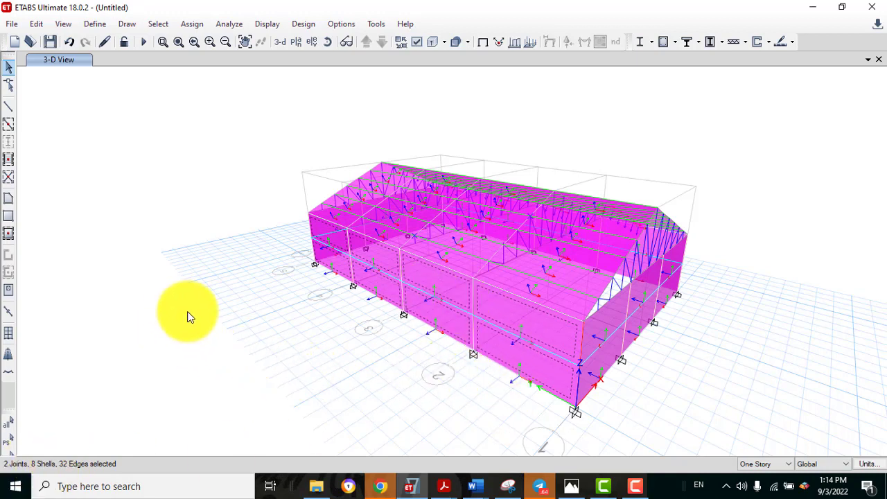
Step: Assign a windward wind pressure coefficient of -0.76 to the selected side-wall shells for the Wind(Pressure) pattern, replacing existing loads
click(195, 26)
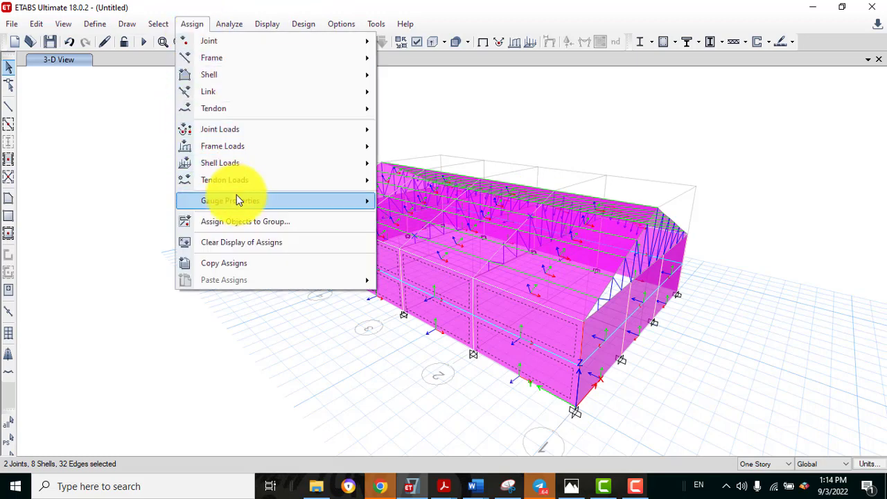
mouse_move(262, 164)
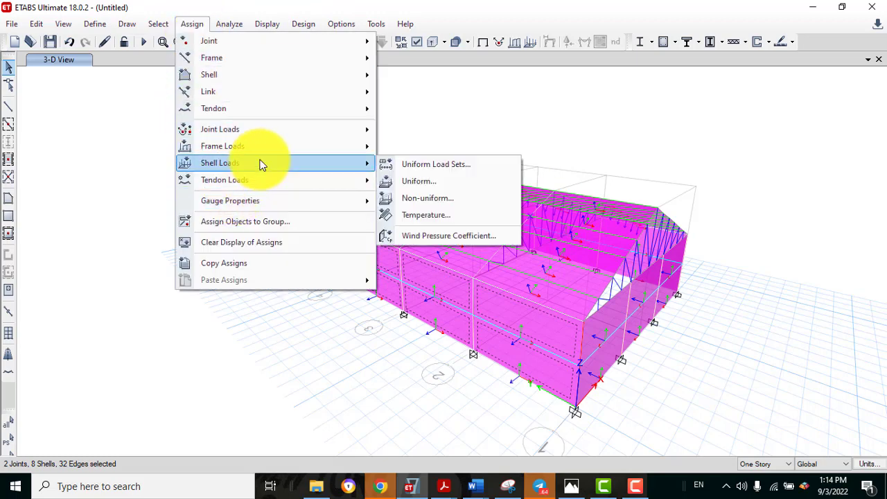
click(428, 239)
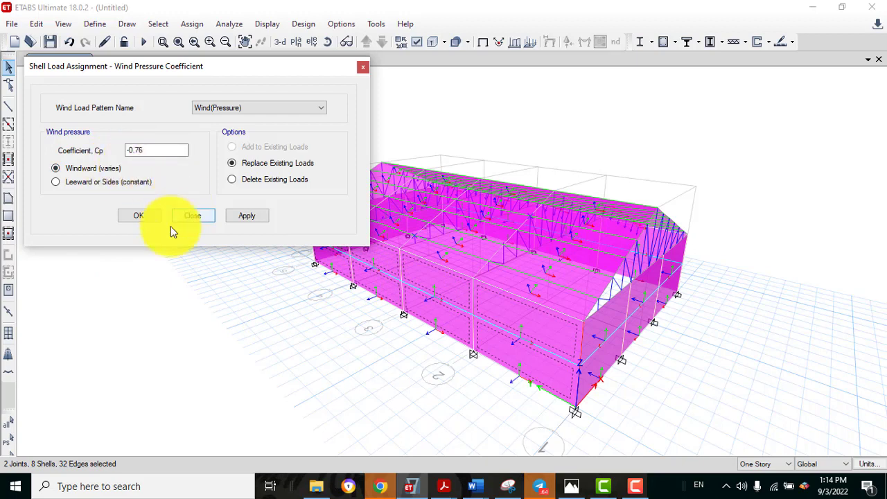
click(247, 216)
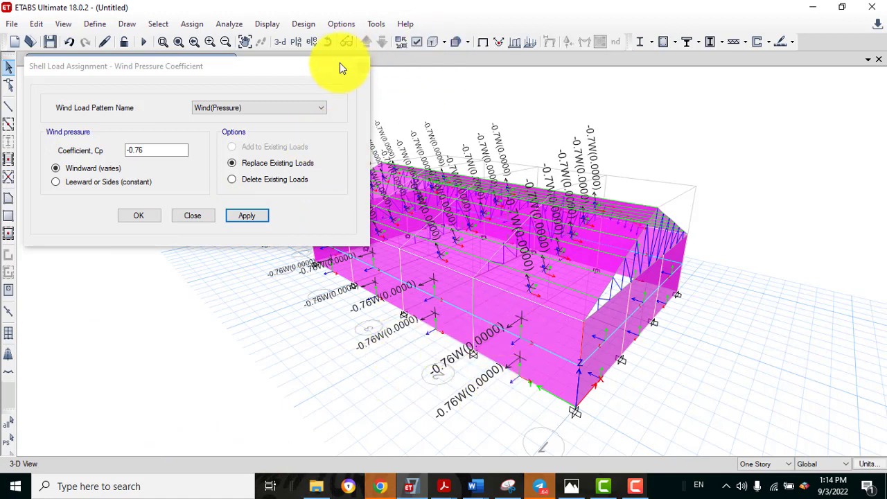
drag(319, 68, 204, 74)
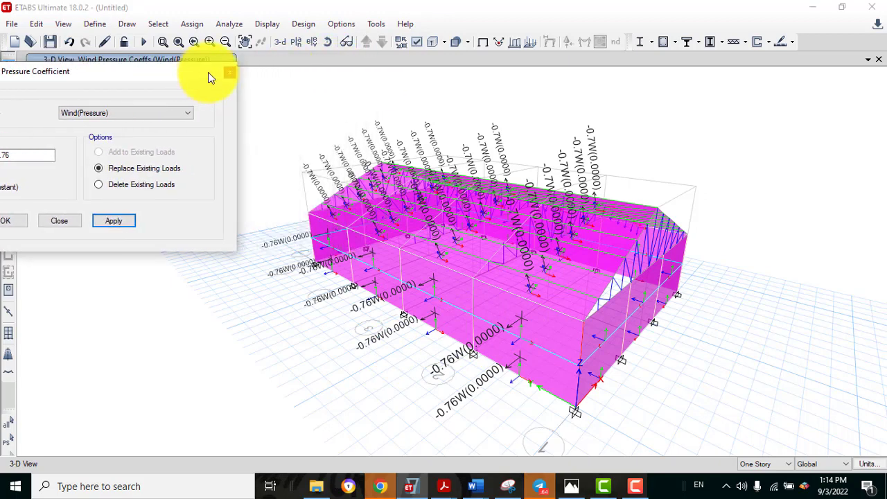
Step: Select all six shells of the end wall at grid 1, upper and lower rows in all three bays
click(232, 71)
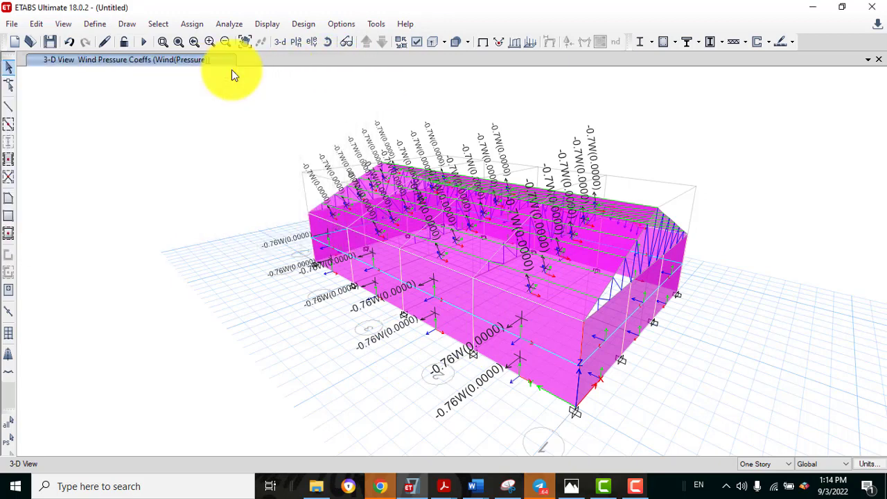
click(324, 43)
drag(703, 340, 635, 325)
click(478, 362)
click(467, 317)
click(549, 306)
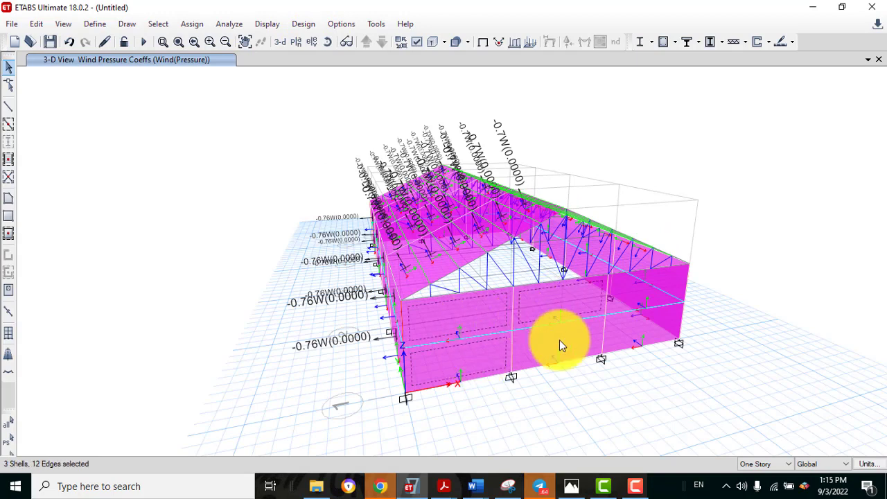
click(559, 339)
click(637, 293)
click(637, 292)
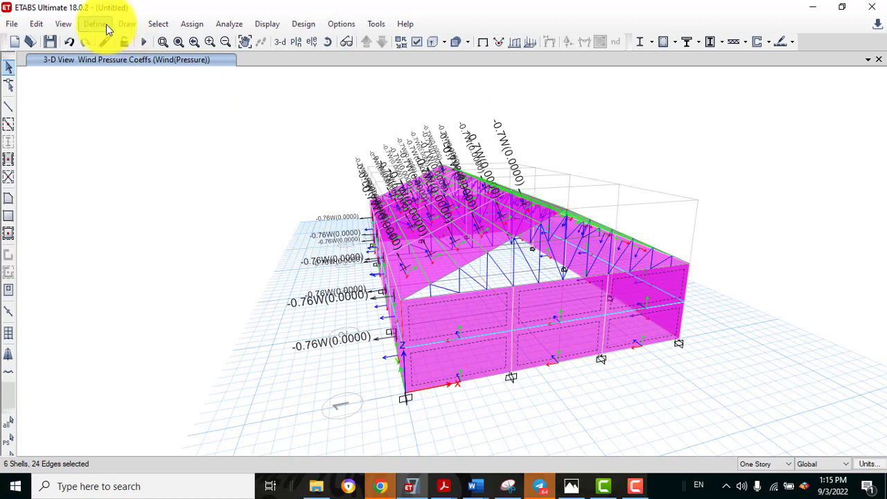
Step: Assign a leeward or sides wind pressure coefficient of -1.2 to the selected end-wall shells for Wind(Suction), replacing existing loads
click(153, 26)
click(153, 26)
click(192, 25)
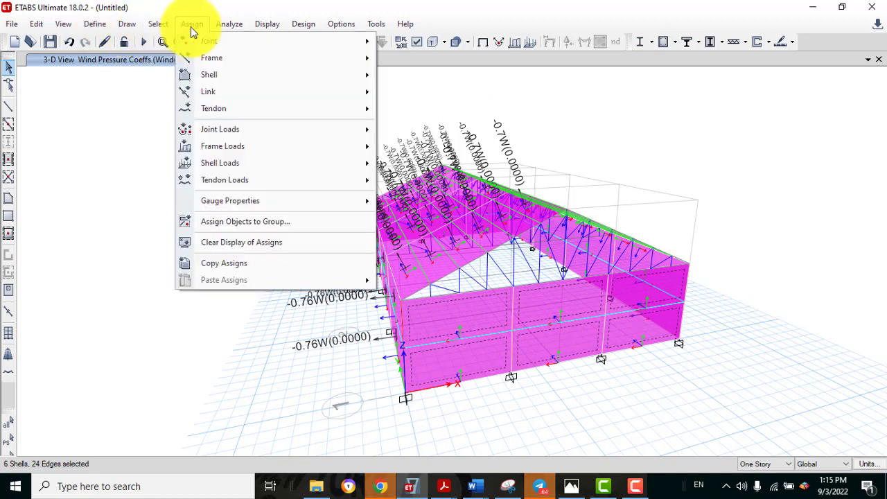
mouse_move(284, 166)
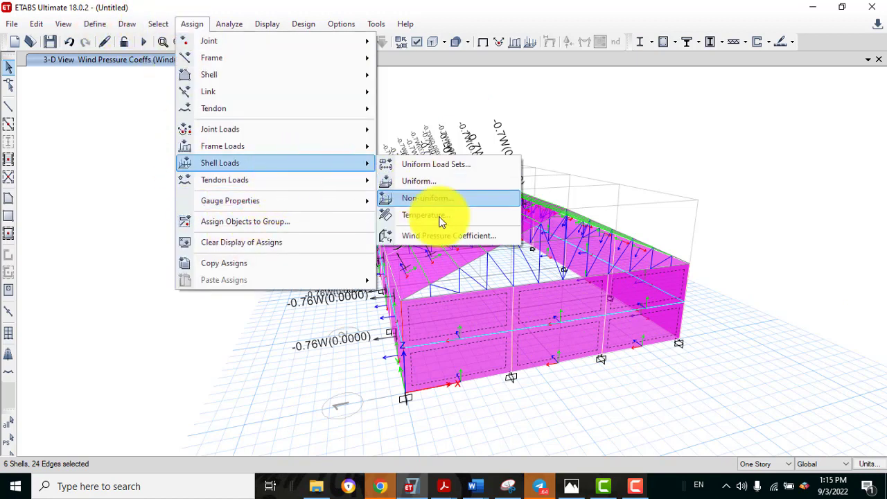
click(444, 236)
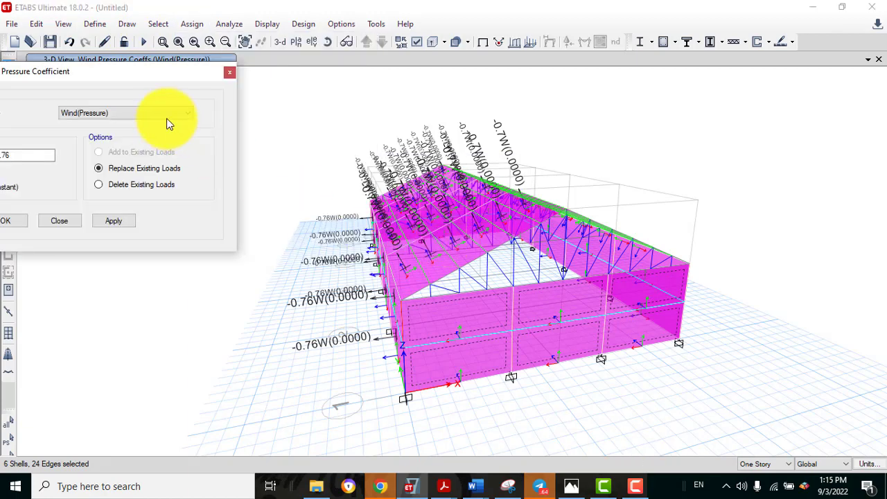
drag(139, 70, 293, 59)
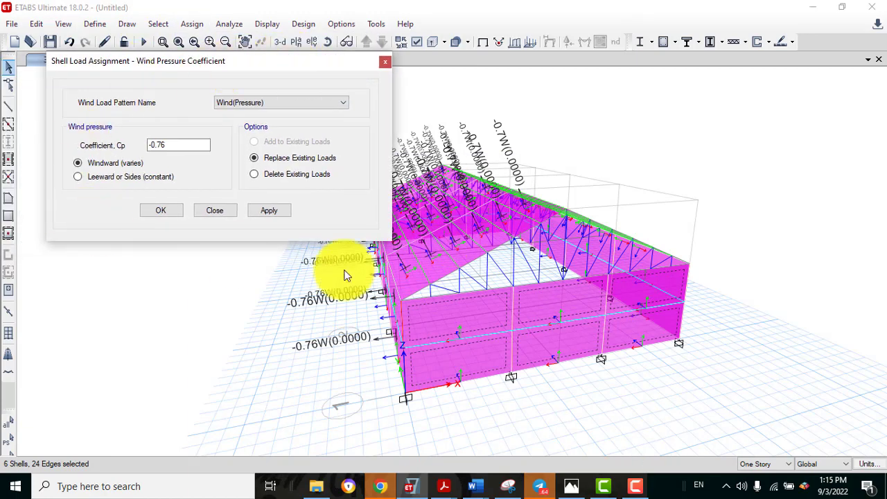
click(104, 179)
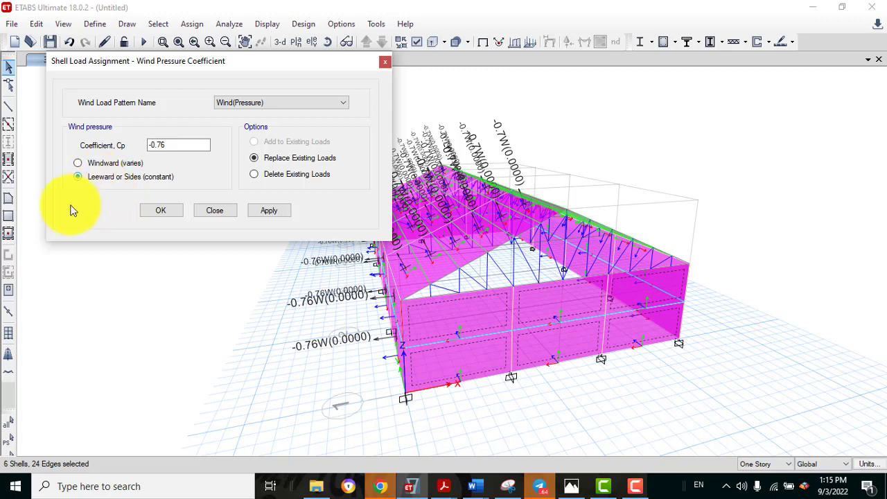
click(268, 103)
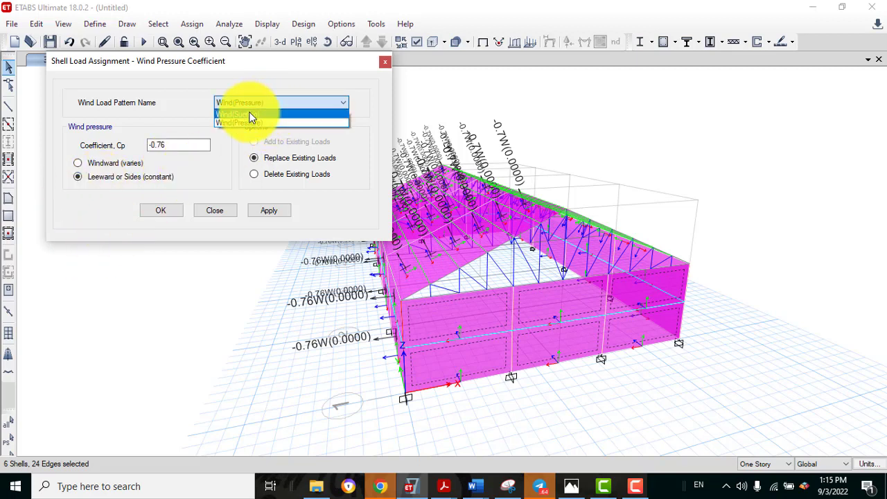
click(247, 113)
key(Tab)
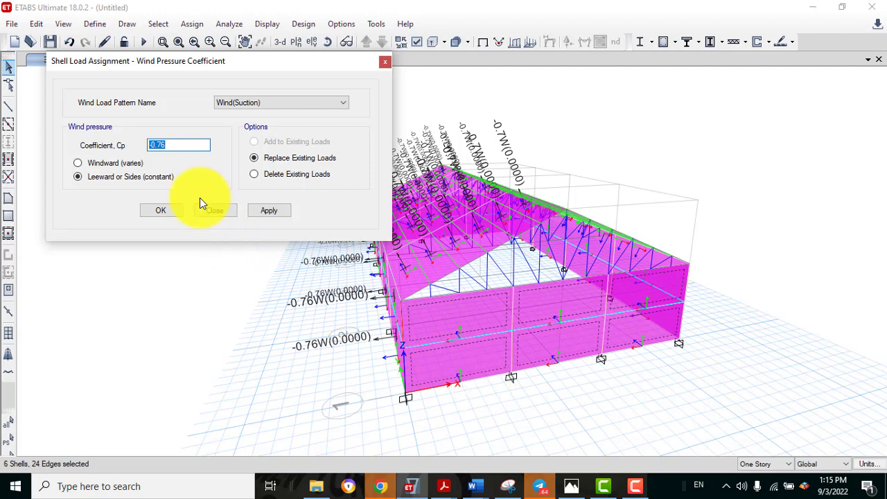
text(-)
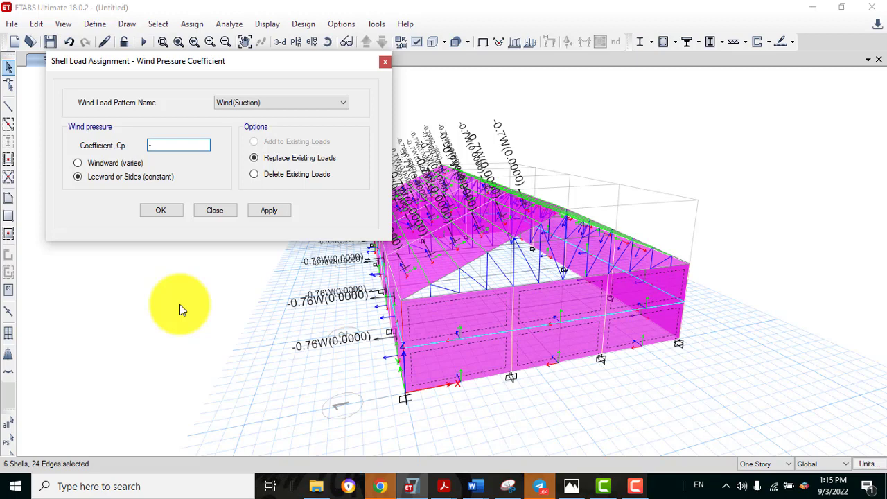
text(1.2)
click(267, 212)
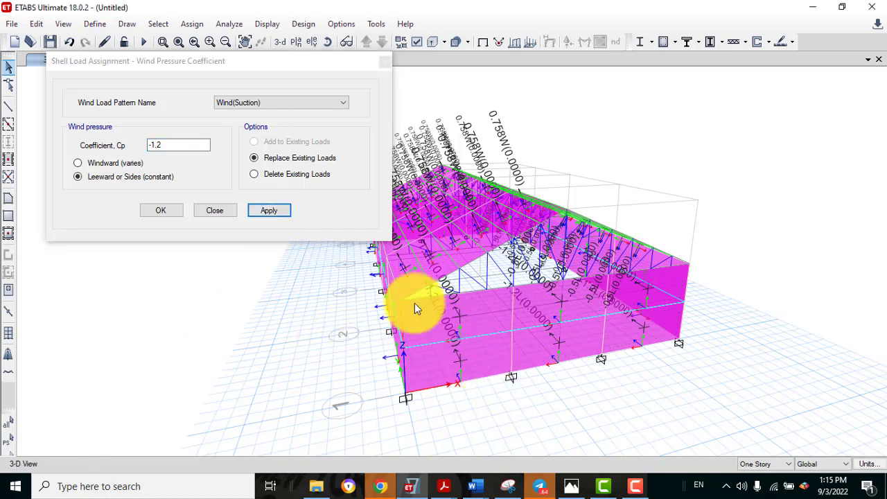
Step: Select all six shells of the opposite end wall, beyond grid 4, in both rows and all three bays
click(328, 43)
drag(422, 253, 765, 287)
click(501, 399)
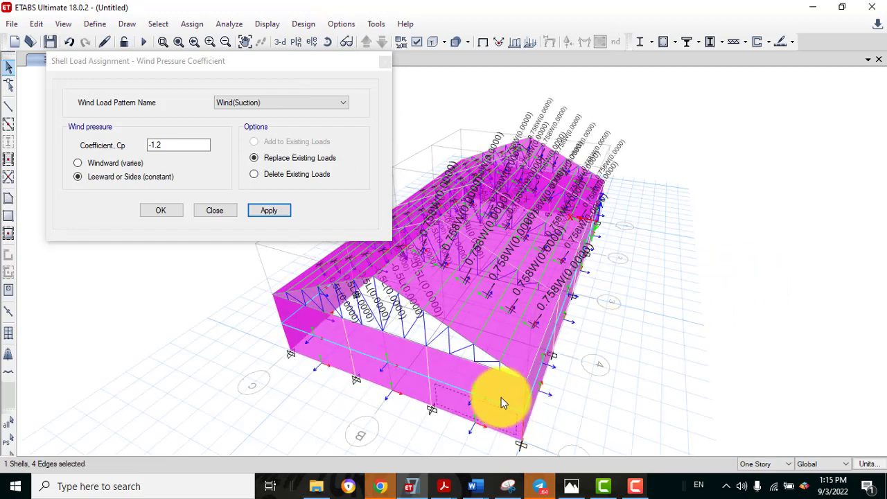
click(397, 358)
click(401, 378)
click(348, 362)
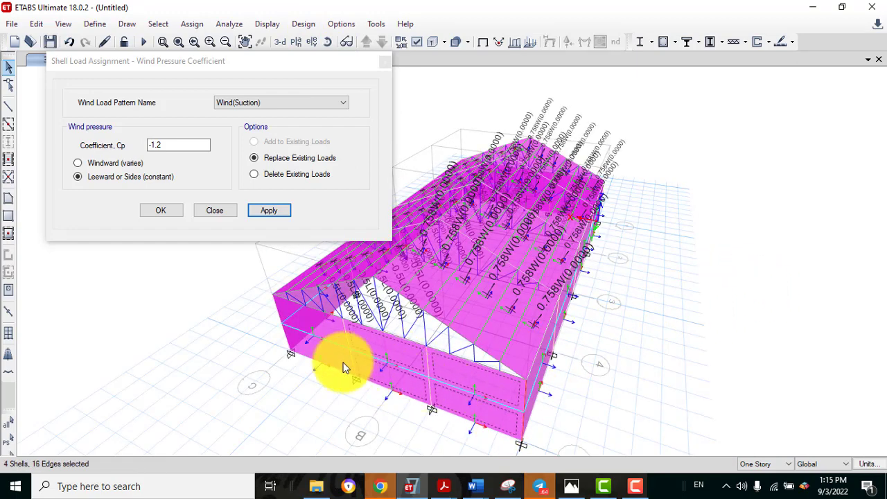
click(320, 353)
click(325, 318)
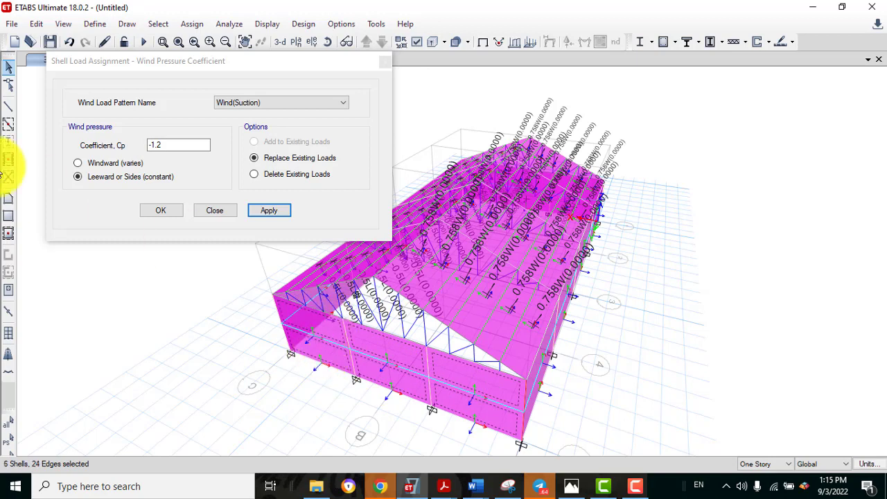
Step: Assign a leeward or sides coefficient of 1.2 to the selected far end-wall shells for Wind(Suction), replacing existing loads
click(285, 101)
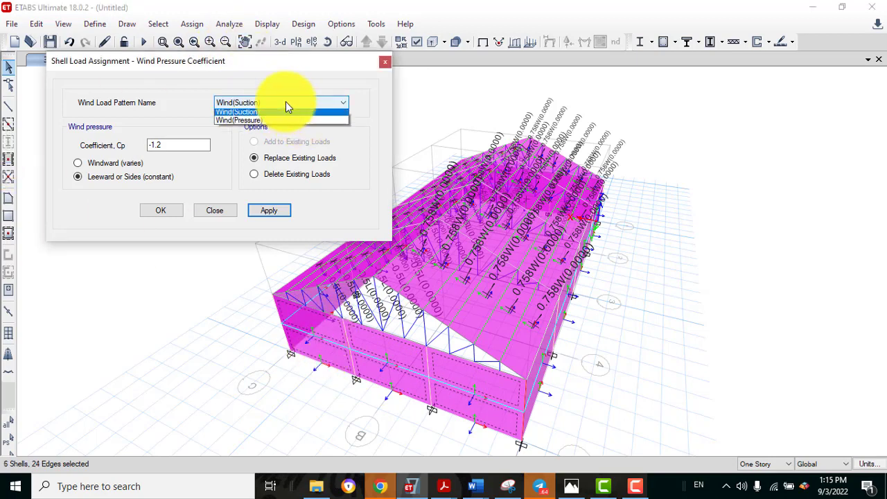
click(252, 114)
click(167, 210)
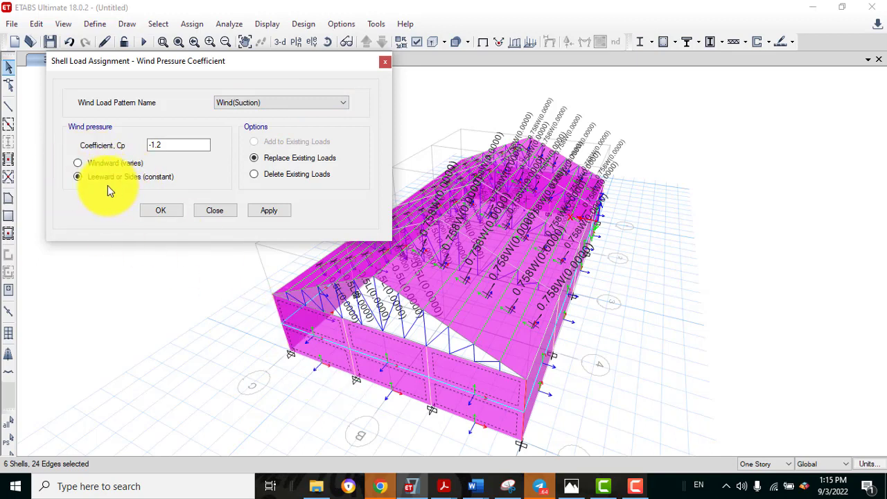
click(215, 213)
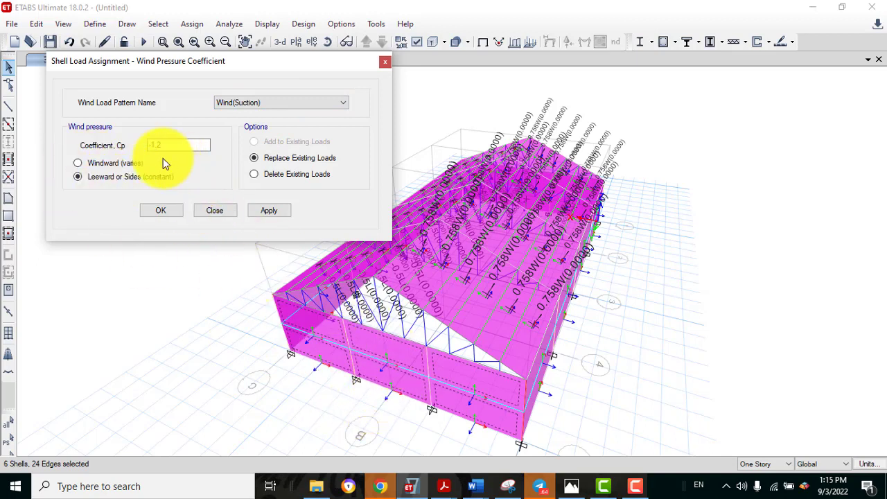
drag(173, 143, 120, 144)
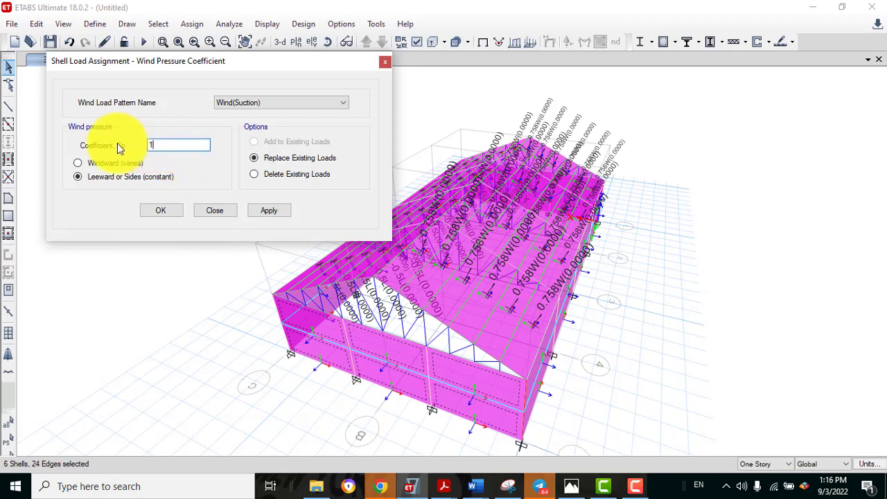
click(271, 213)
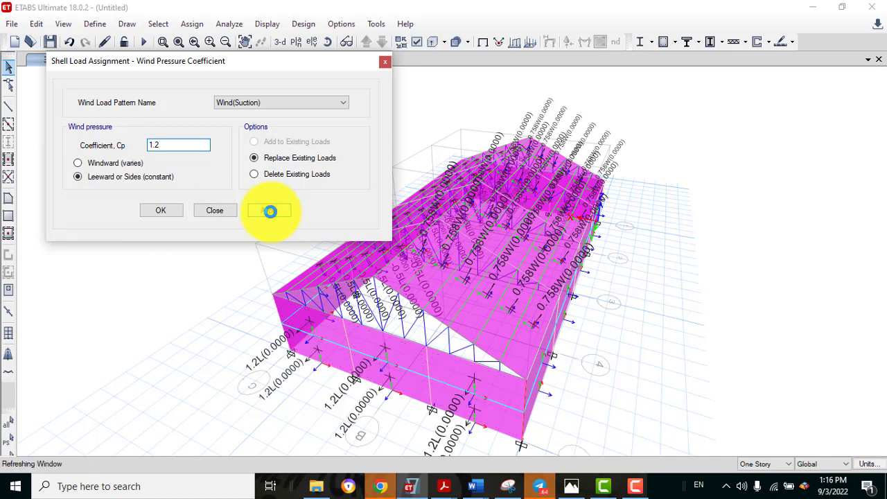
click(212, 212)
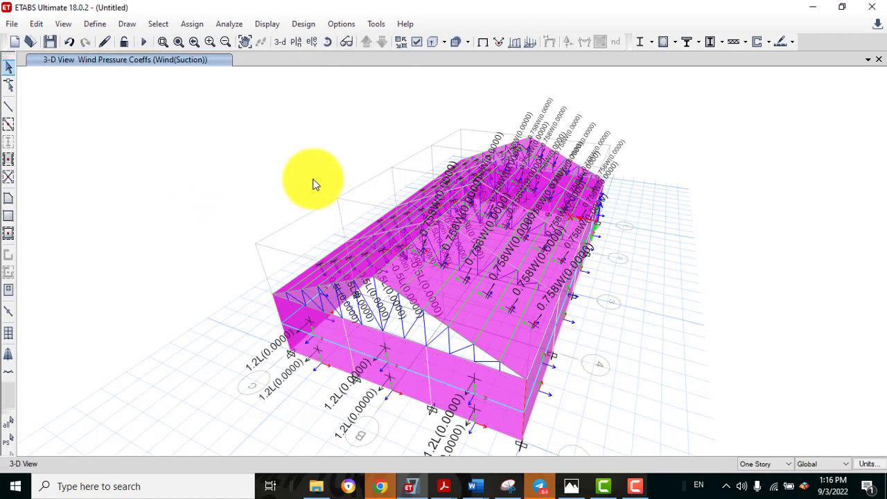
Step: Select all eight shells of the long side wall opposite the origin side, both rows in all four bays
click(327, 43)
drag(305, 300, 500, 299)
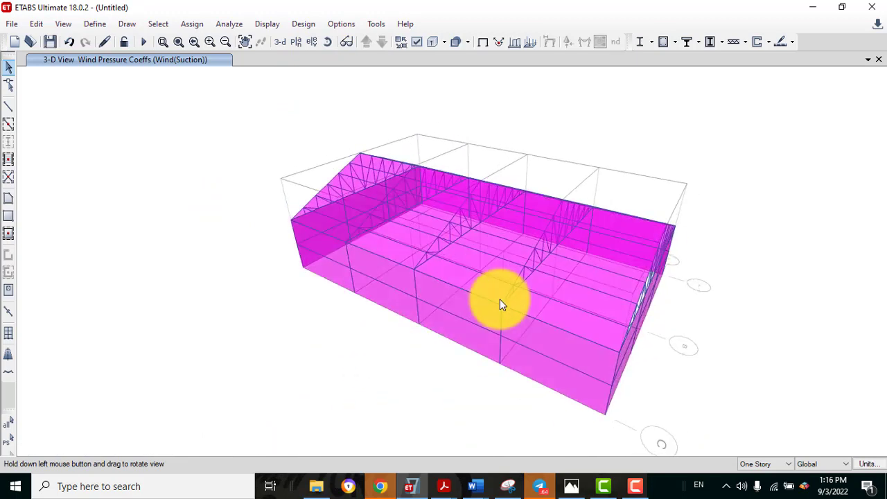
click(520, 355)
click(525, 332)
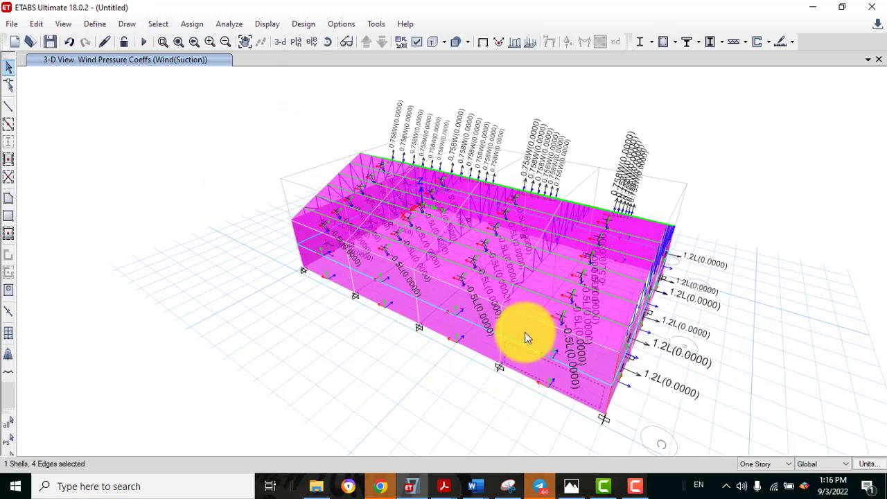
click(461, 318)
click(431, 321)
click(399, 283)
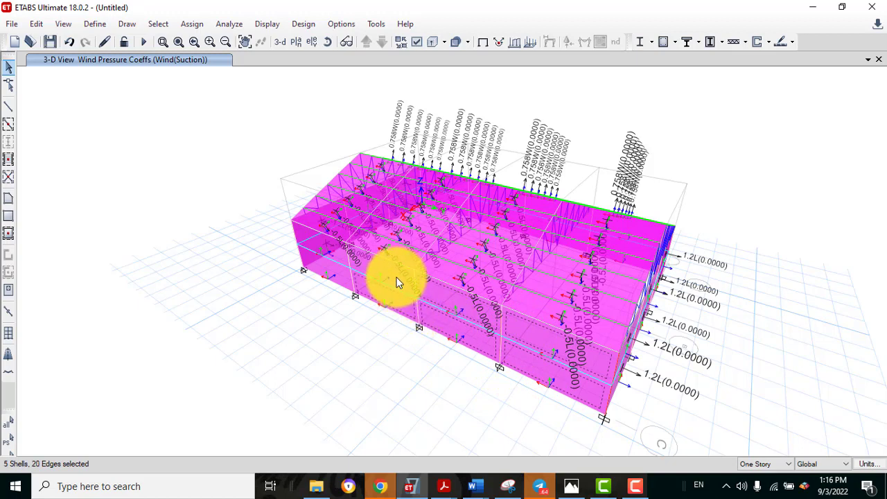
click(339, 275)
click(339, 274)
click(341, 259)
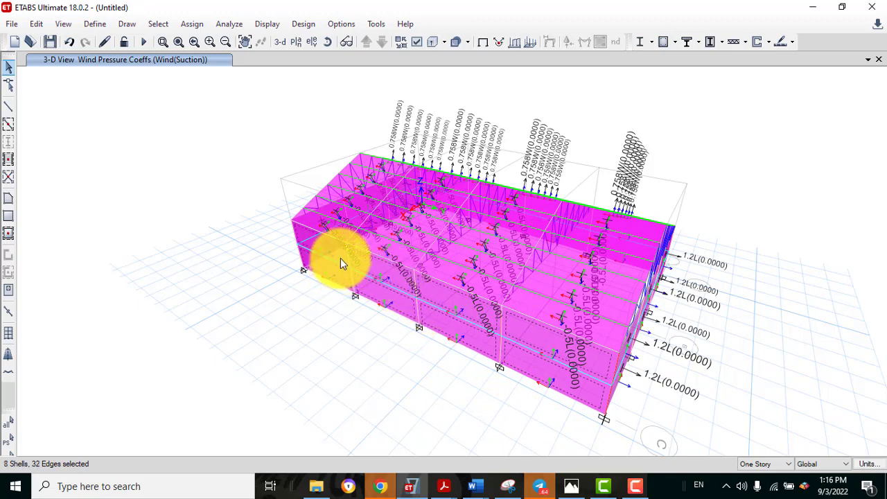
Step: Assign a leeward or sides coefficient of -1.2 to the selected long side-wall shells for Wind(Suction), replacing existing loads
click(192, 25)
mouse_move(232, 166)
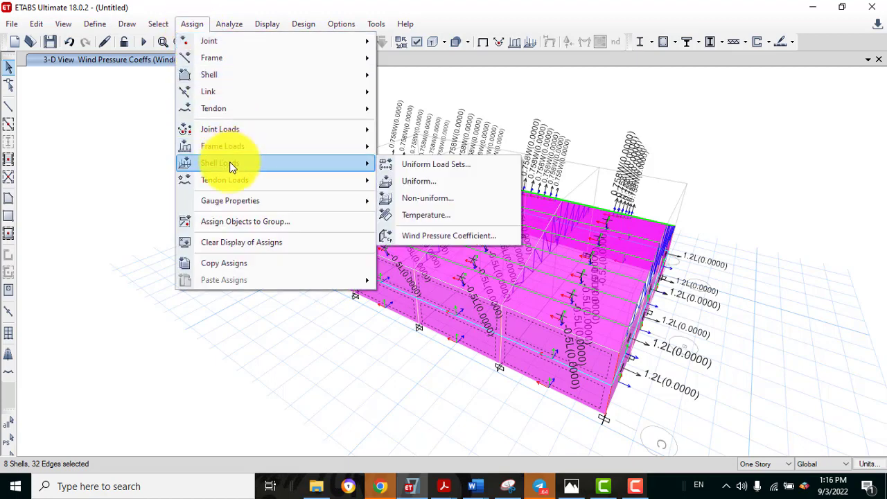
click(411, 235)
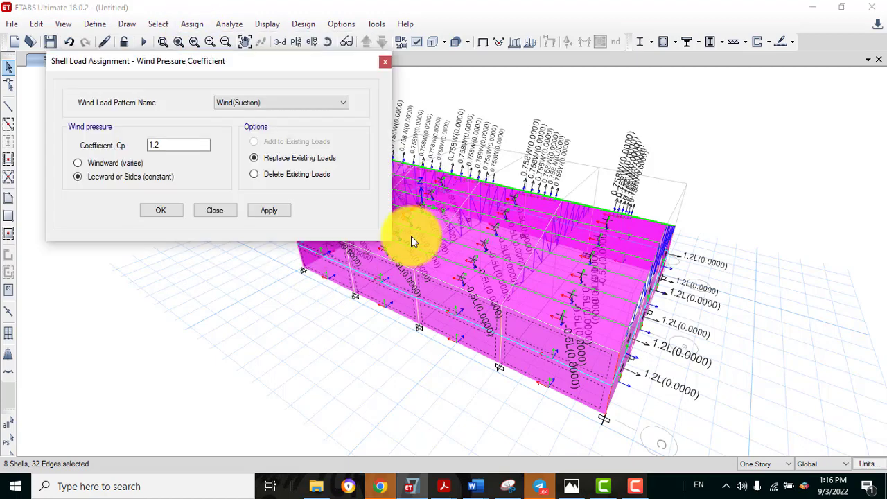
click(285, 101)
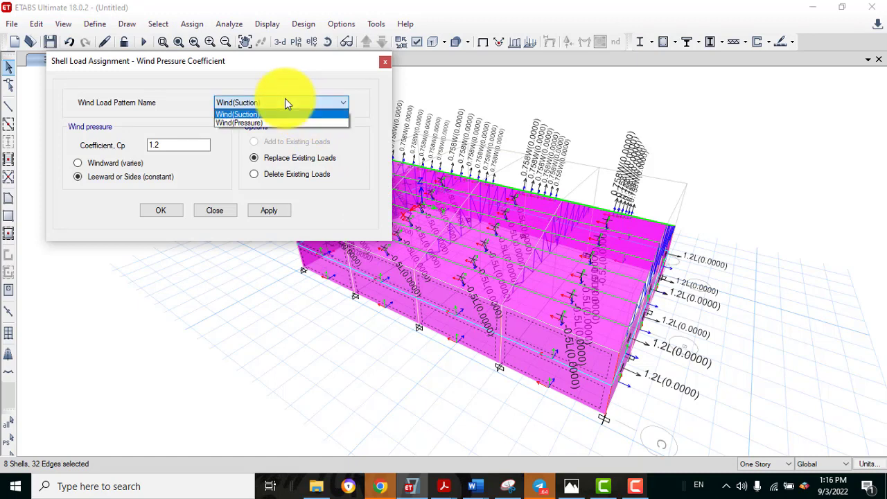
click(284, 100)
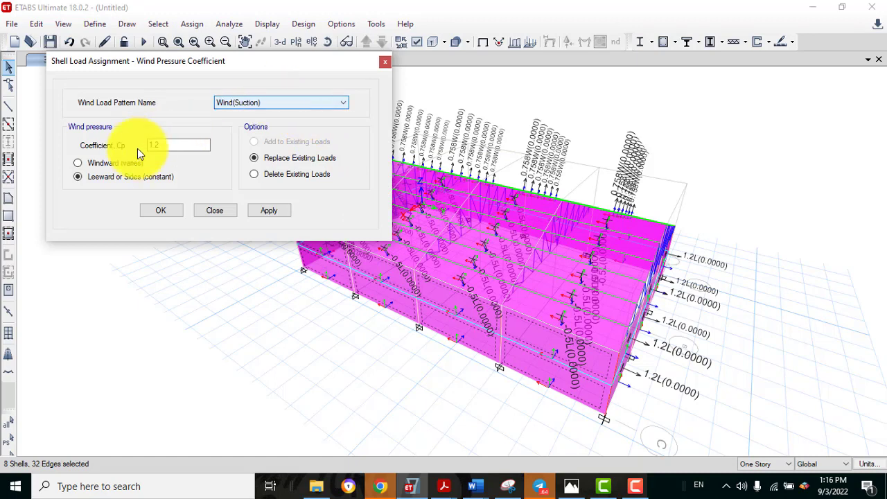
click(78, 176)
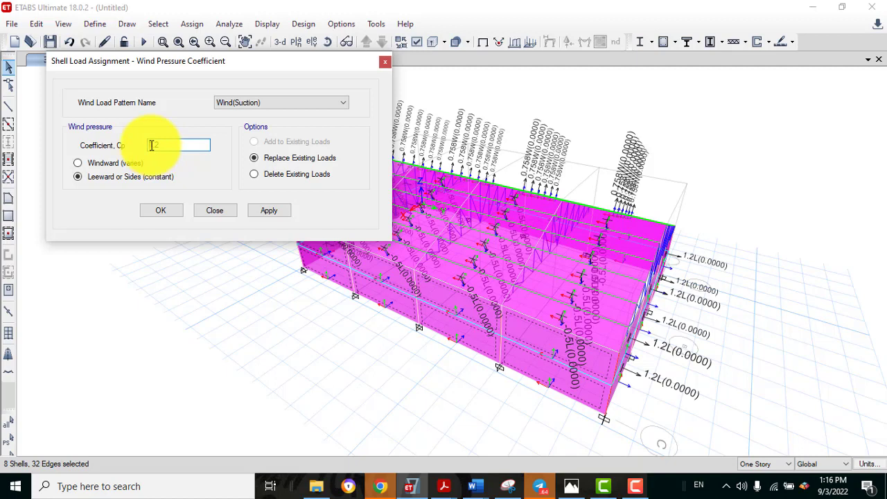
click(255, 213)
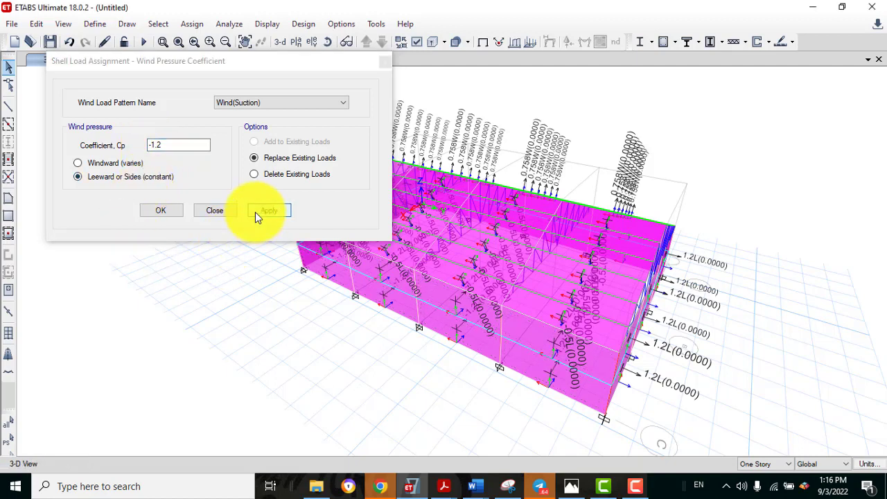
click(211, 214)
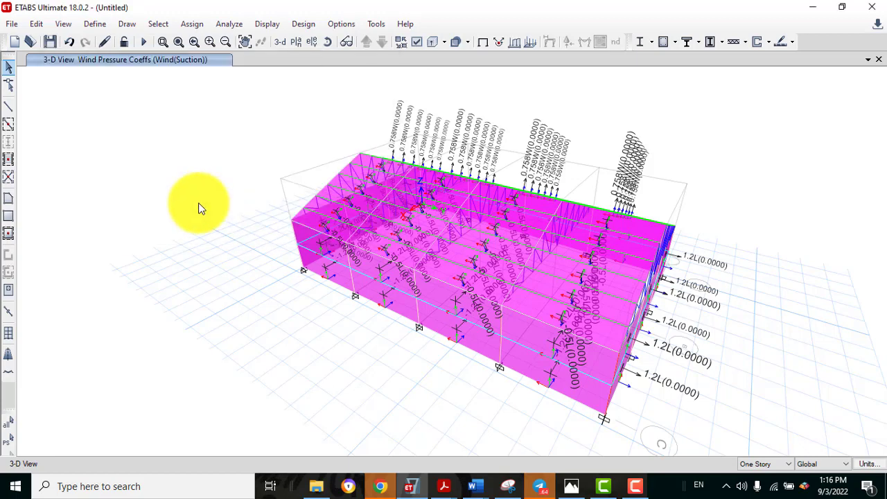
Step: Clear the wind coefficient display and hide the shell local axes in all windows
click(188, 24)
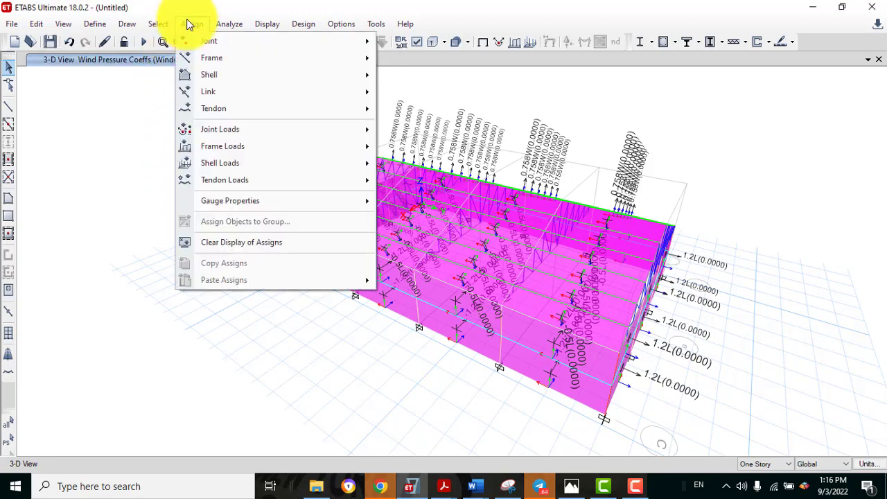
click(212, 241)
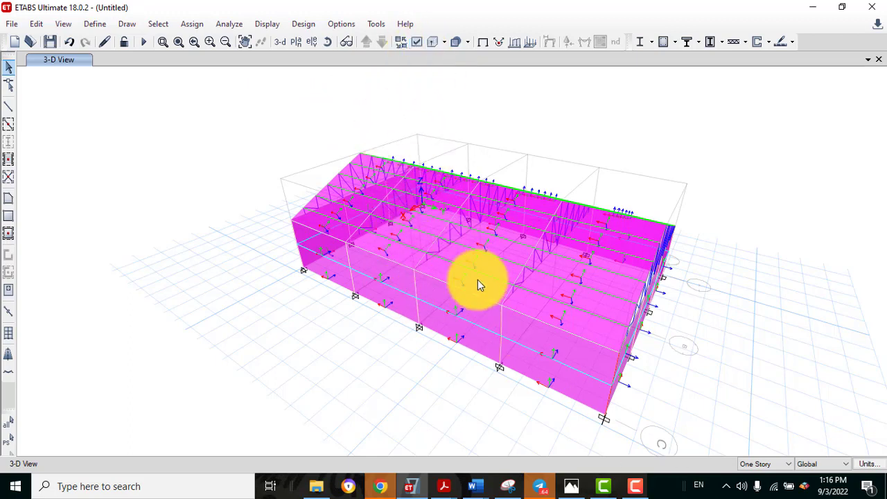
click(418, 43)
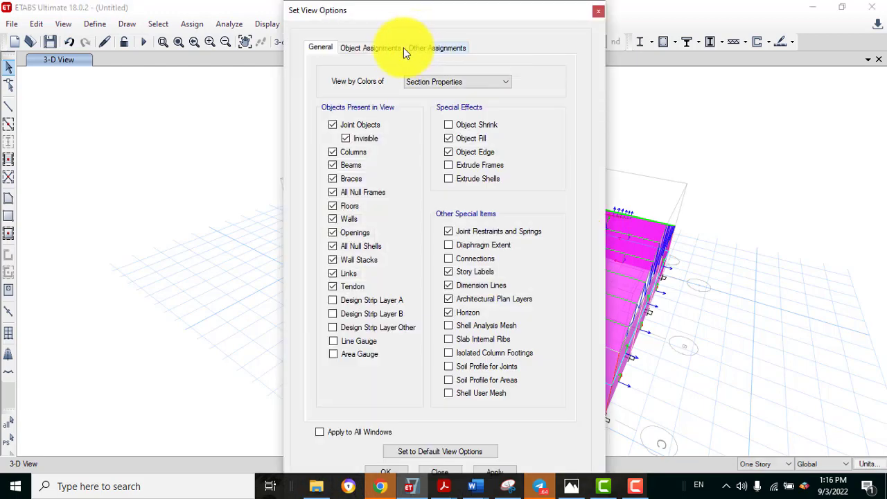
click(383, 48)
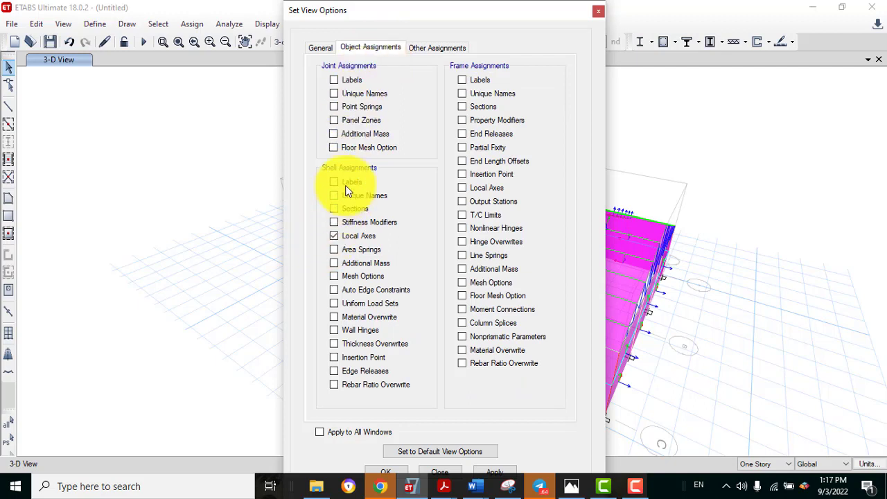
click(335, 237)
click(320, 431)
click(381, 471)
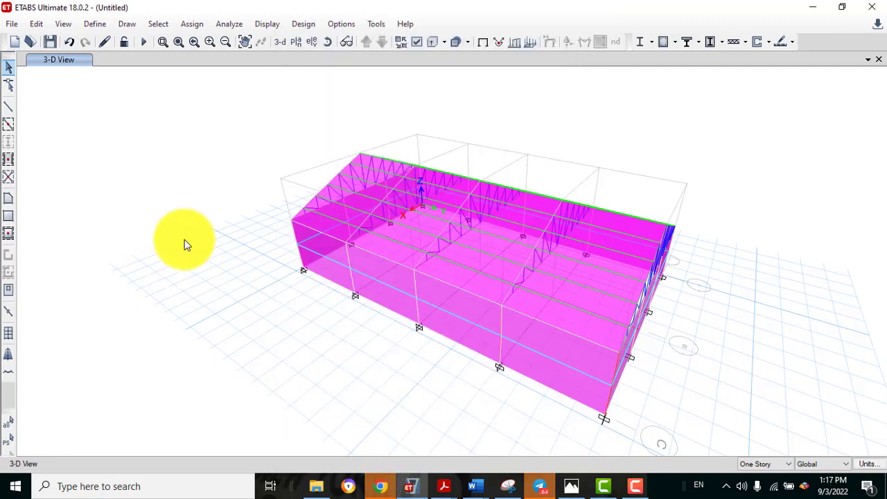
Step: Add the default steel frame design load combinations, converted to editable user combinations
click(327, 41)
drag(629, 327, 528, 350)
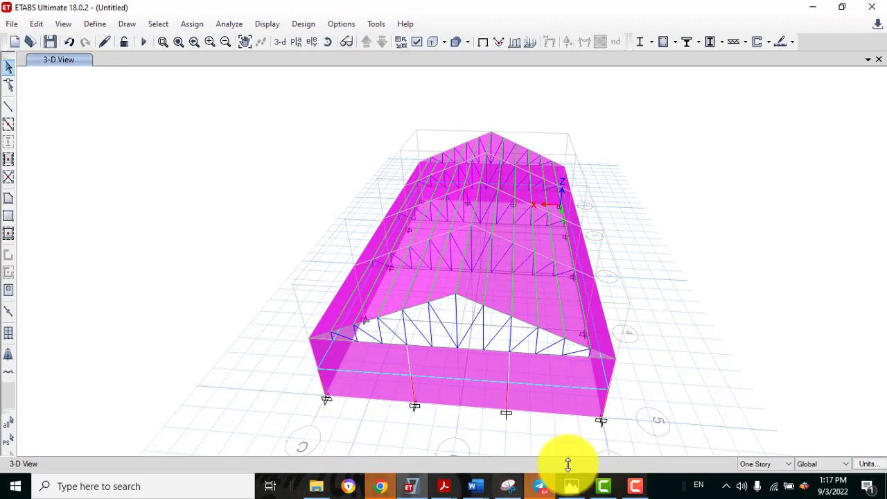
click(97, 23)
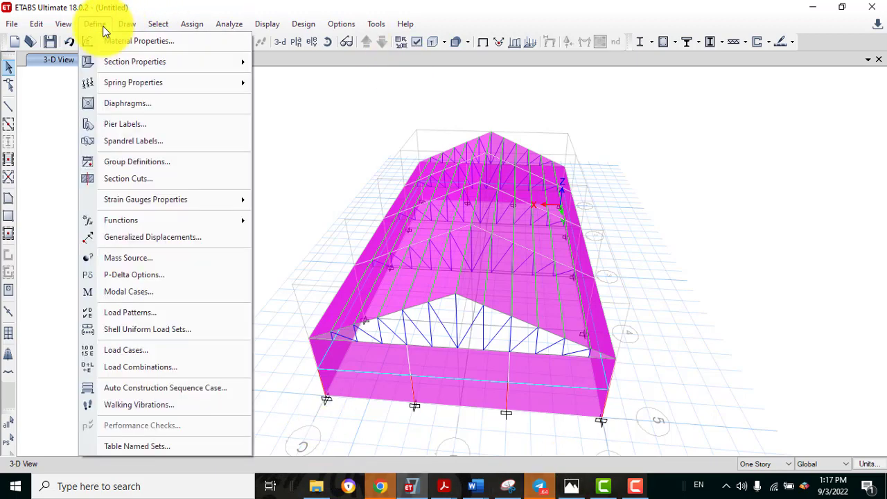
click(128, 365)
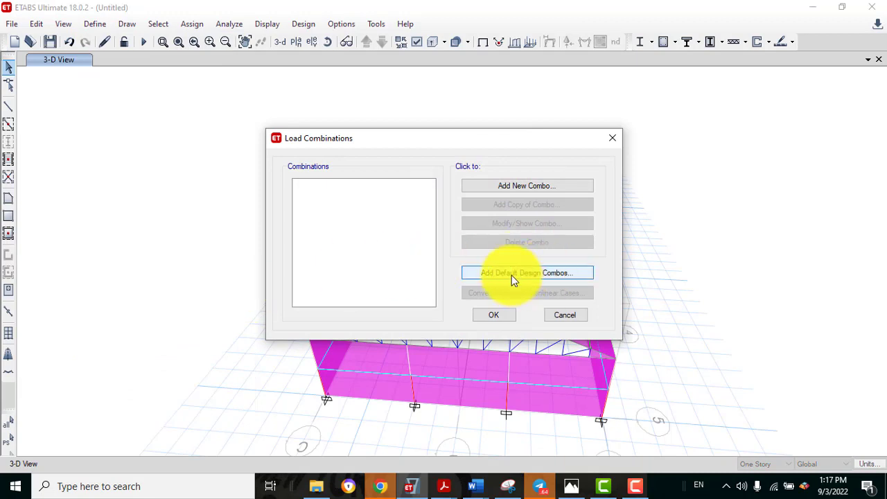
click(512, 275)
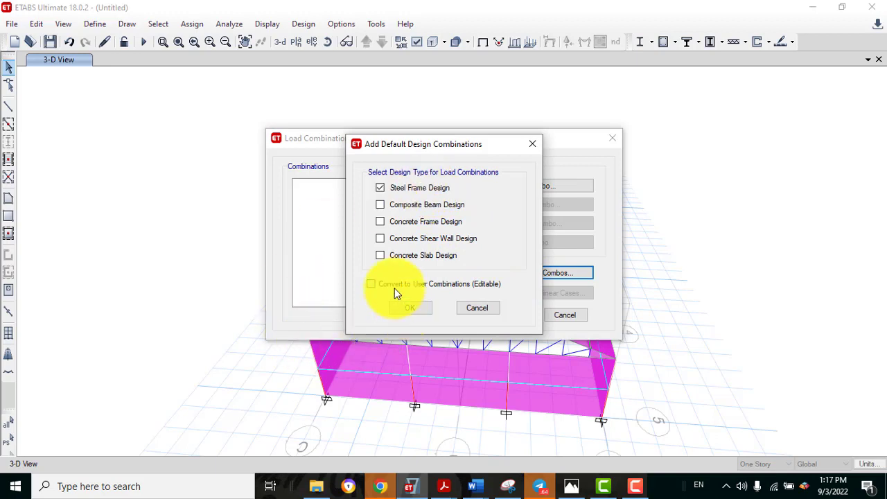
click(410, 308)
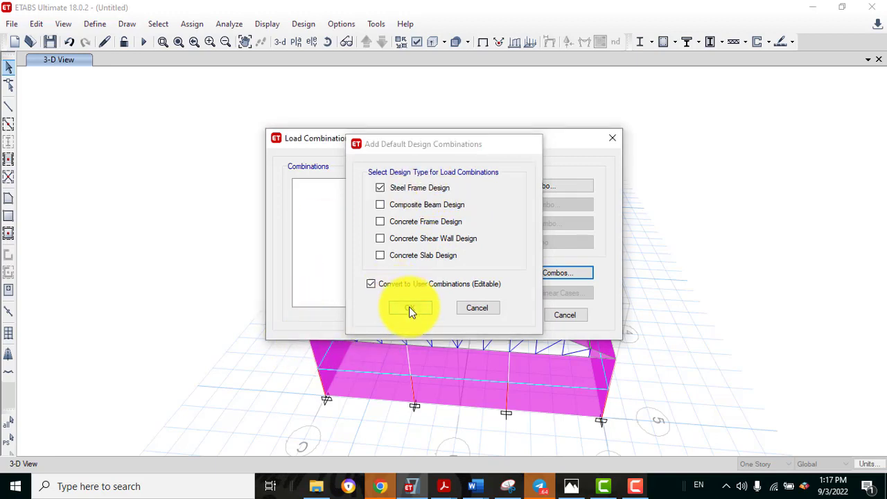
mouse_move(431, 208)
mouse_down()
mouse_move(430, 275)
mouse_move(418, 231)
mouse_move(426, 199)
mouse_move(432, 279)
mouse_move(430, 212)
mouse_up()
click(510, 317)
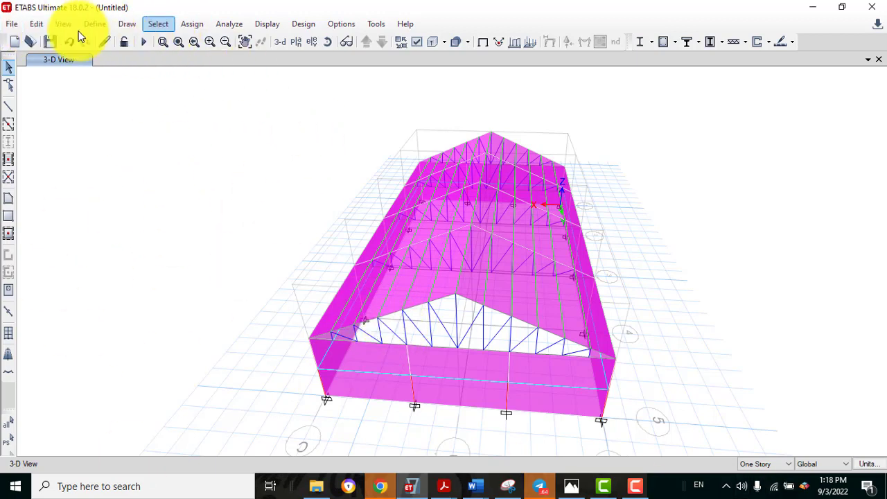
Step: Start saving the model under a new name and create a Desktop folder named "Design of ware House"
click(14, 28)
click(59, 111)
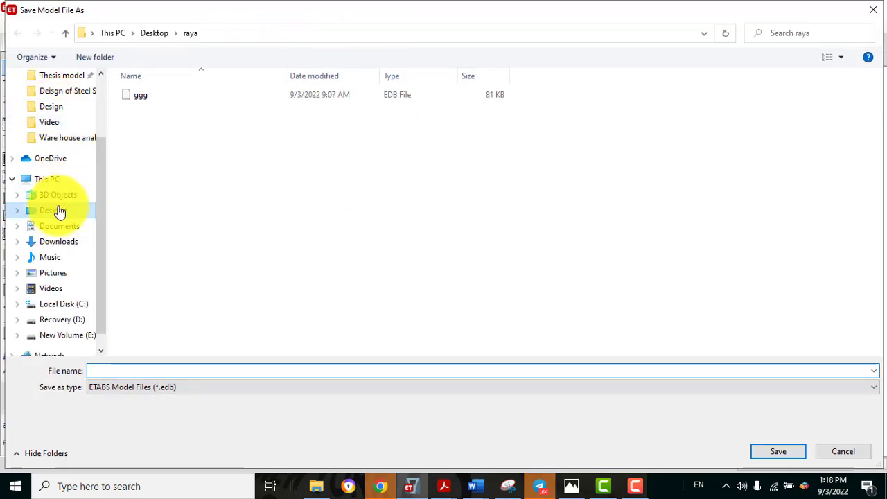
click(59, 211)
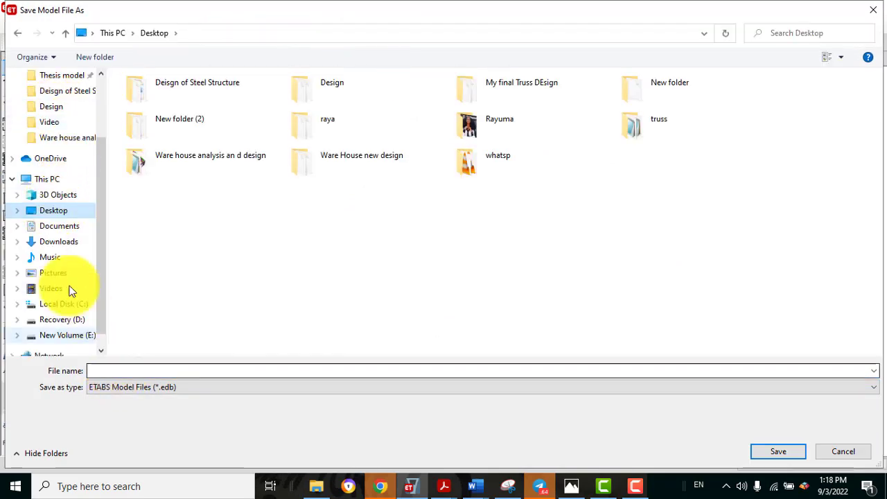
click(90, 61)
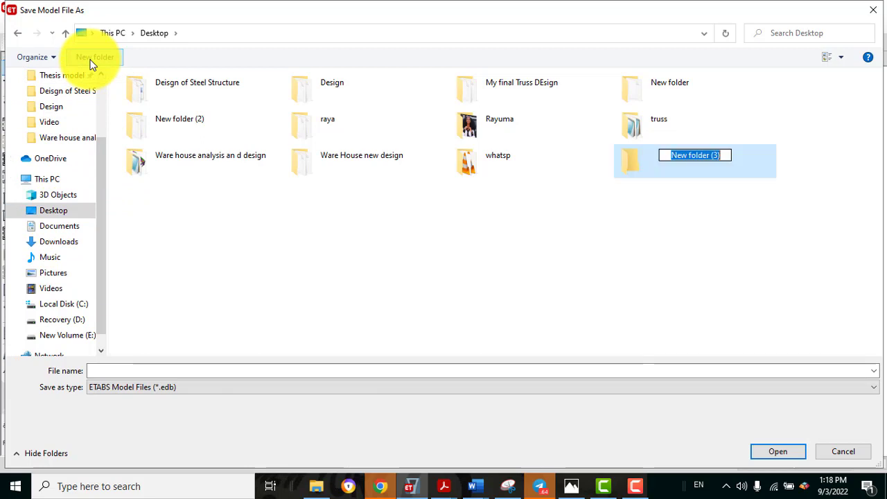
click(720, 190)
click(691, 155)
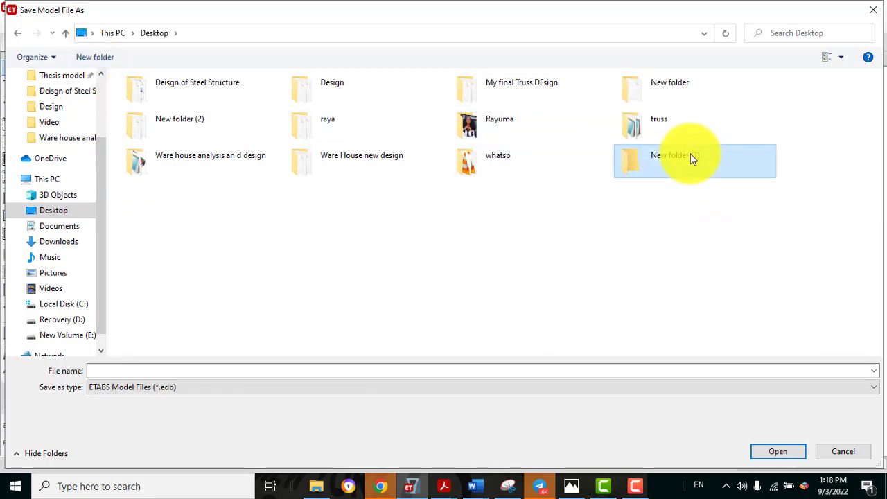
right_click(689, 153)
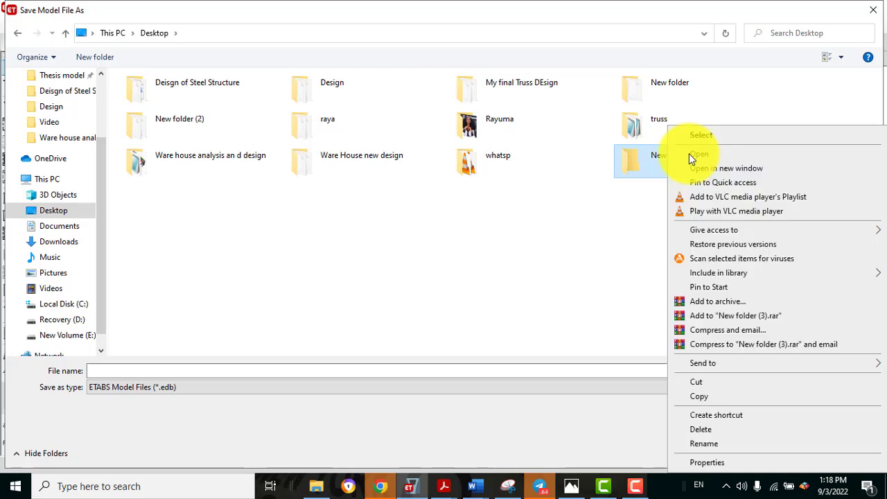
click(695, 431)
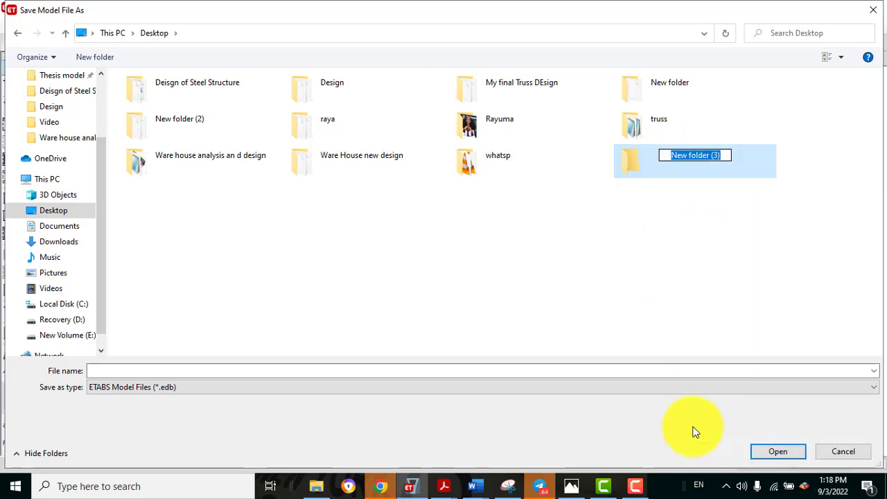
text(Desi)
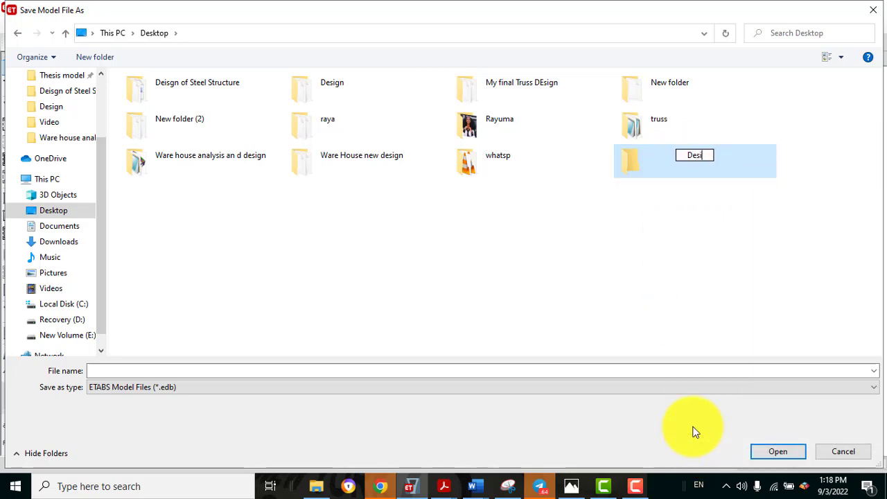
text(gn of wa)
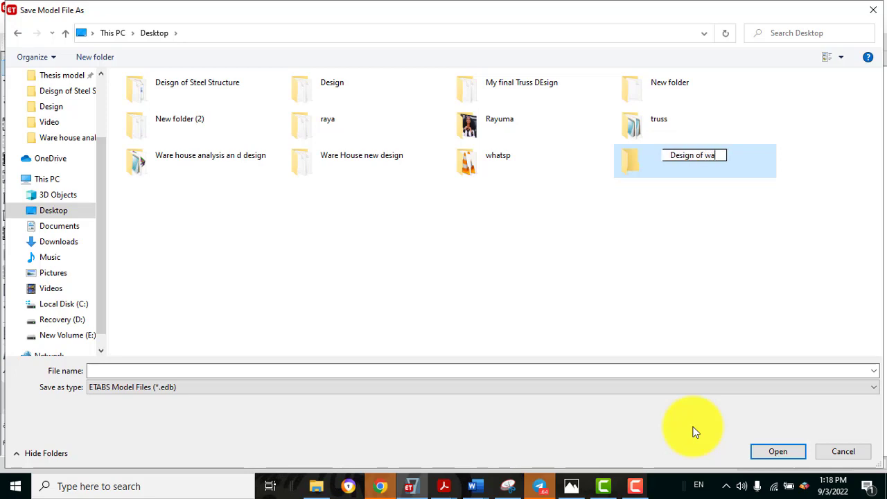
text(re House)
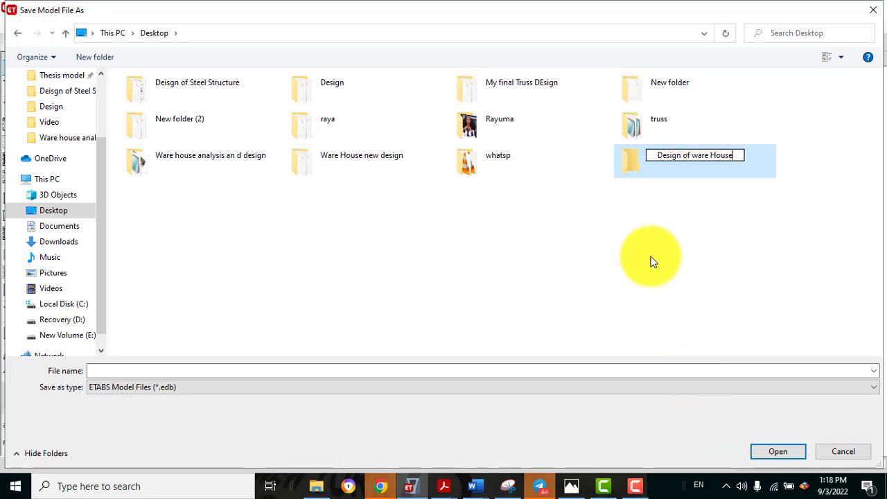
Step: Save the model as "Design of Ware House" inside the new "Design of ware House" folder
click(676, 178)
double_click(674, 172)
click(130, 371)
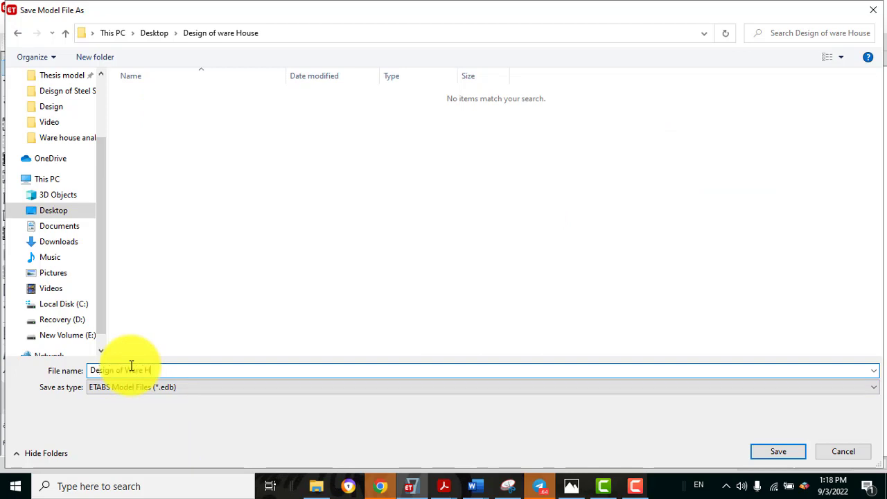
click(775, 450)
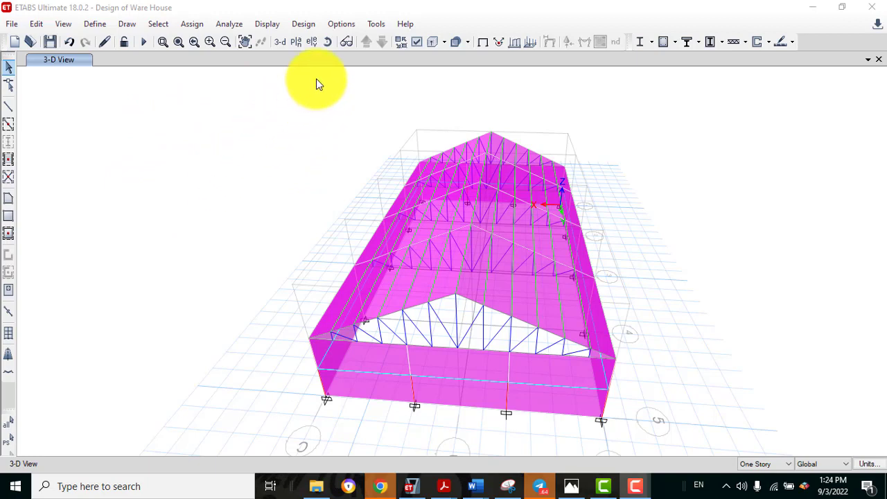
Step: Select the roof shells of the grid C slope in the end bay between grids 4 and 5
click(358, 292)
click(328, 42)
drag(294, 312, 347, 355)
click(416, 366)
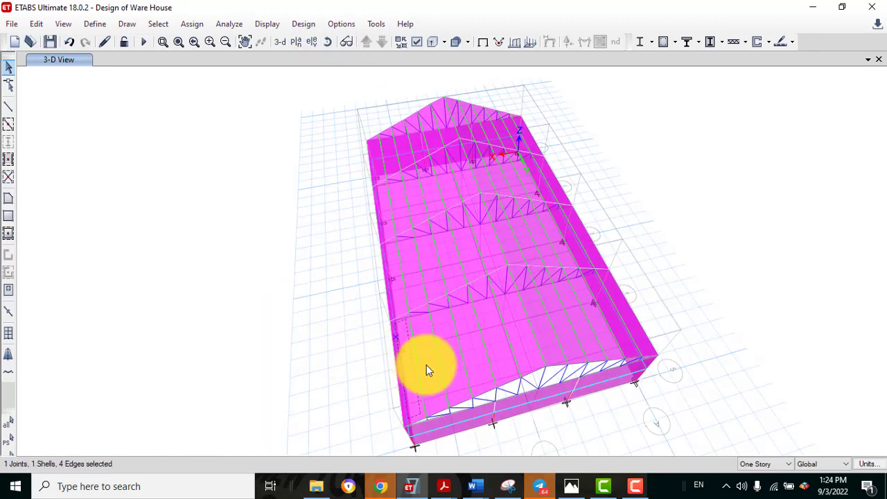
click(438, 359)
click(457, 350)
click(478, 348)
click(509, 344)
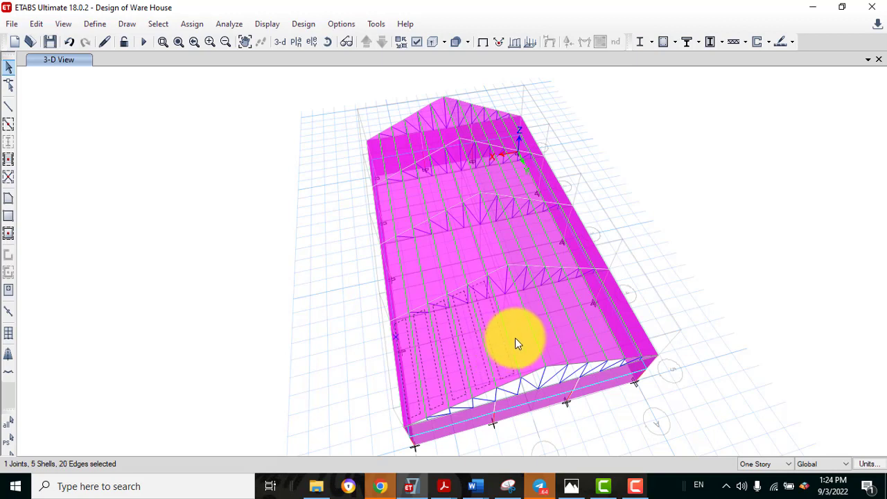
Step: Add the roof shells of the grid C slope between grids 3 and 4 to the selection
click(477, 240)
click(488, 251)
click(450, 273)
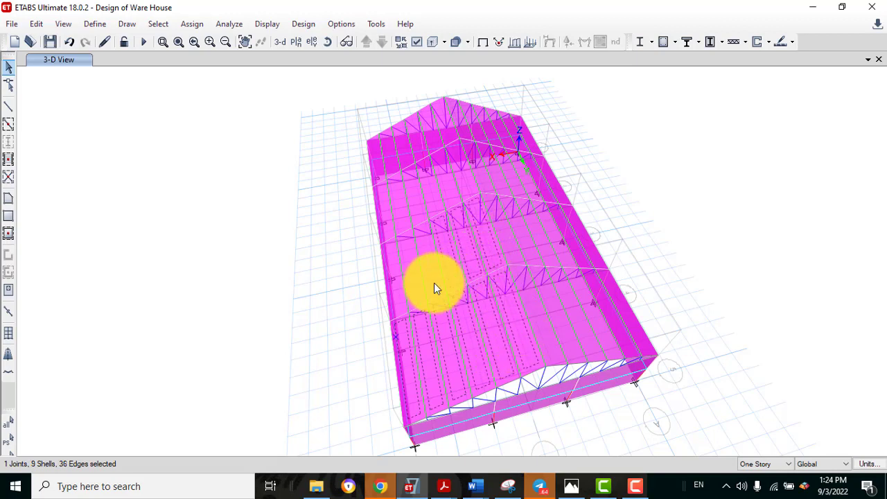
click(433, 283)
click(419, 288)
click(409, 296)
click(402, 300)
Step: Add the roof shells of the grid C slope between grids 2 and 3 to the selection
click(400, 219)
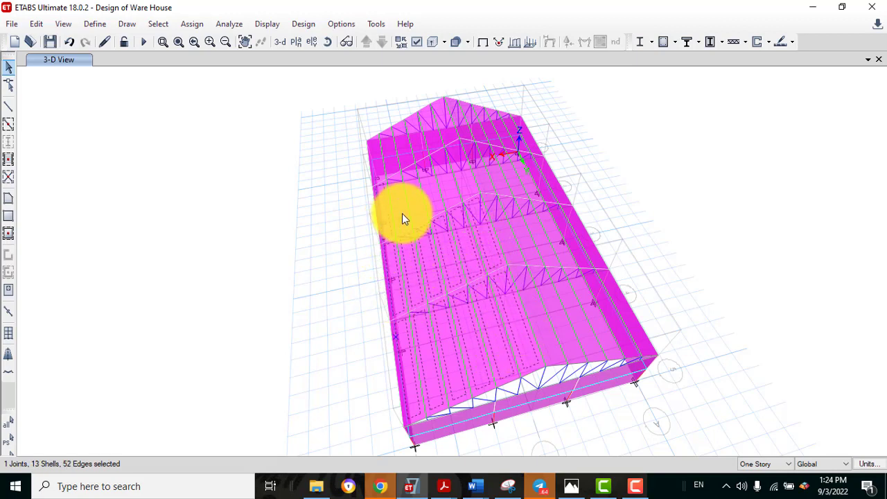
click(414, 210)
click(427, 203)
click(447, 198)
click(457, 195)
click(464, 210)
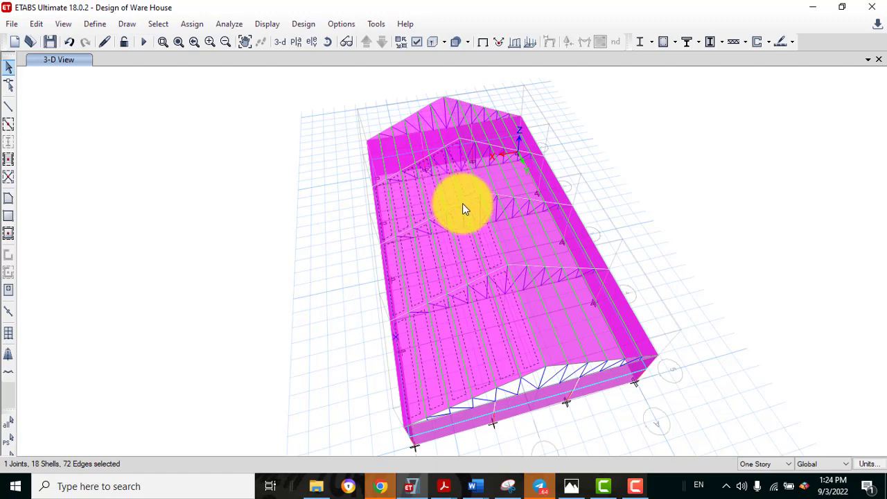
Step: Add the roof shells of the grid C slope between grids 1 and 2 to the selection
click(326, 43)
drag(329, 221, 416, 155)
click(390, 146)
click(420, 140)
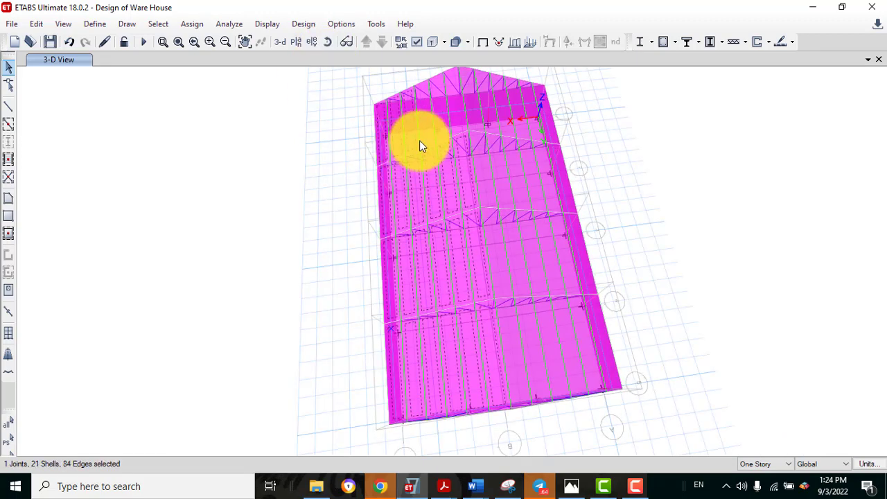
click(433, 138)
click(452, 132)
click(454, 132)
Step: Add the five inner roof shells of the grid A slope between grids 1 and 2 to the selection
click(324, 43)
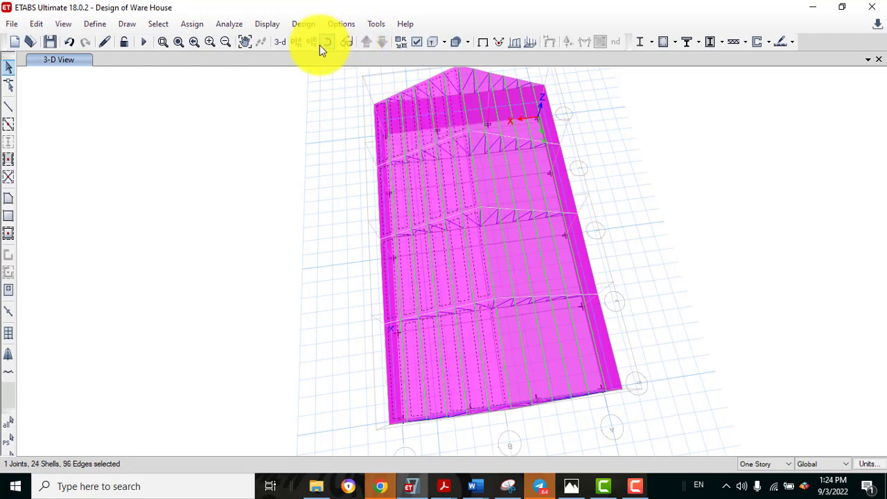
drag(515, 375, 614, 374)
click(548, 162)
click(543, 131)
click(509, 127)
click(511, 138)
click(513, 155)
Step: Add the five inner roof shells of the grid A slope in each bay between grids 2 and 4 to the selection
click(491, 182)
click(520, 190)
click(543, 202)
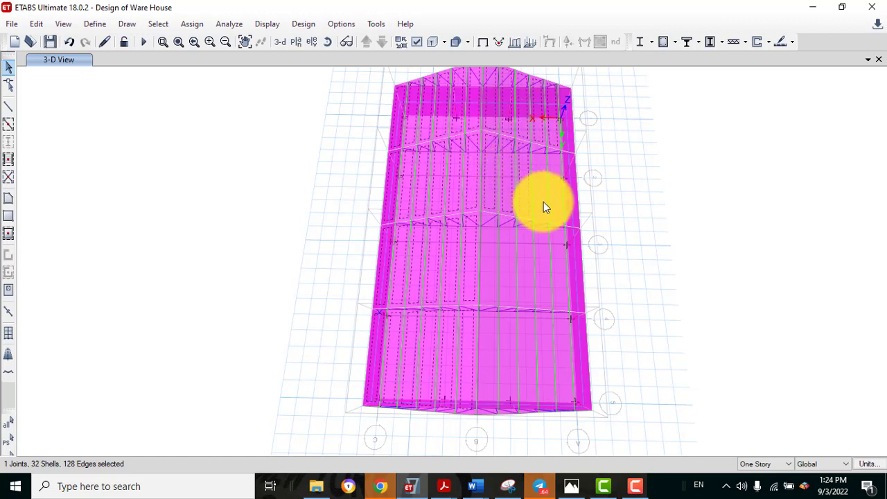
click(551, 225)
click(557, 247)
click(544, 272)
click(523, 273)
click(502, 273)
click(481, 276)
Step: Add the five inner roof shells of the grid A slope between grids 4 and 5 to the selection
click(488, 339)
click(506, 350)
click(522, 358)
click(541, 362)
click(558, 359)
click(557, 362)
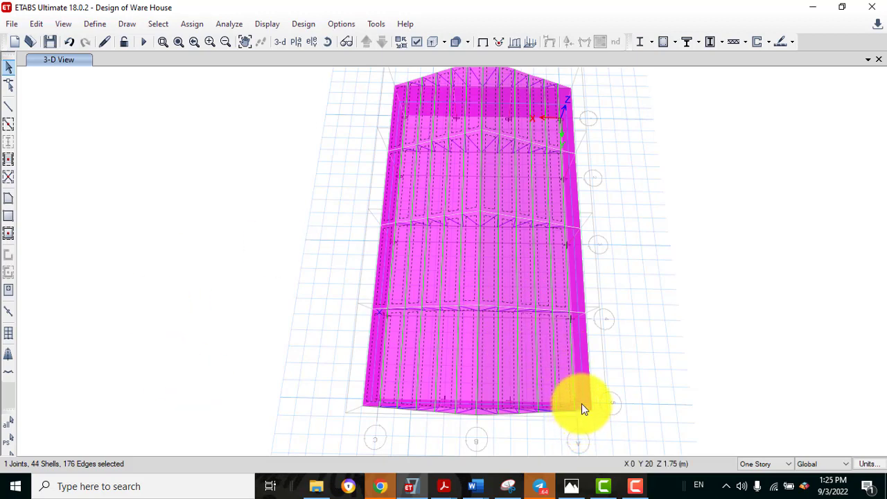
Step: Add the outermost row of roof shells along grid A, in all four bays, to the selection
click(327, 41)
drag(626, 386, 576, 362)
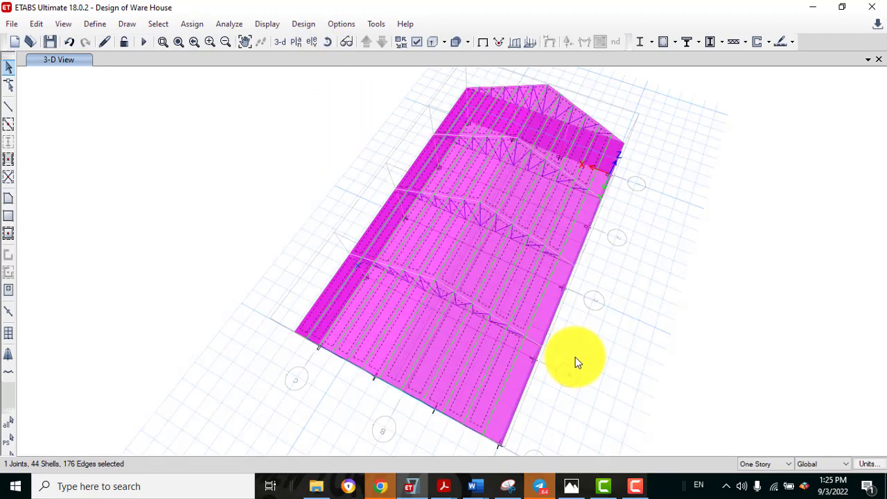
click(505, 402)
click(560, 253)
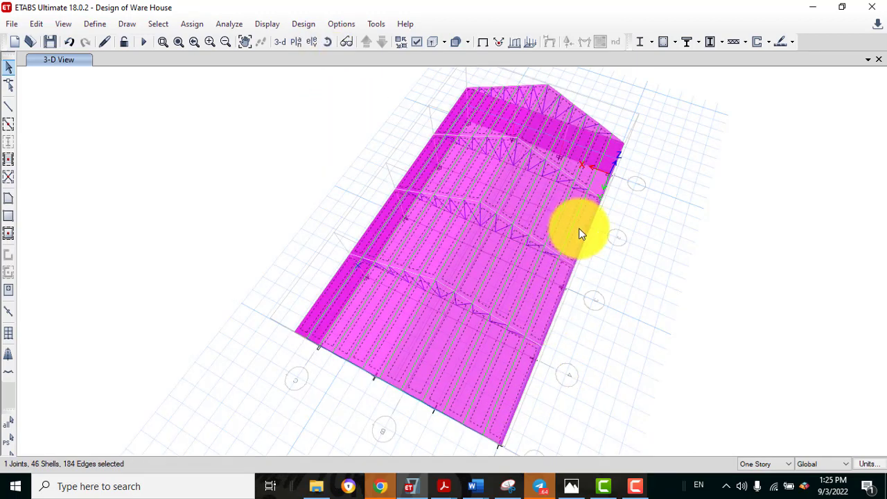
click(600, 193)
click(599, 193)
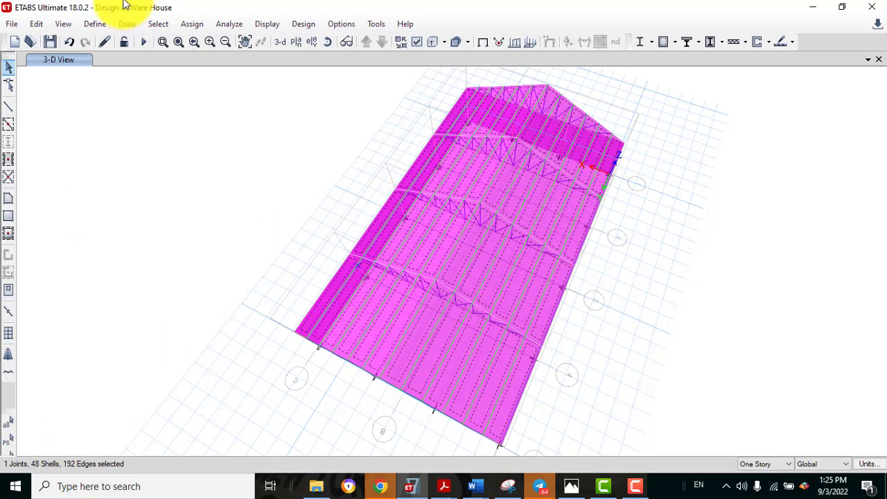
Step: Assign a uniform shell load of 0.75 kN/m² in the Gravity direction to the selected roof shells under the Live load pattern, replacing existing loads
click(181, 25)
mouse_move(243, 165)
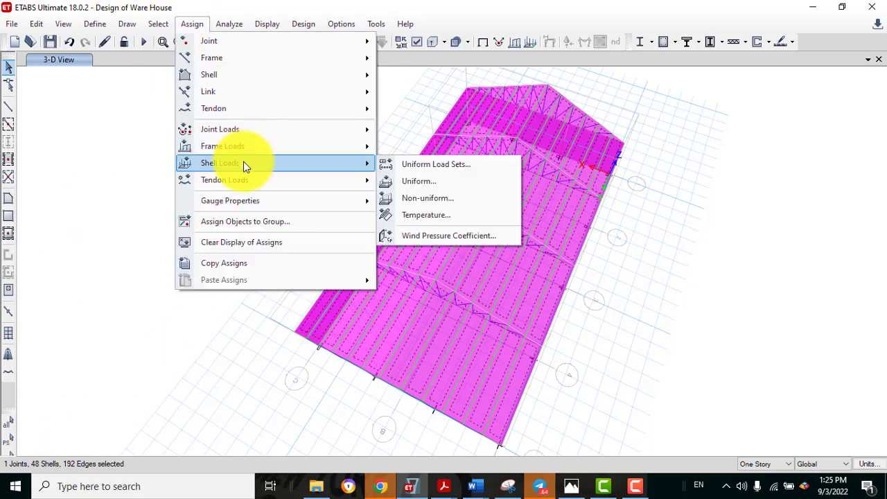
click(412, 181)
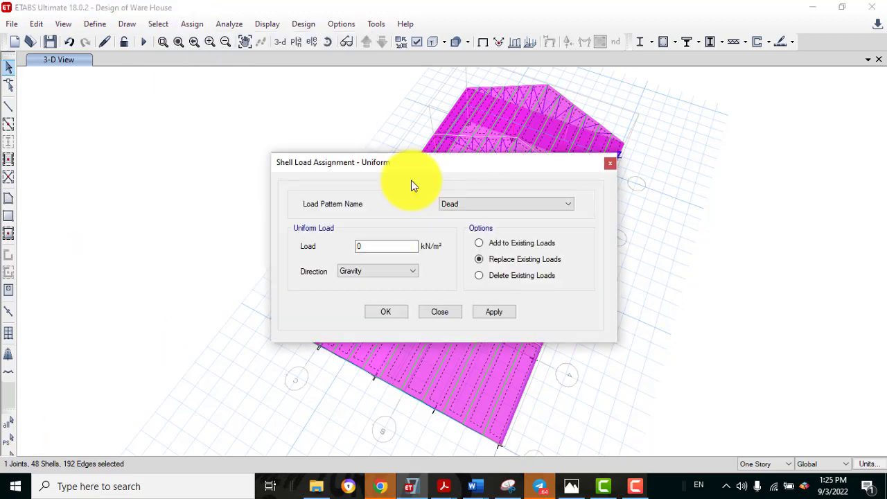
click(491, 204)
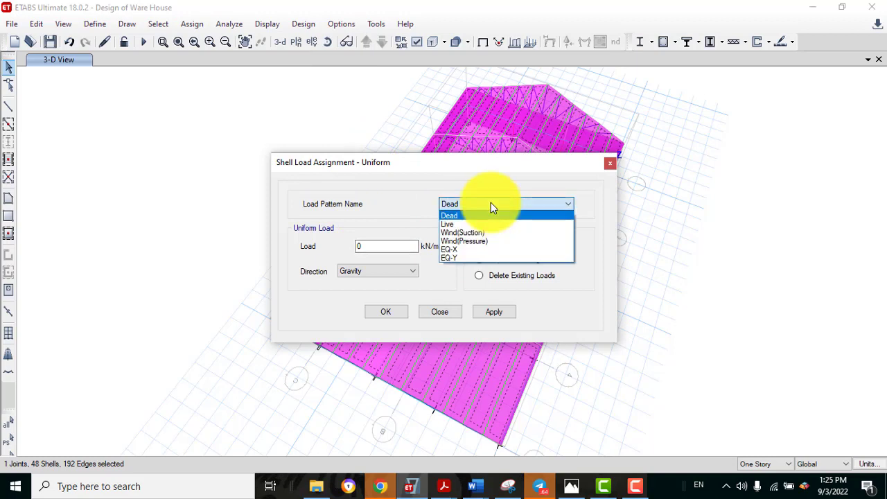
click(448, 224)
double_click(382, 243)
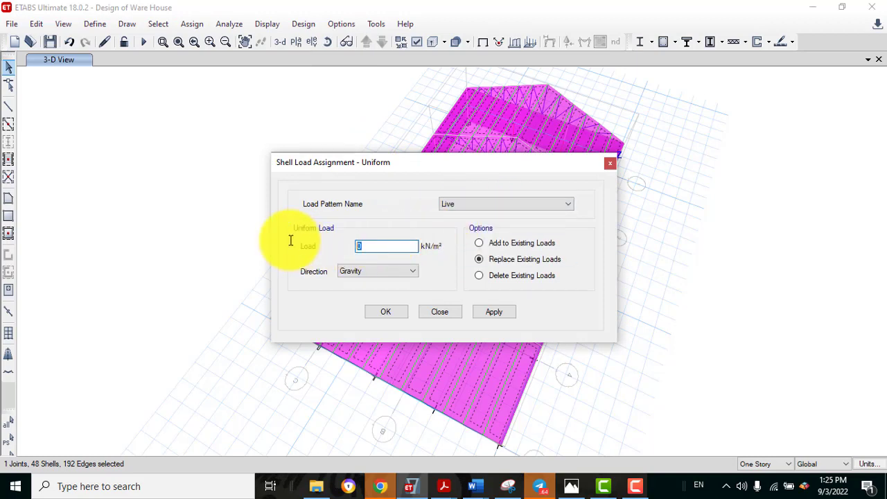
text(0.7)
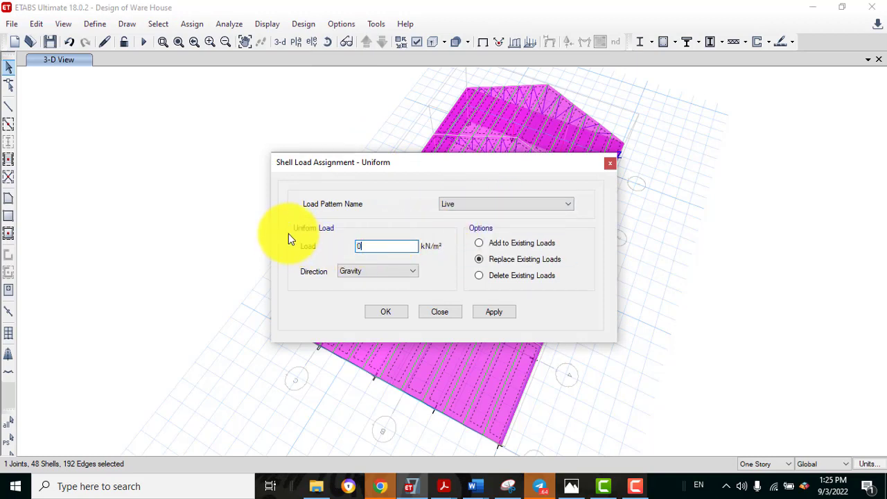
text(5)
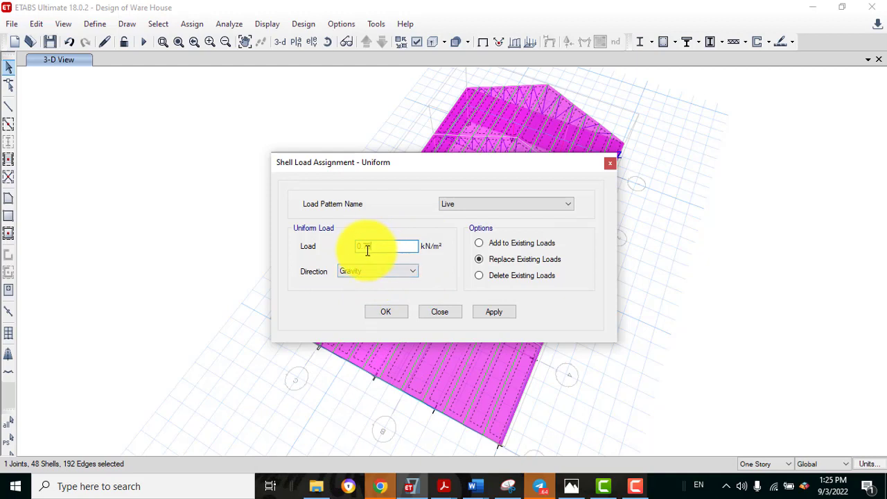
click(487, 311)
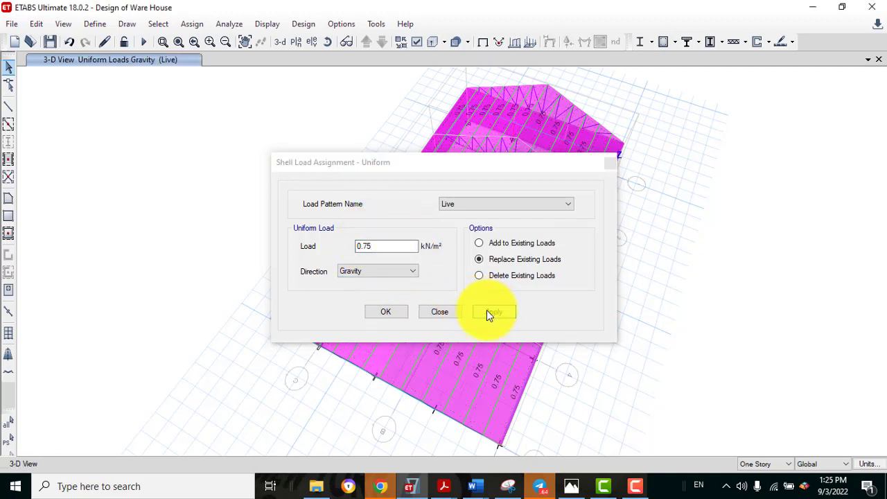
click(370, 312)
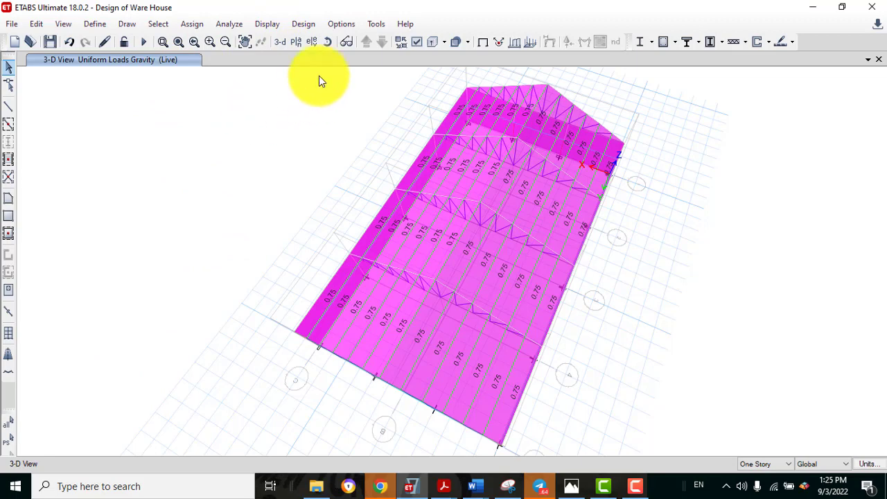
Step: Run the analysis of the warehouse model
click(328, 42)
drag(490, 358, 518, 324)
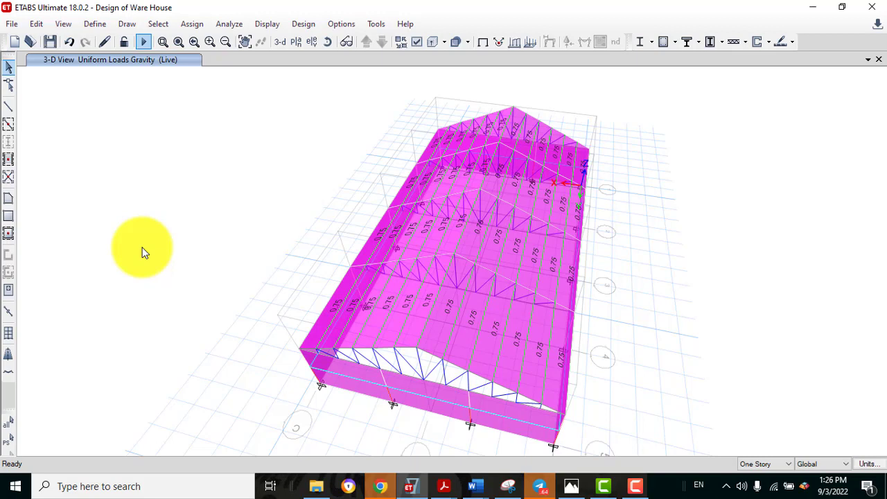
key(F5)
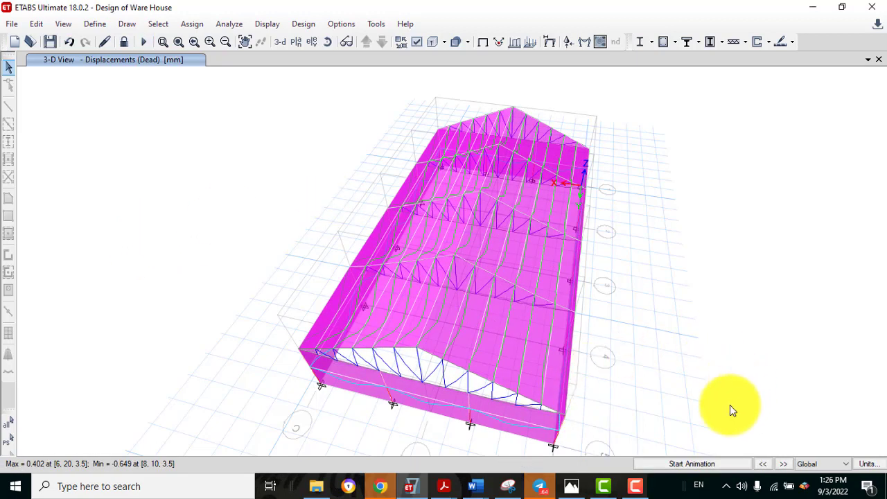
Step: Play and stop the deformed shape animation for the Dead load case
click(703, 464)
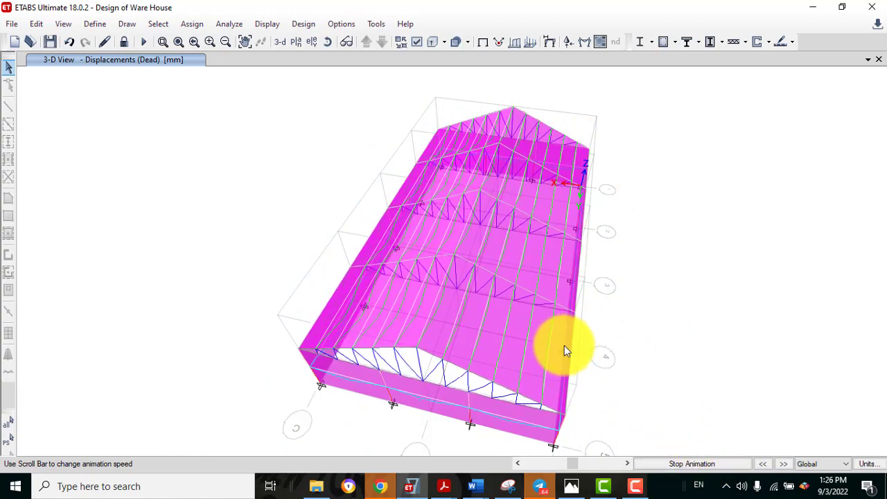
click(548, 46)
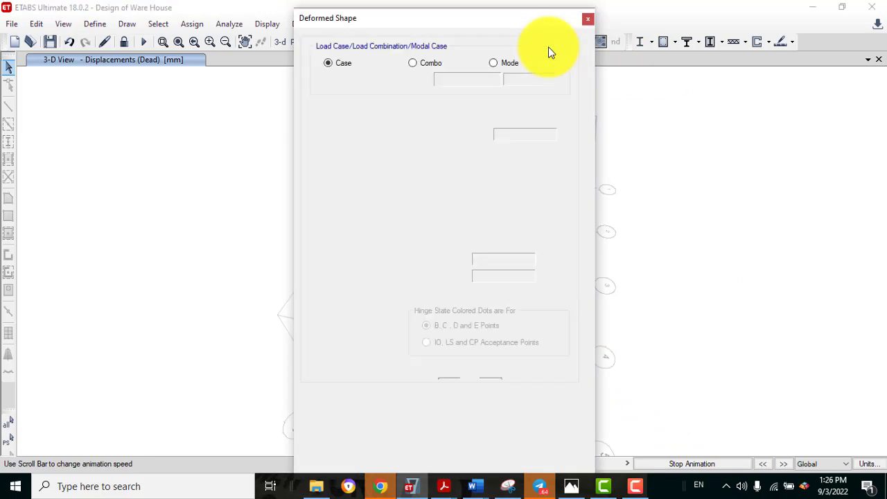
click(587, 20)
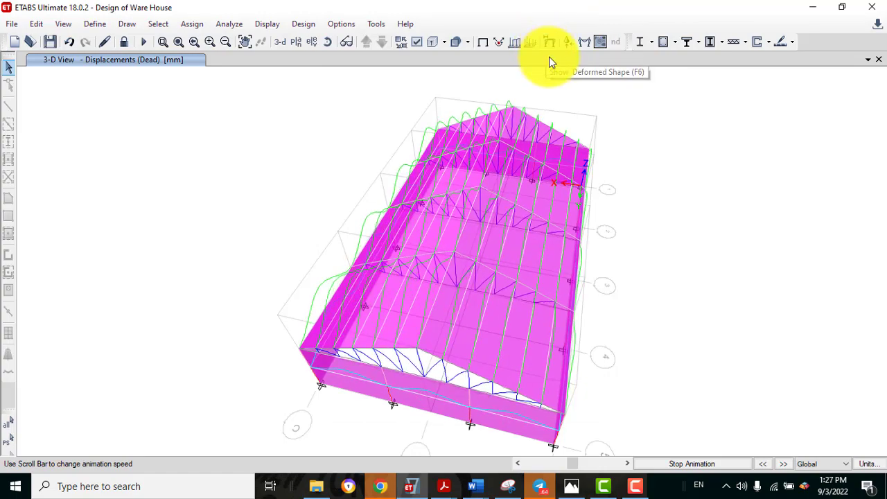
click(665, 463)
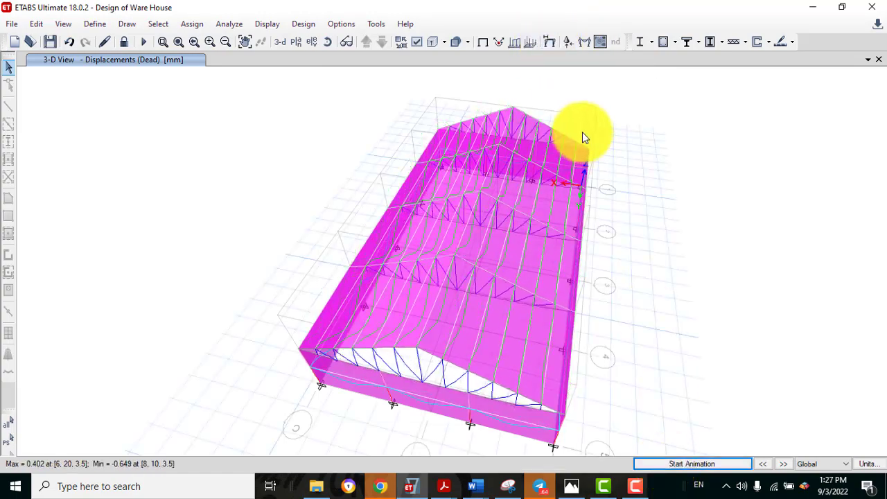
Step: Display the deformed shape for the Live load case with automatic scaling, and play and stop its animation
click(551, 43)
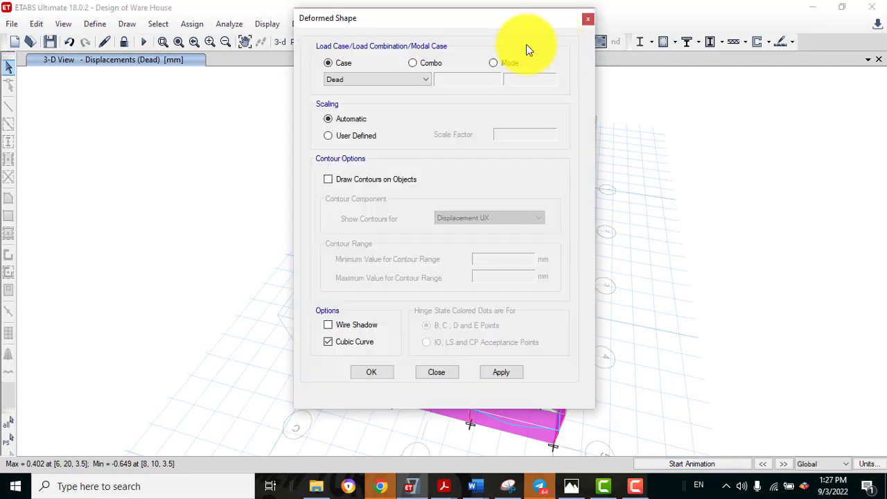
click(366, 80)
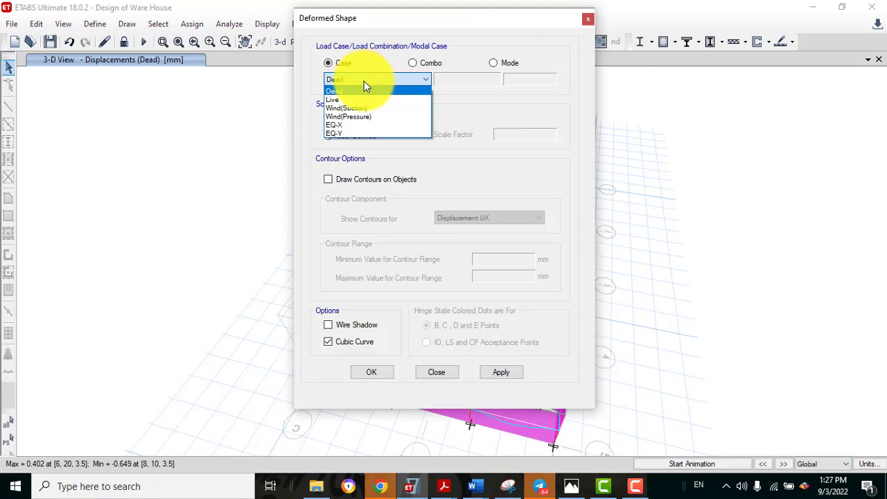
click(350, 97)
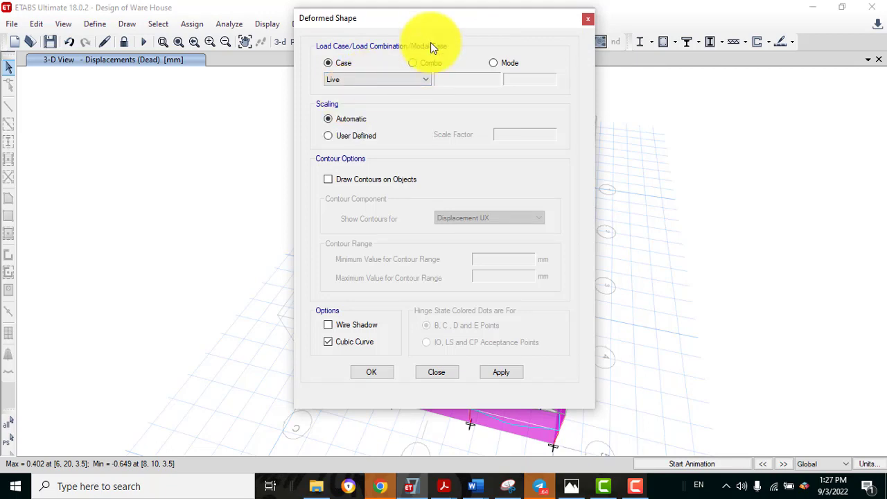
drag(438, 20, 201, 49)
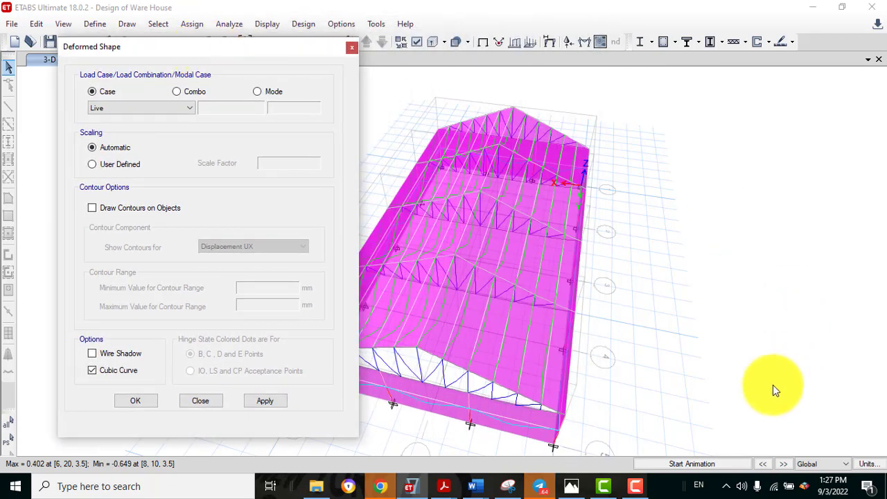
click(699, 461)
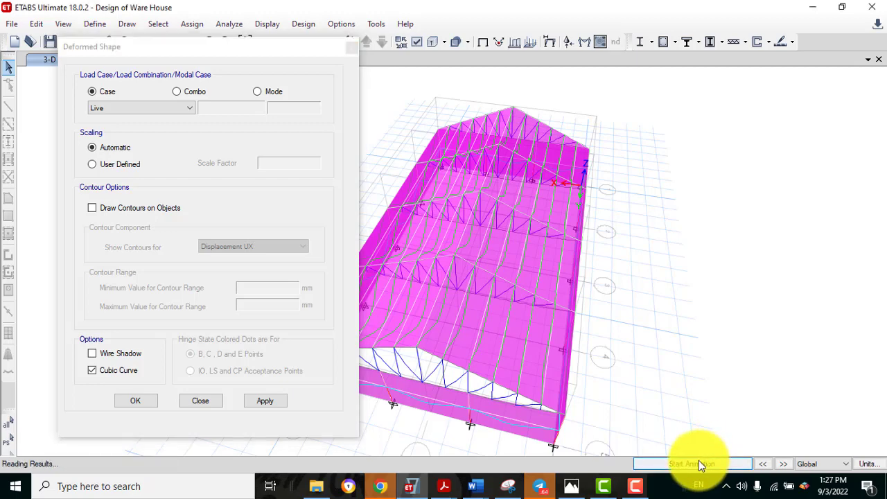
click(257, 400)
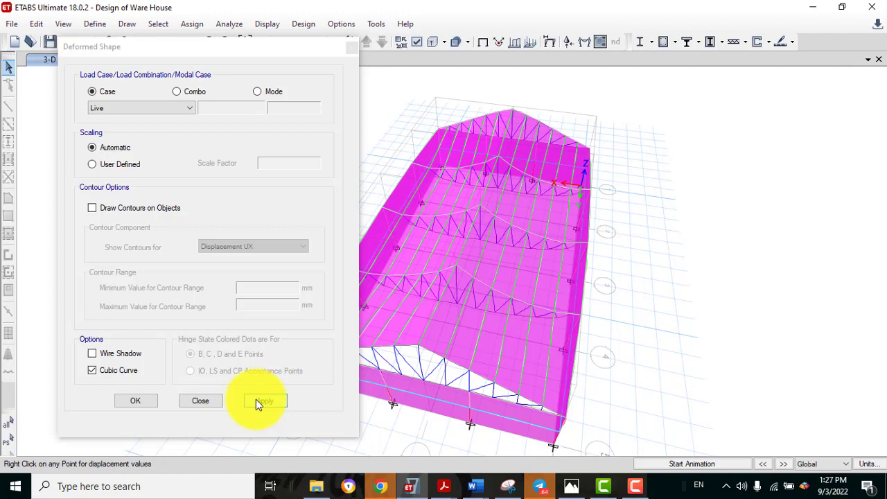
click(258, 402)
click(351, 48)
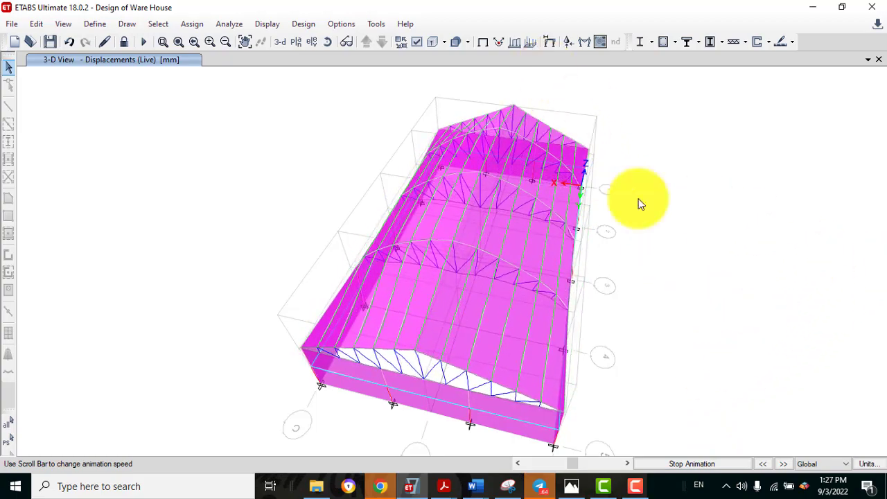
click(691, 463)
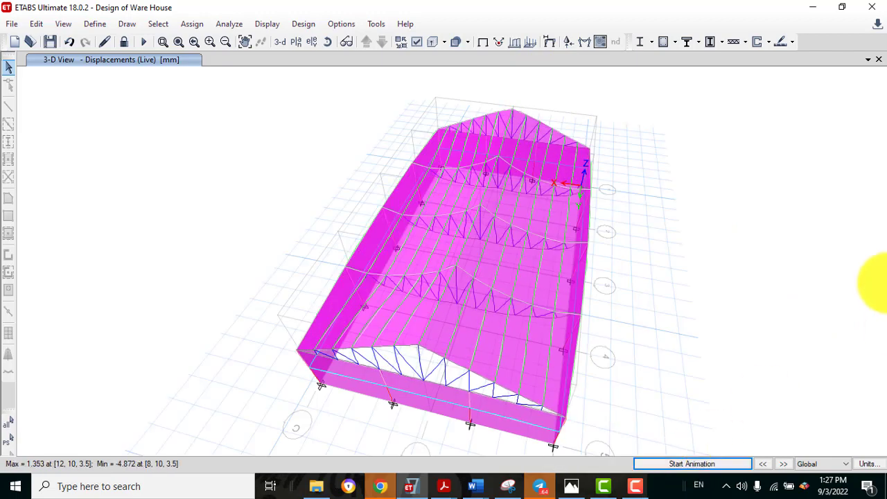
Step: Display the deformed shape for the Wind(Suction) load case, and play and stop its animation
click(543, 44)
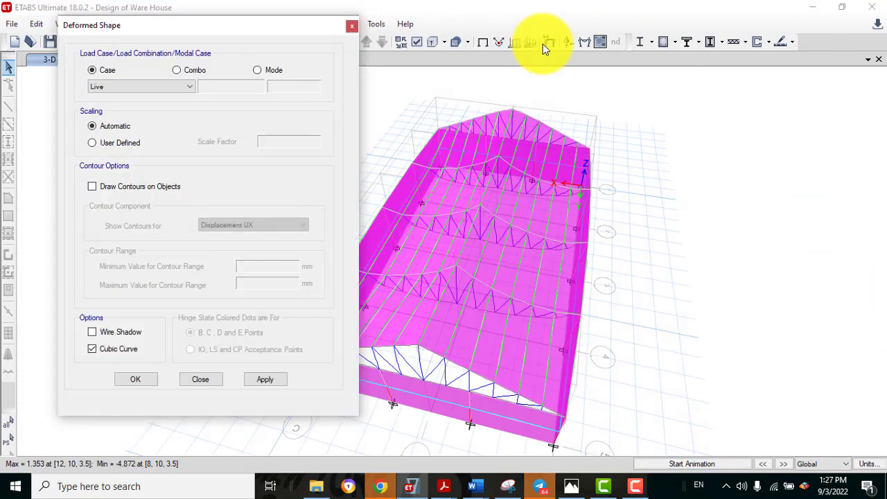
click(171, 90)
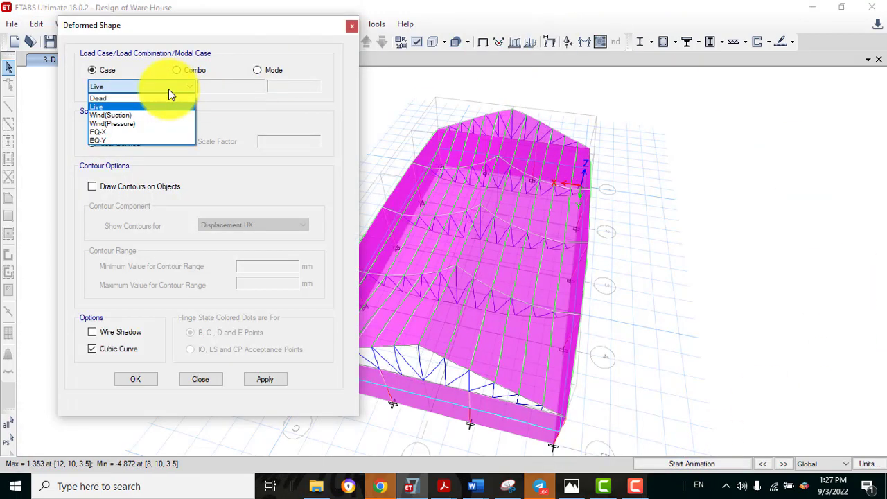
click(121, 118)
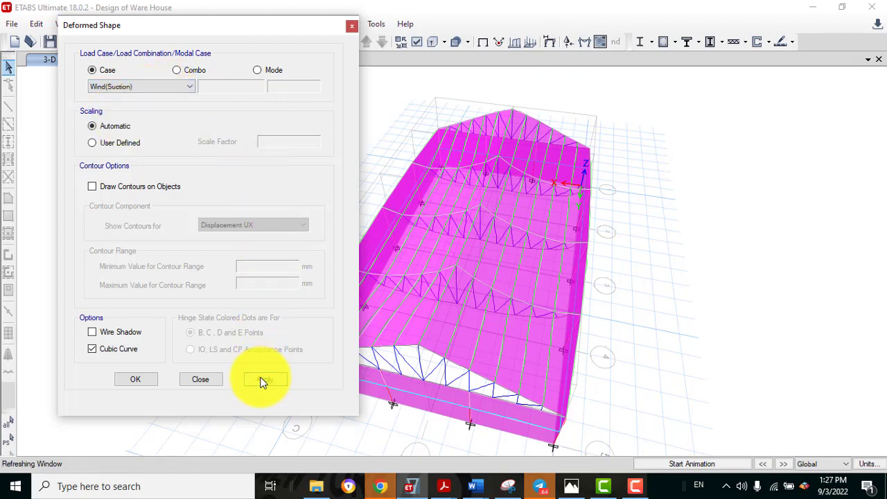
click(214, 379)
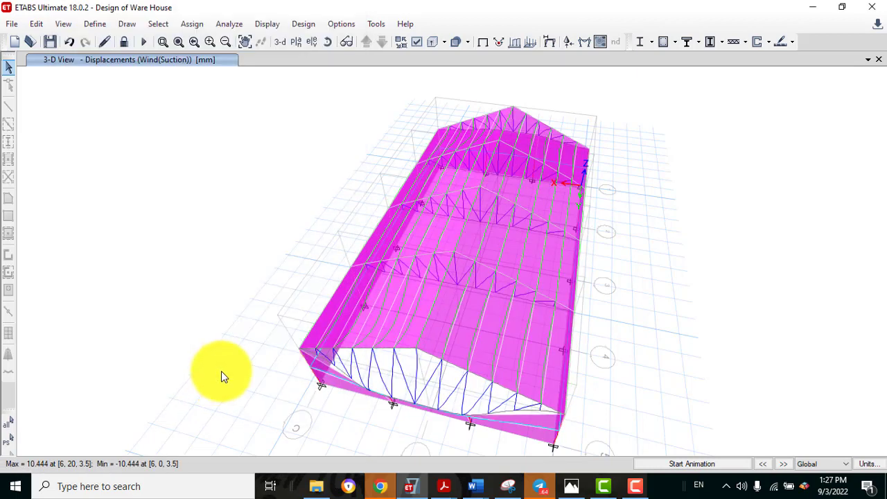
click(660, 469)
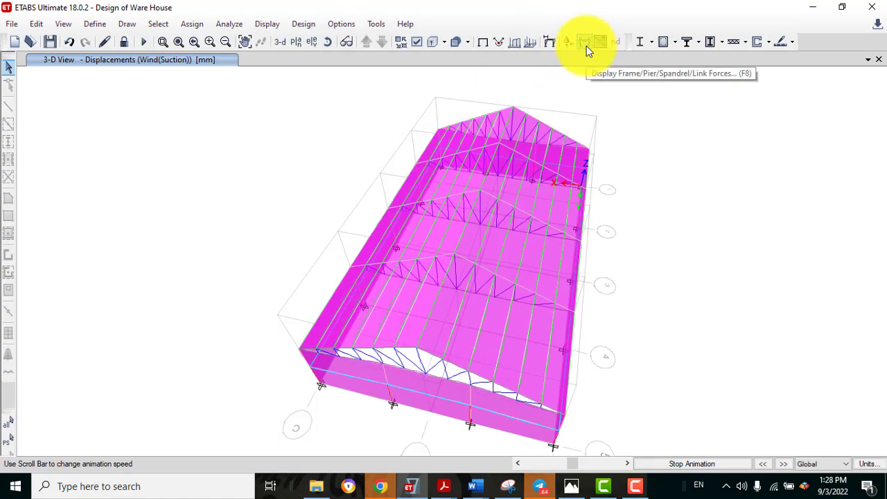
click(656, 468)
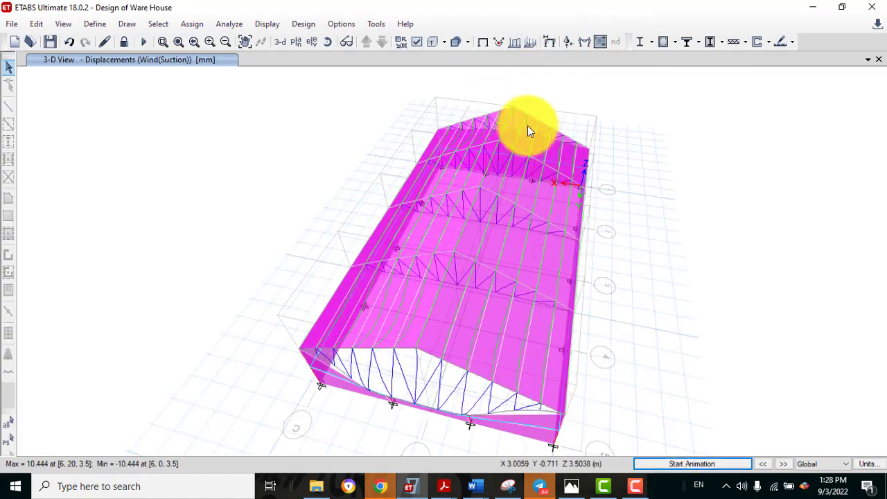
Step: Display the deformed shape for the Wind(Pressure) load case, and play and stop its animation
click(551, 40)
click(116, 86)
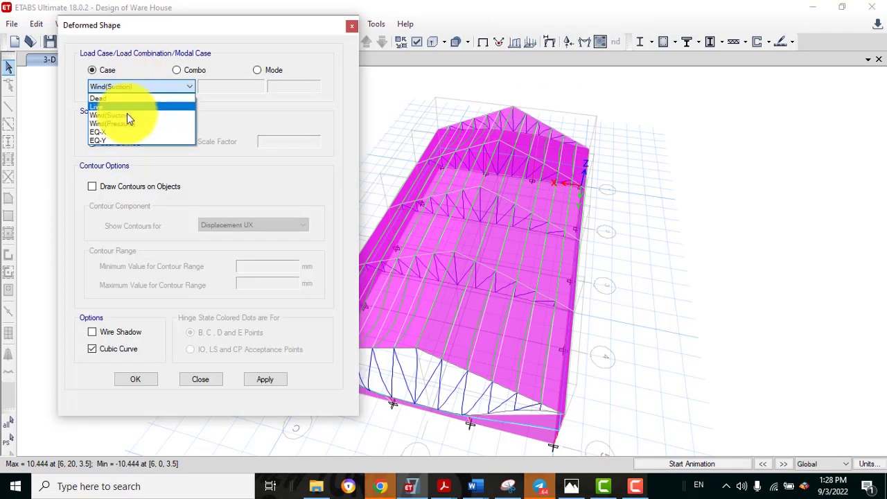
click(125, 125)
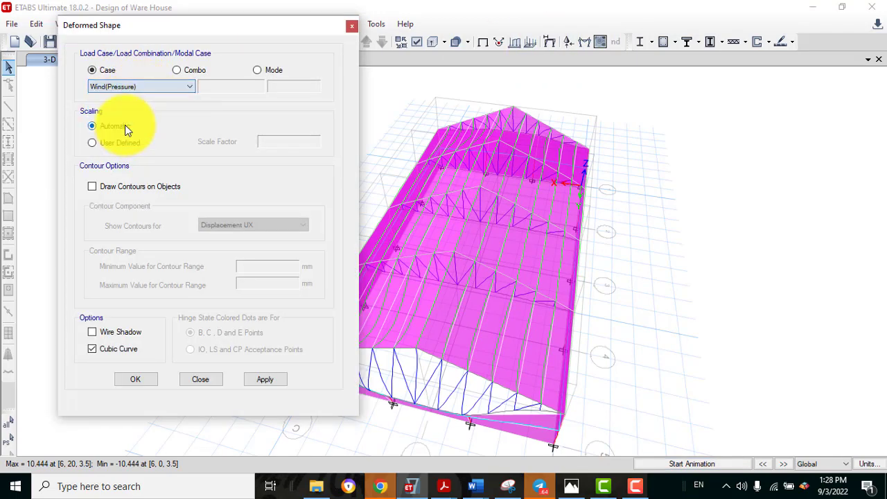
click(265, 379)
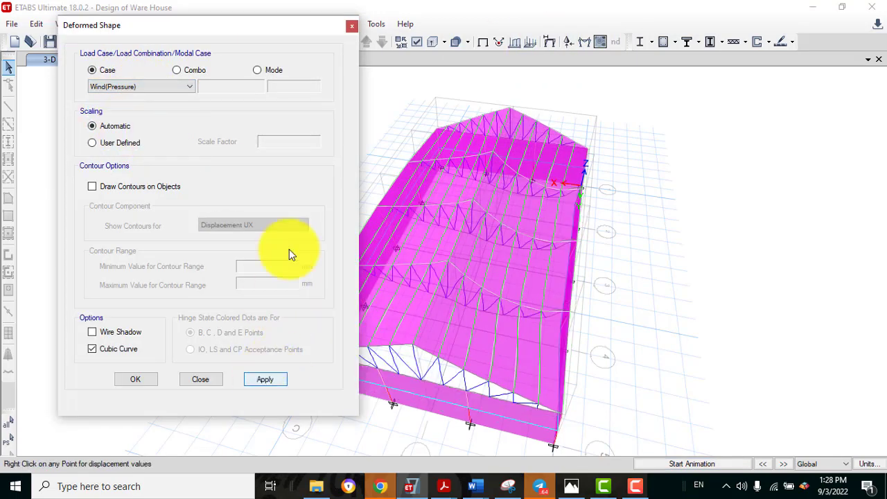
click(694, 462)
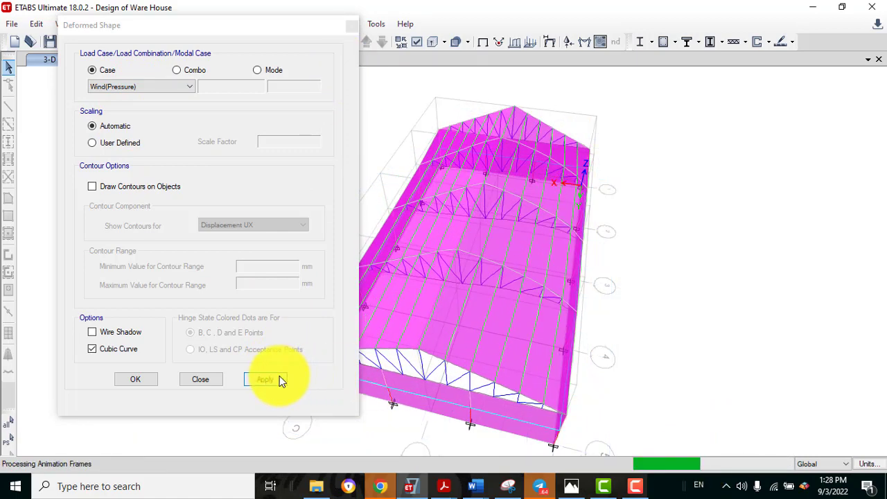
click(217, 383)
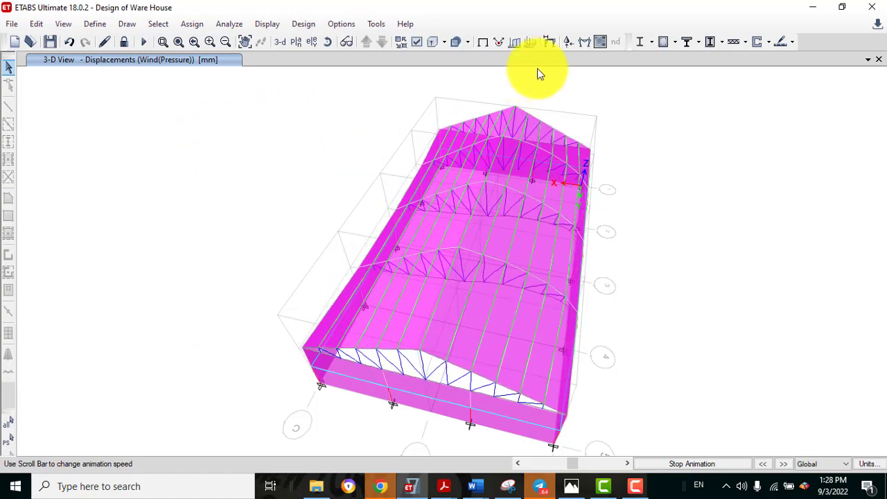
click(659, 463)
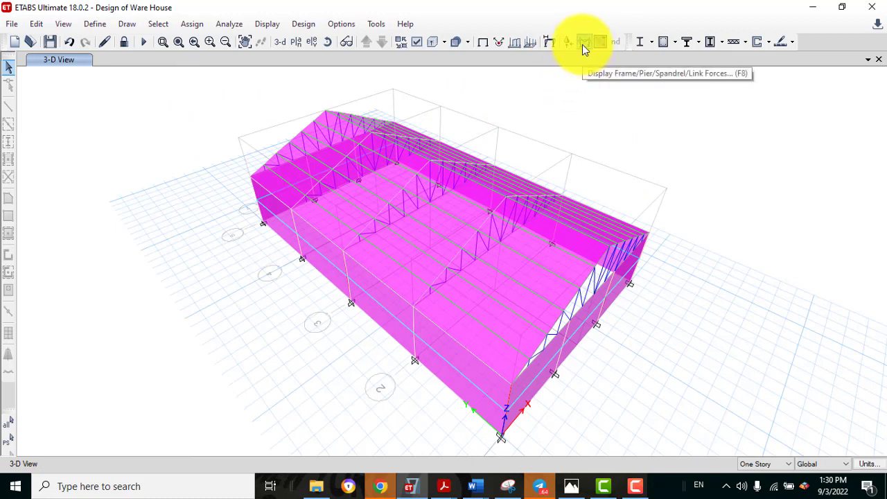
Step: Display the axial force diagram of the frames for the Live load case and inspect values along the truss members
click(583, 43)
drag(582, 108, 753, 86)
click(727, 148)
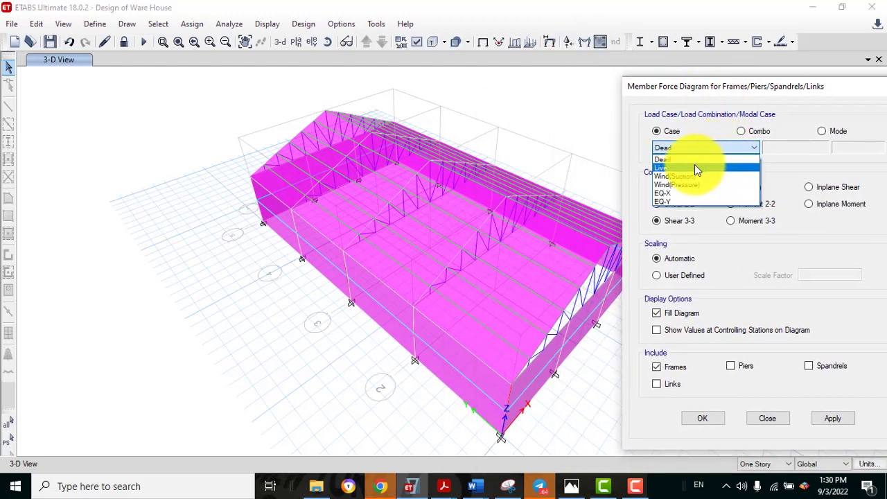
click(695, 166)
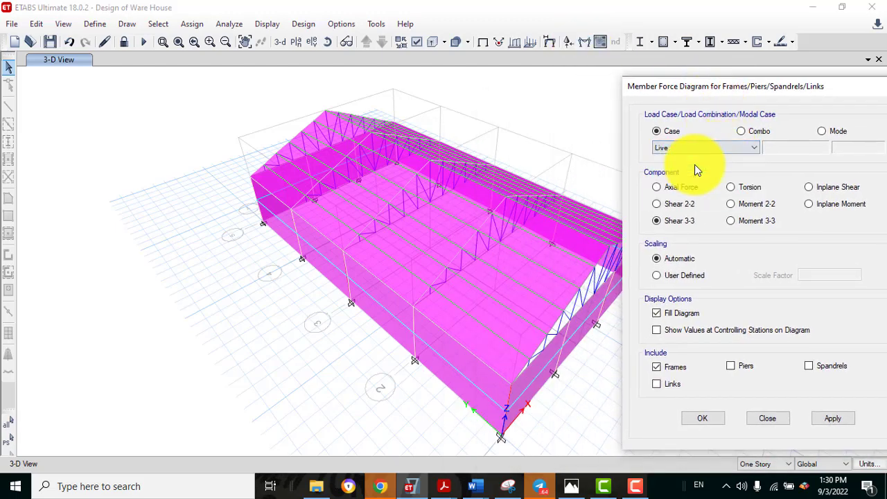
click(668, 188)
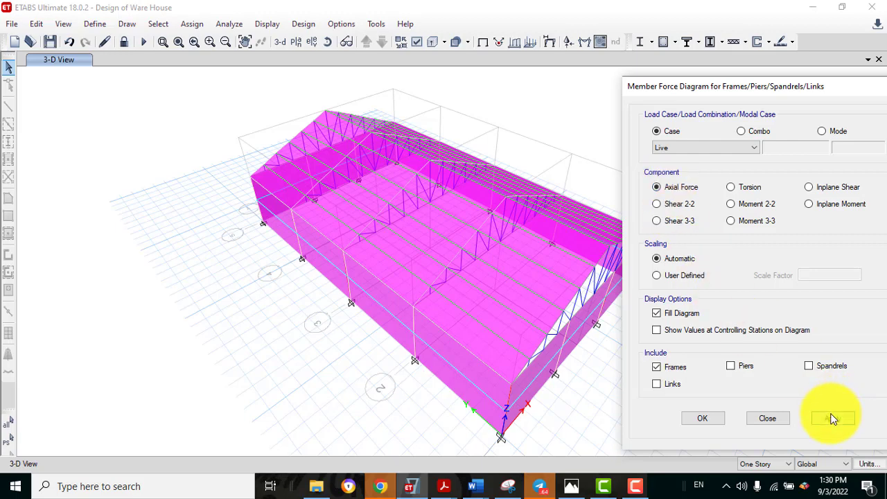
click(834, 418)
mouse_move(529, 232)
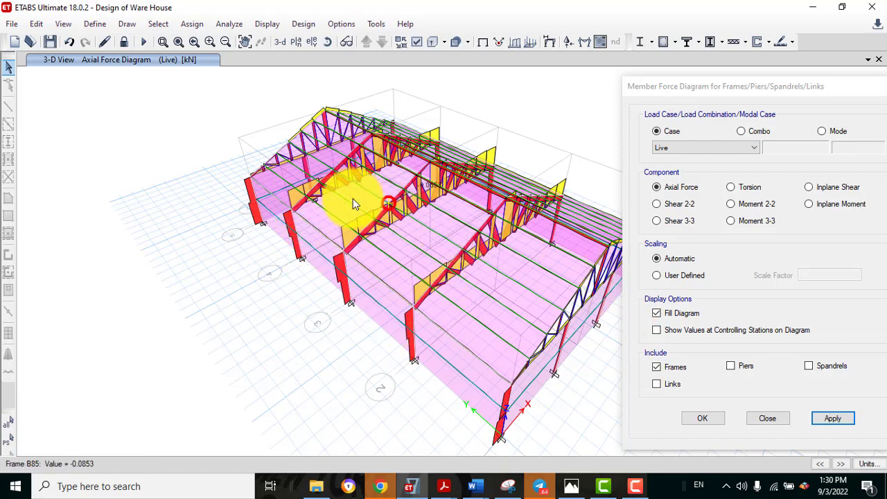
mouse_move(537, 237)
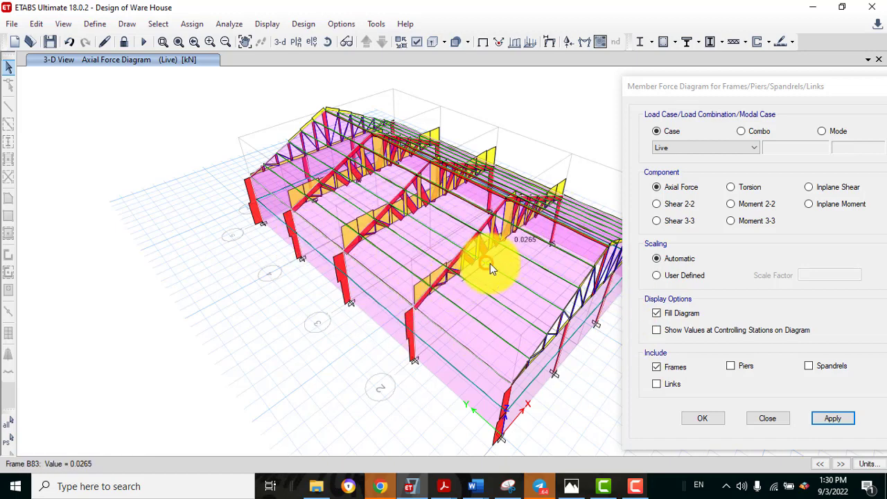
mouse_move(455, 258)
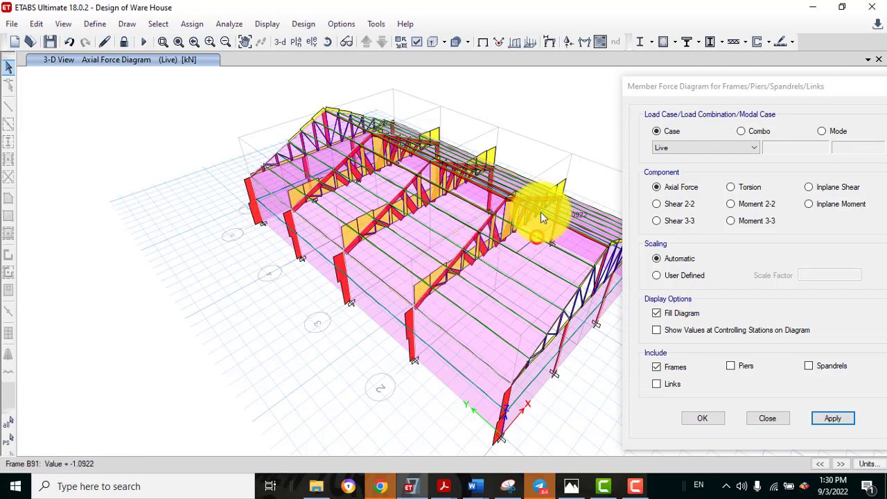
mouse_move(511, 220)
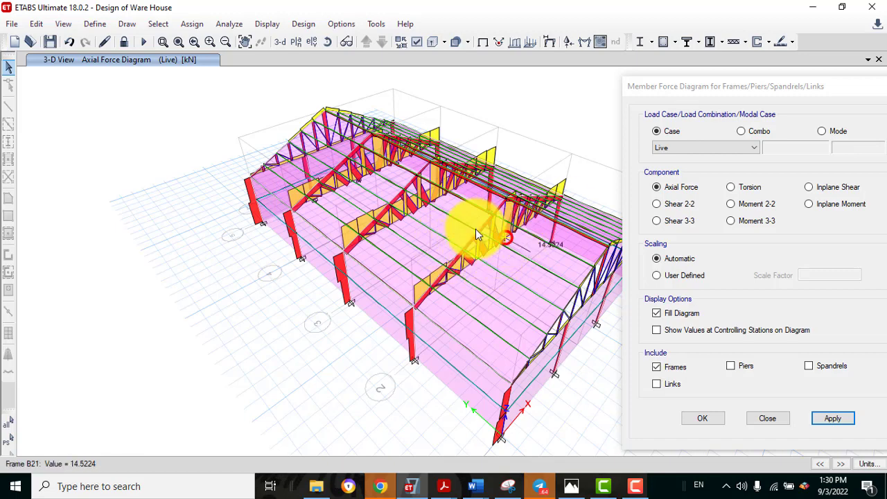
mouse_move(402, 214)
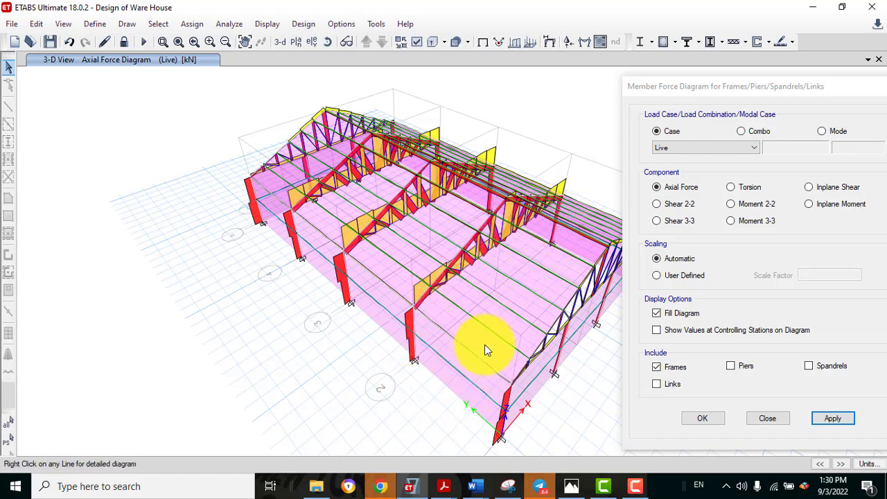
Step: Display the axial force diagram of the frames for the Wind(Suction) load case
click(729, 149)
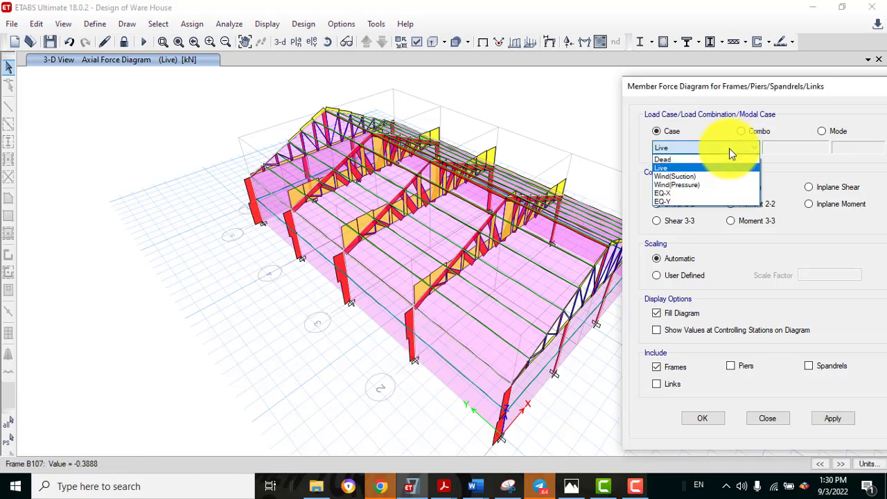
click(695, 177)
click(835, 415)
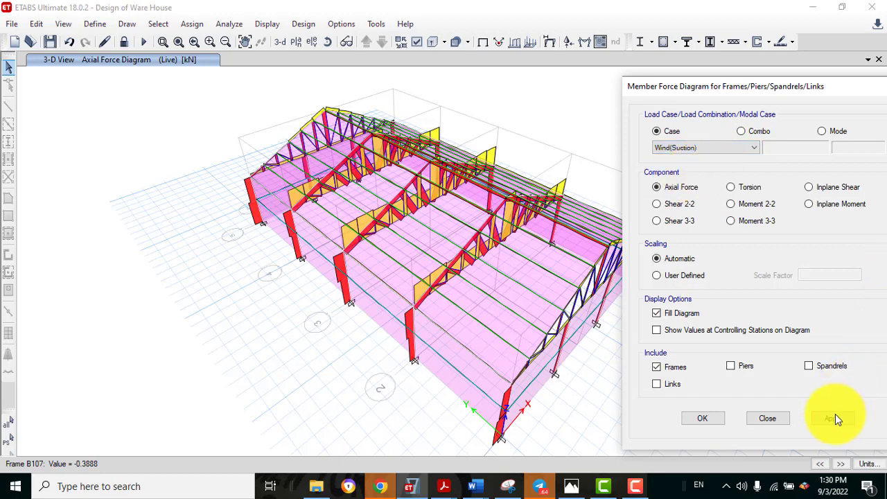
drag(666, 85, 754, 101)
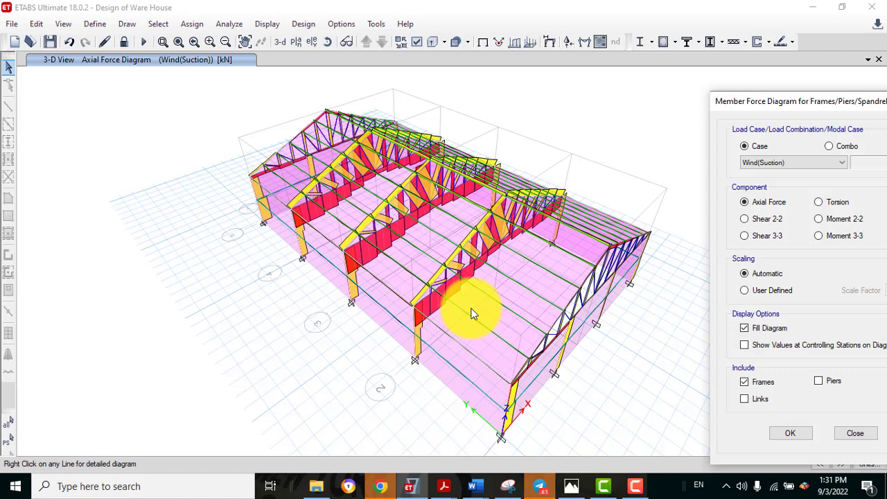
Step: Display the Moment 3-3 diagram of the frames for the Wind(Suction) load case
click(826, 237)
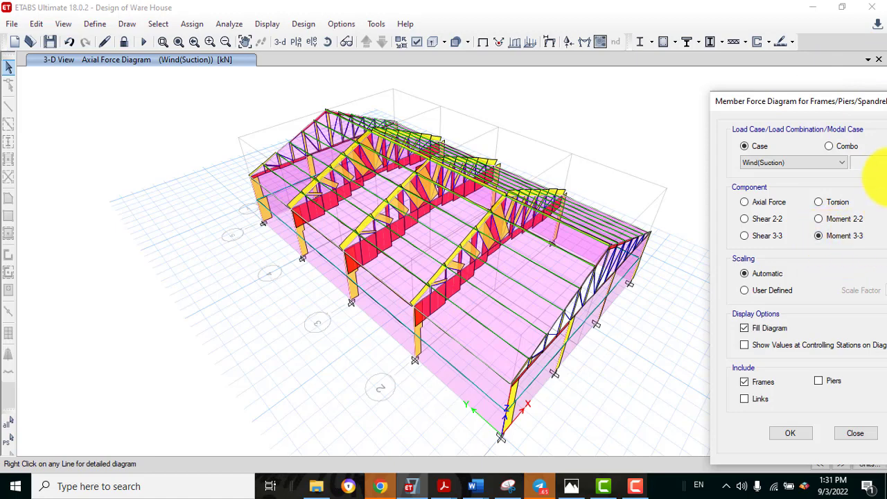
click(811, 162)
click(812, 162)
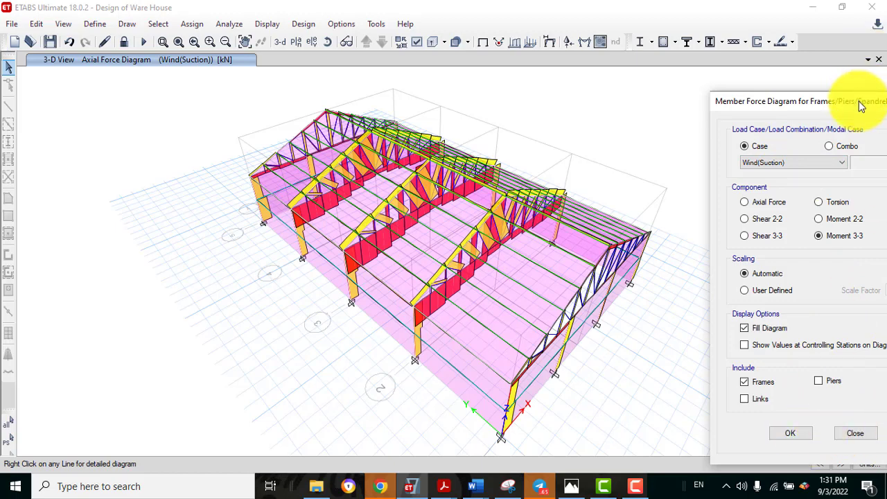
drag(859, 105, 757, 107)
click(818, 436)
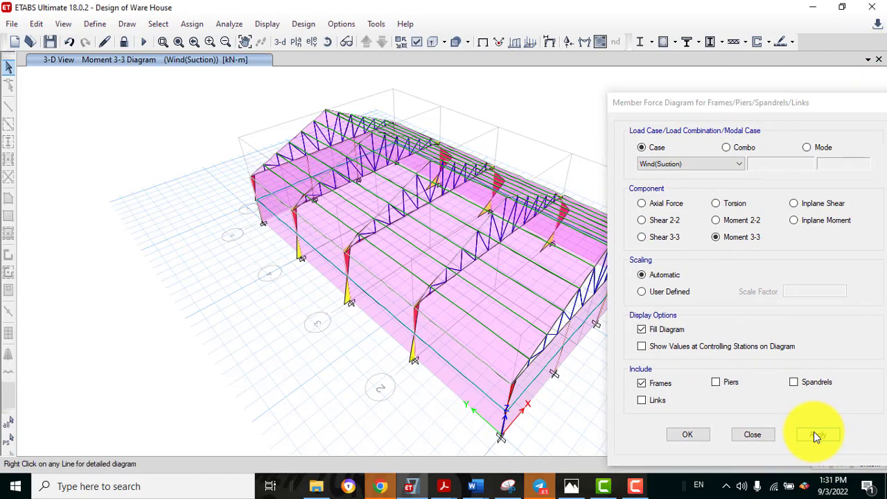
drag(708, 101, 772, 97)
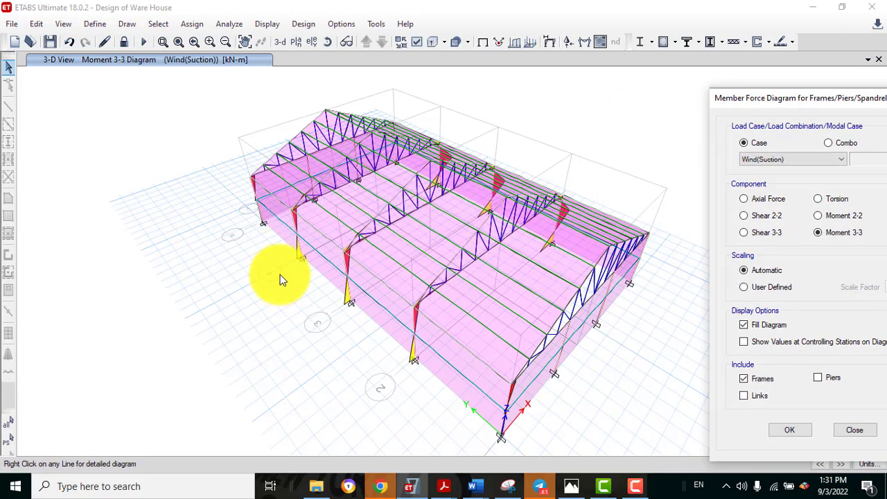
Step: Display the Moment 3-3 diagram of the frames for the Live load case and inspect member values in the 3-D view
click(787, 160)
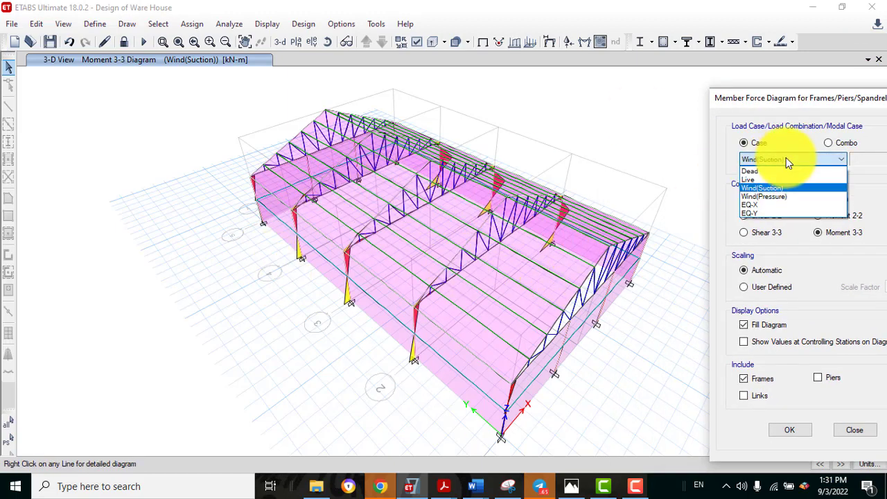
click(754, 178)
drag(765, 95, 652, 90)
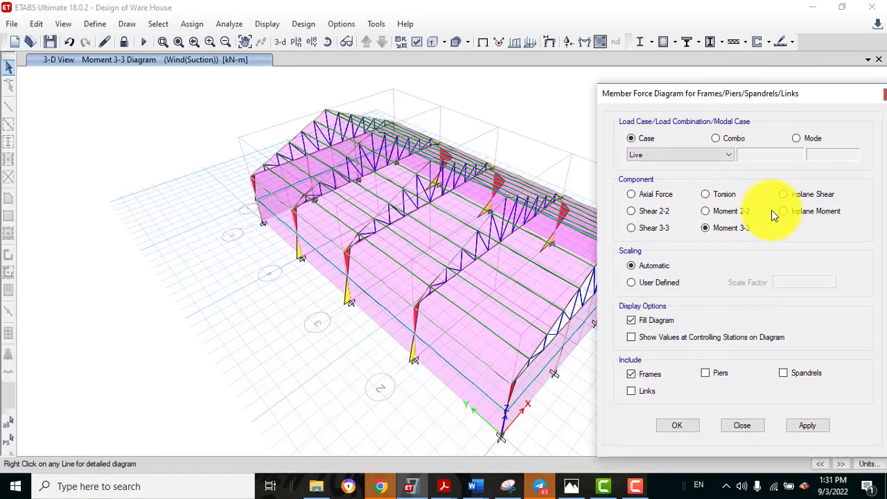
click(803, 424)
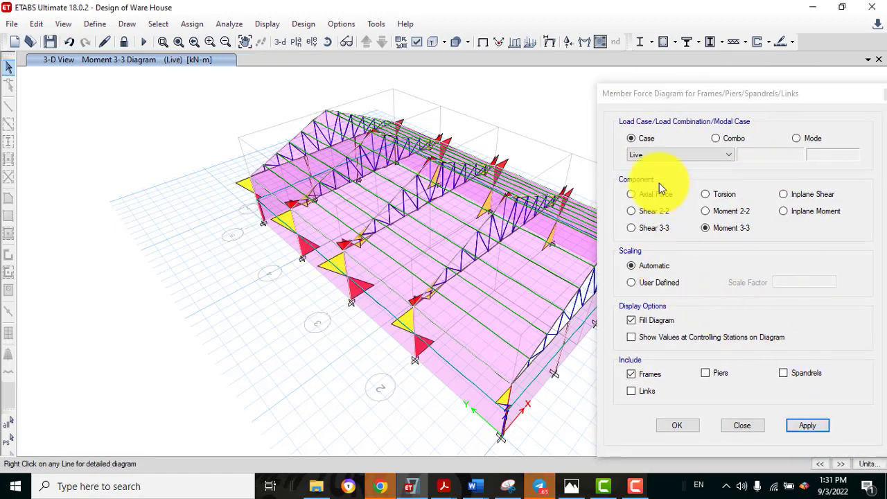
drag(643, 93, 724, 90)
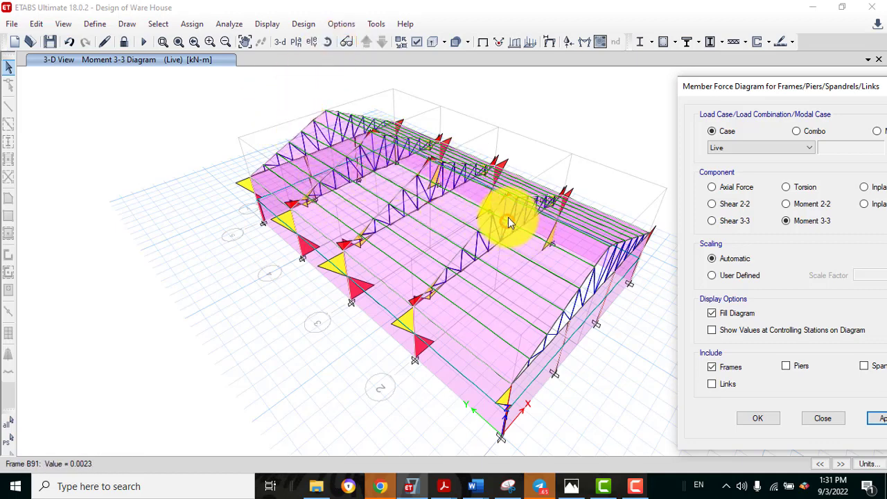
mouse_move(409, 347)
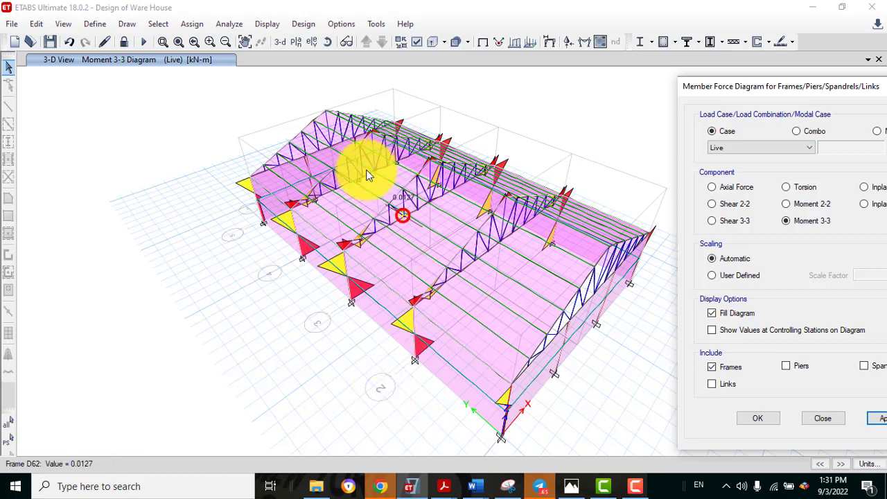
Step: Switch to the elevation view at grid line 2 and examine the Live Moment 3-3 values along the truss members
click(315, 43)
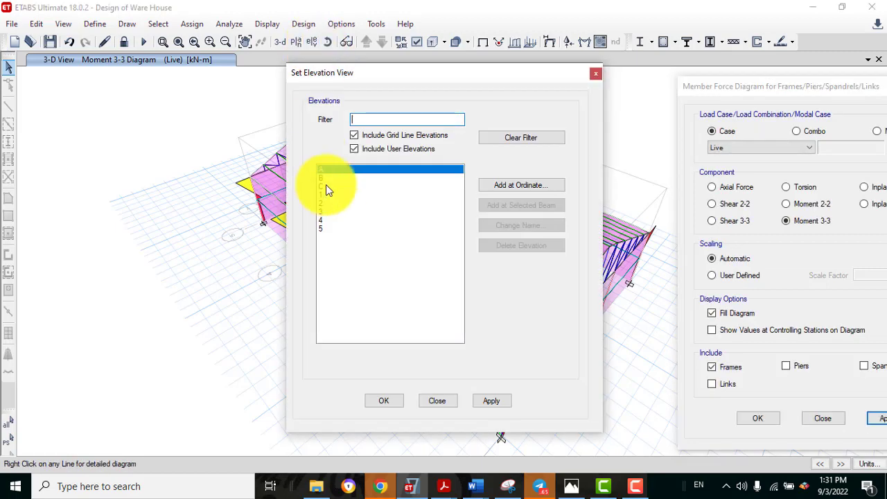
click(323, 203)
click(383, 401)
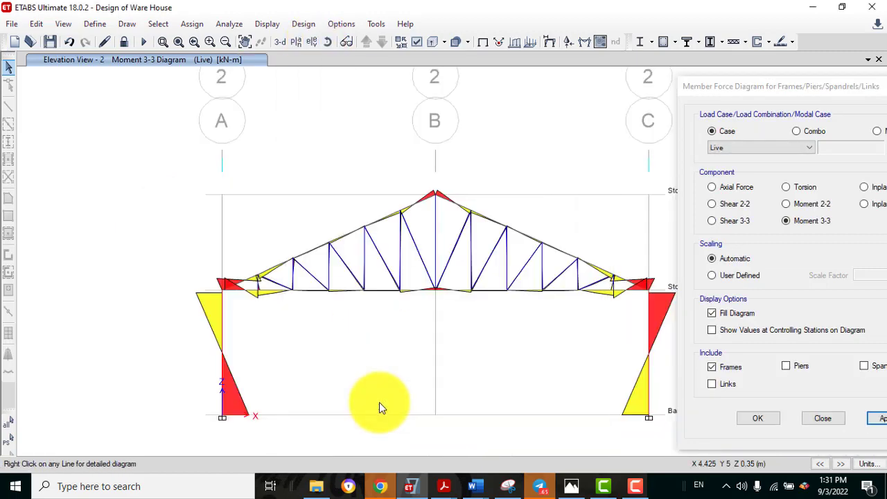
mouse_move(359, 302)
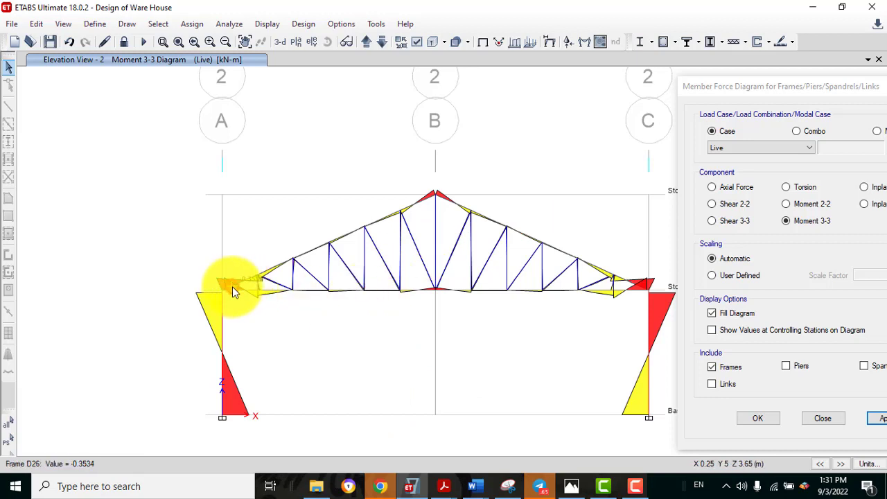
mouse_move(409, 212)
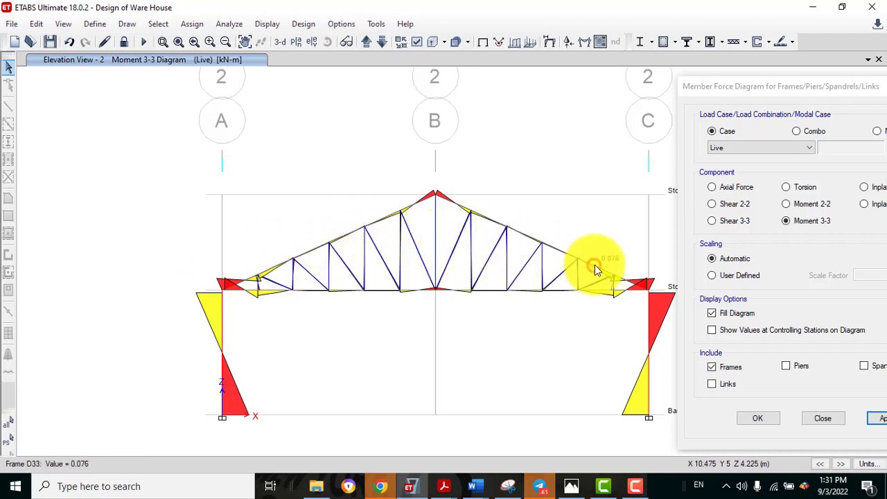
drag(728, 93, 506, 100)
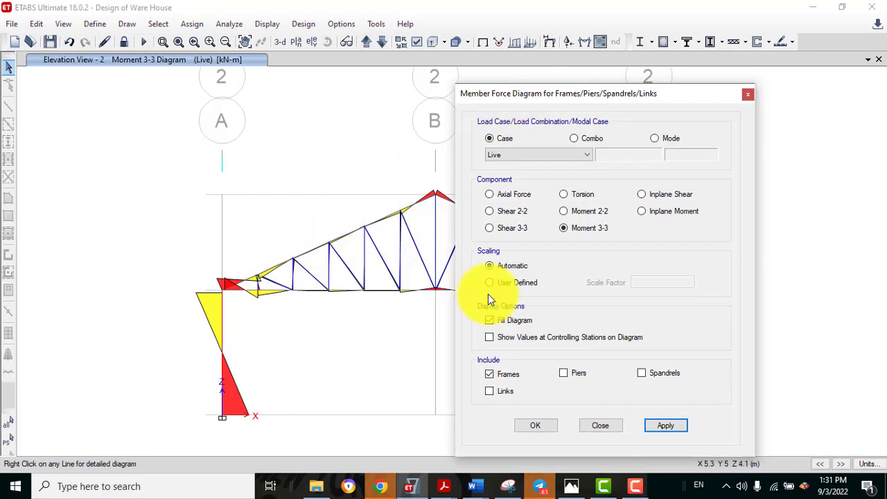
Step: Close the member force diagram settings and unlock the model, deleting the analysis results
click(587, 429)
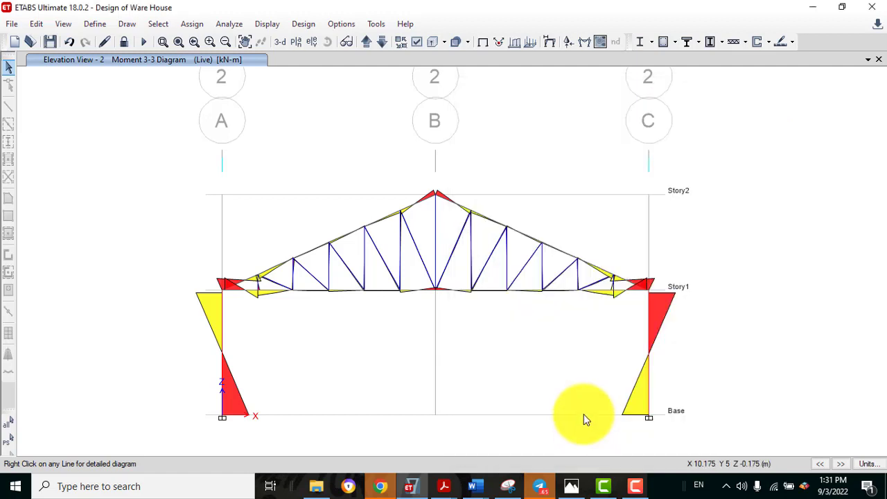
click(126, 41)
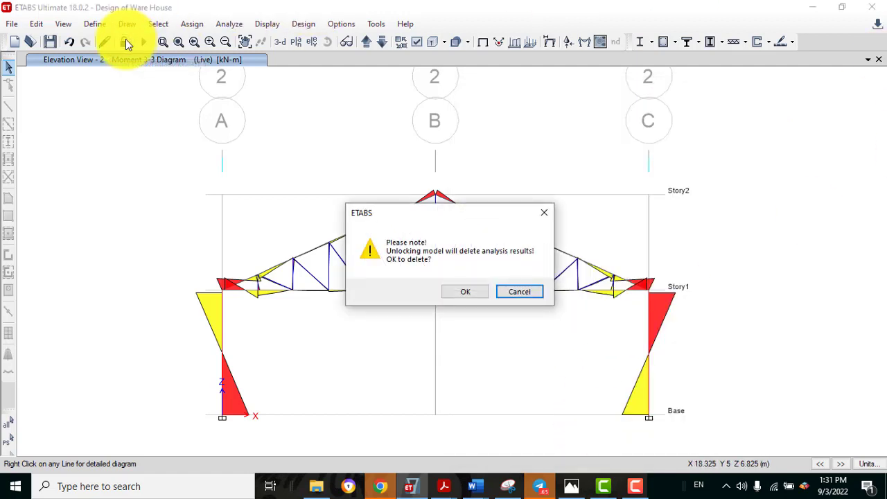
click(451, 291)
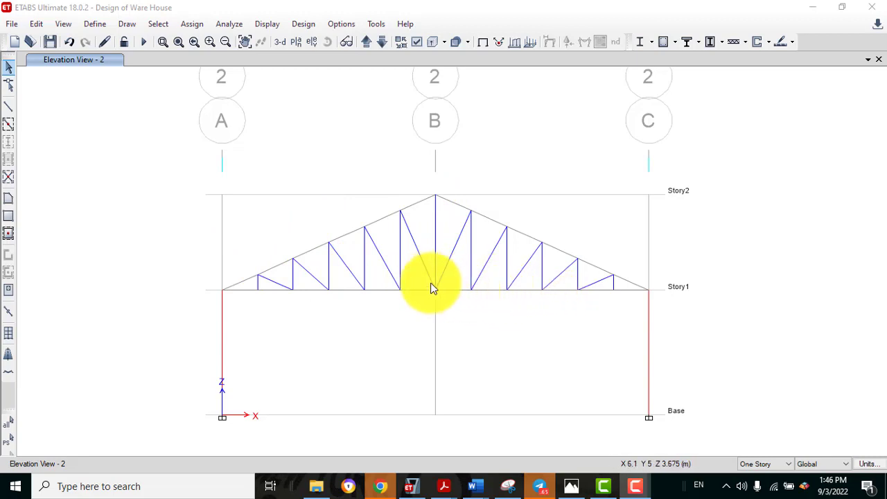
click(400, 291)
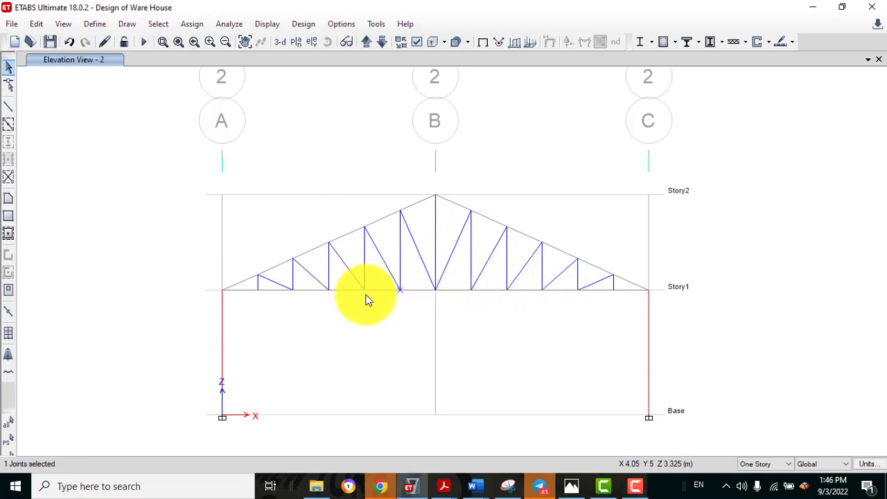
click(366, 289)
click(364, 229)
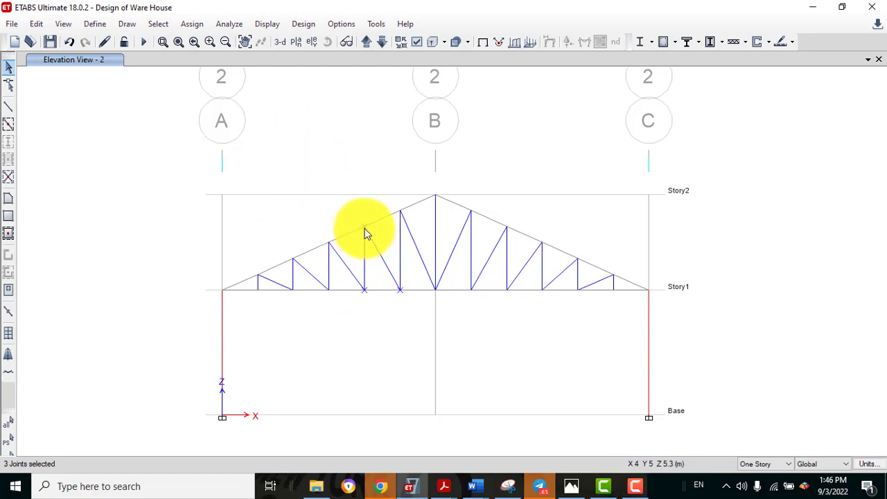
click(400, 290)
click(365, 290)
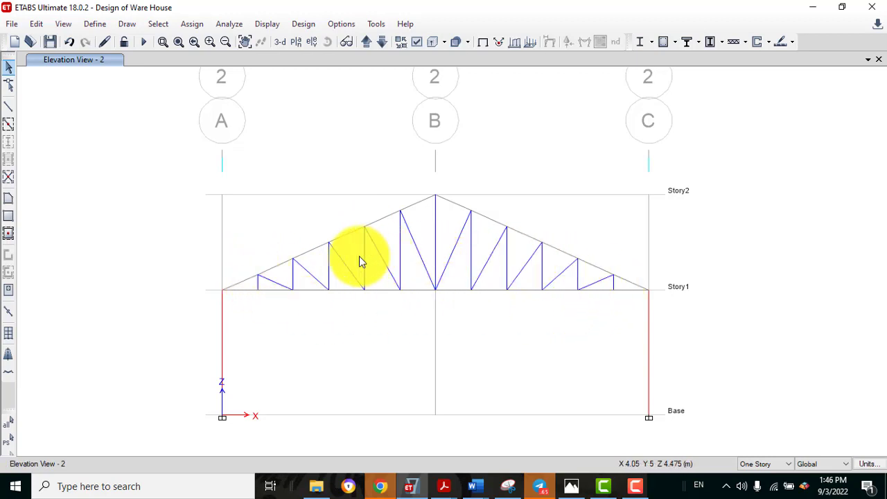
Step: Select all frames assigned the Vert$Diag Members section property
click(150, 23)
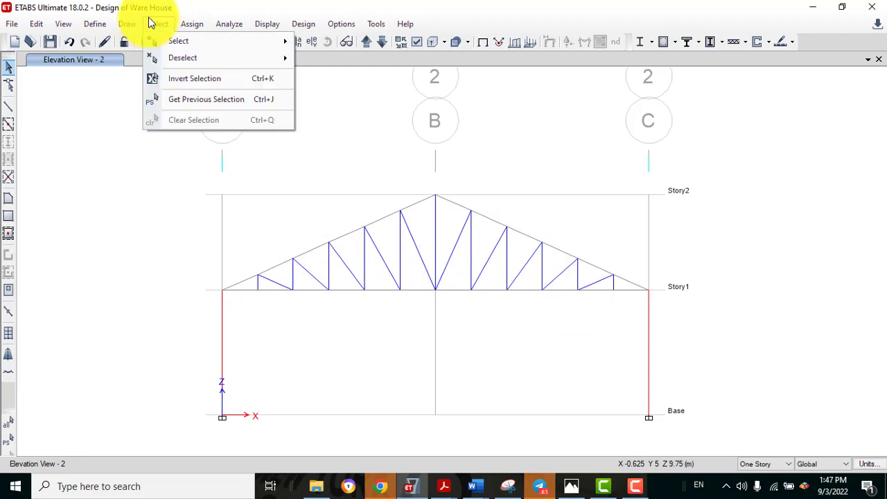
mouse_move(165, 38)
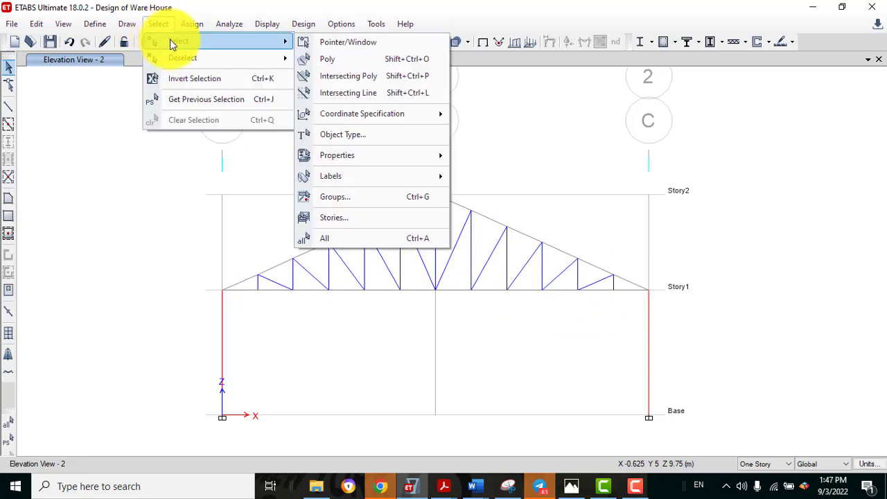
mouse_move(351, 156)
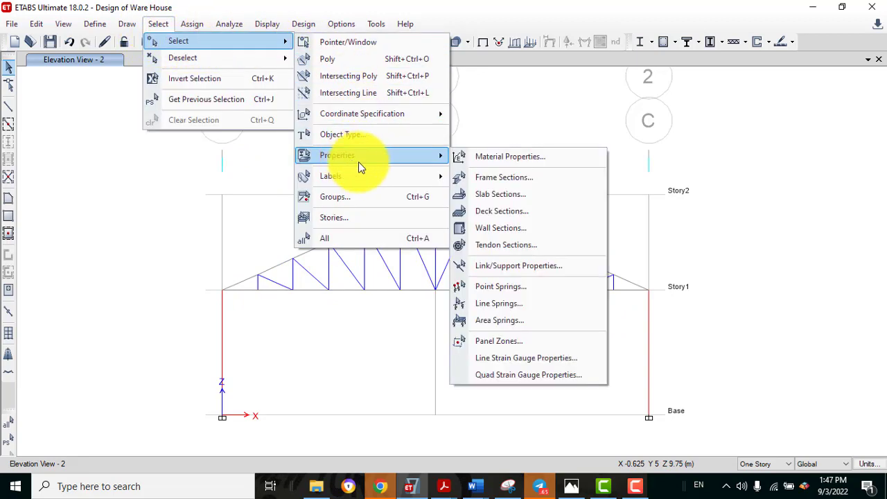
click(489, 175)
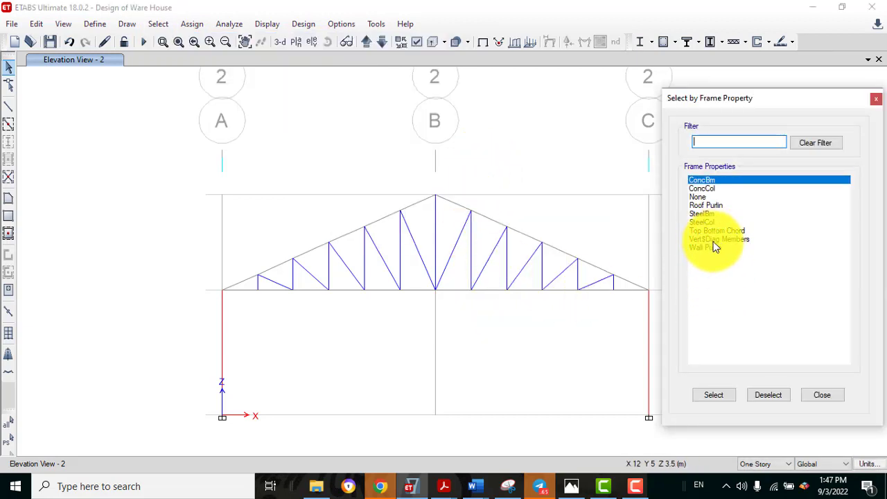
click(726, 397)
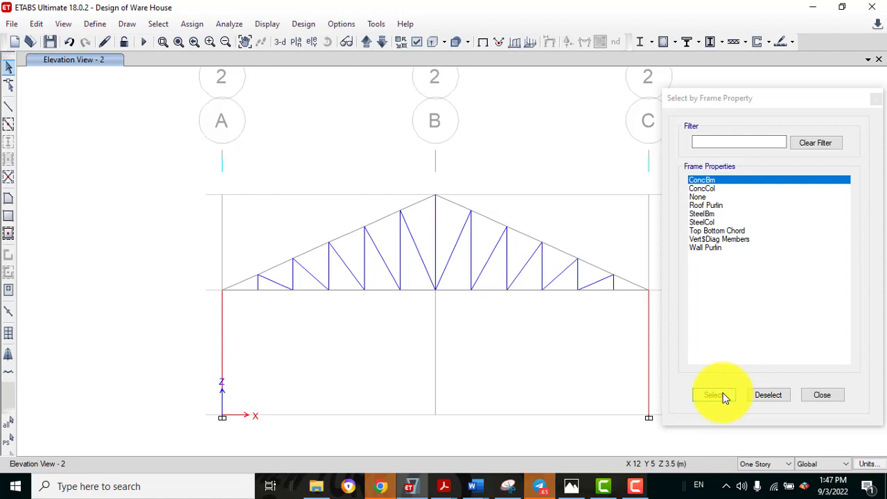
click(725, 240)
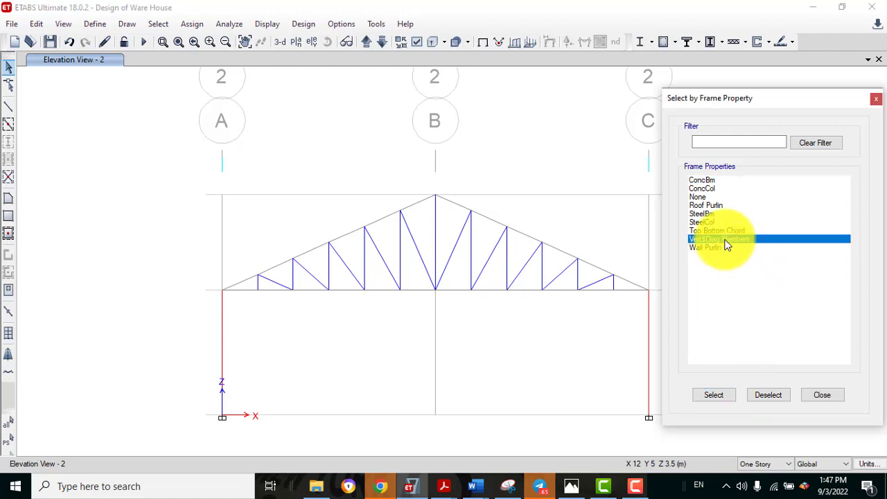
click(713, 400)
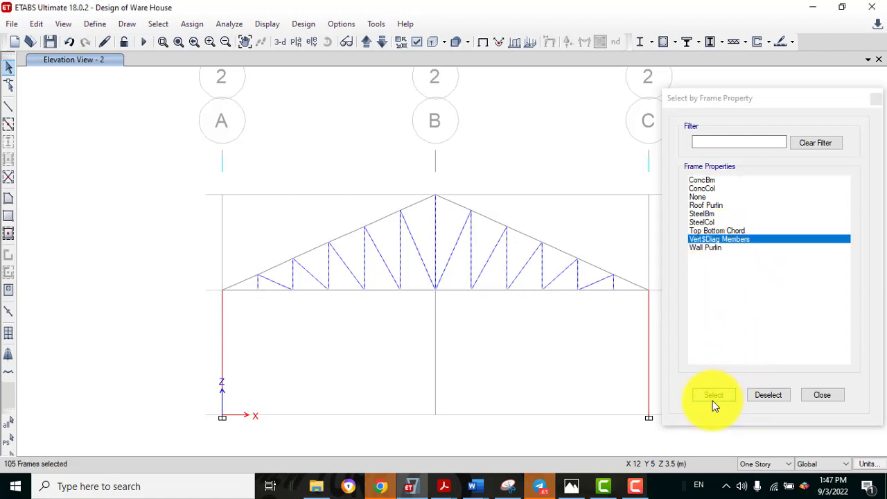
drag(774, 103, 812, 142)
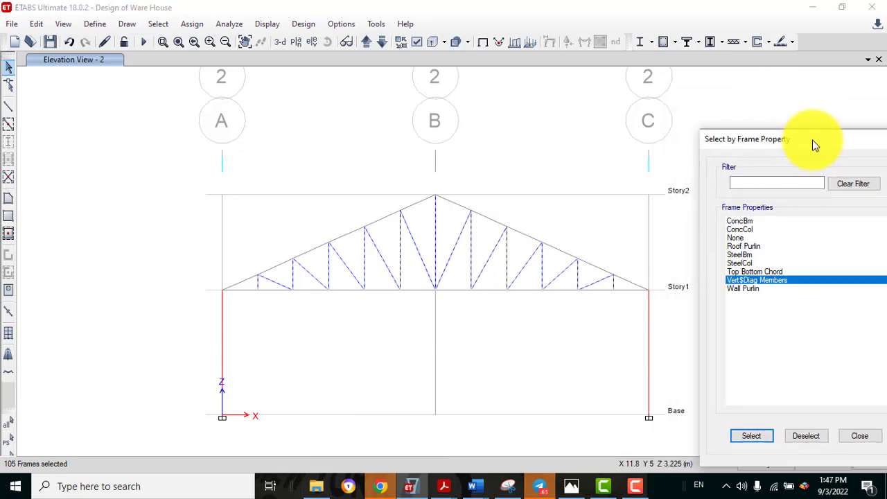
Step: In the 3-D view, release torsion at the start and Moment 22 and Moment 33 at both ends of the selected truss frames, with zero fixity springs
click(278, 43)
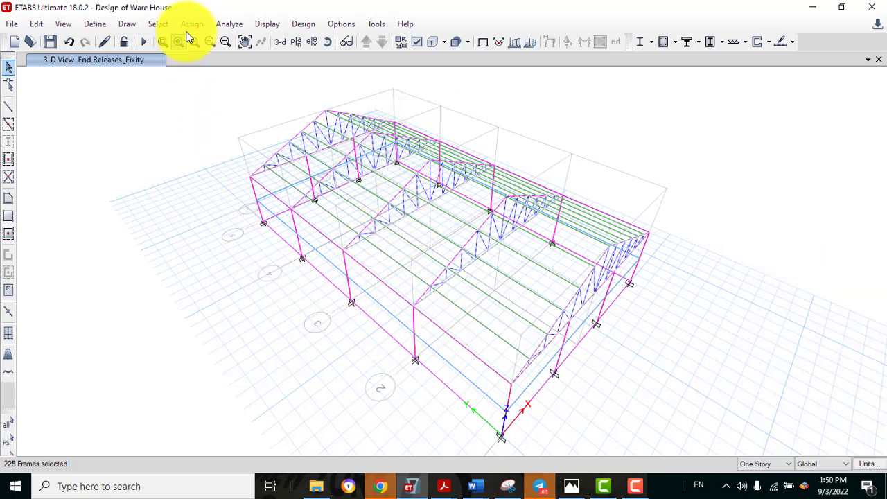
click(187, 25)
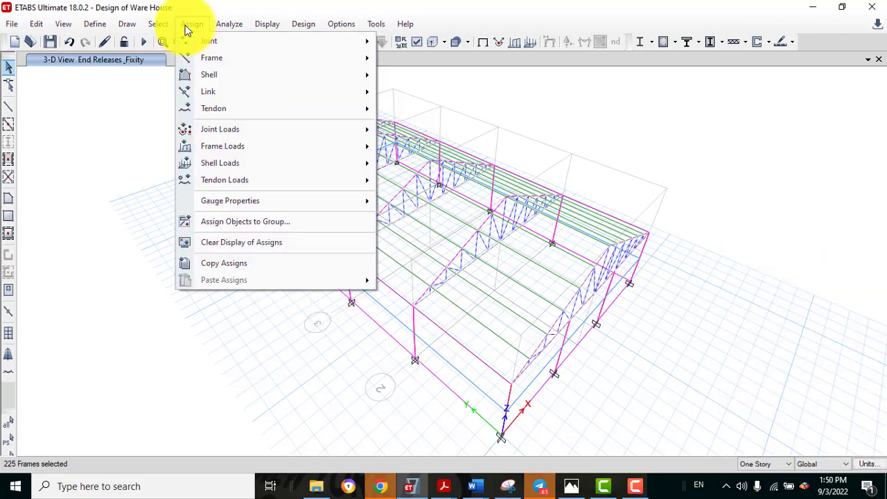
mouse_move(209, 65)
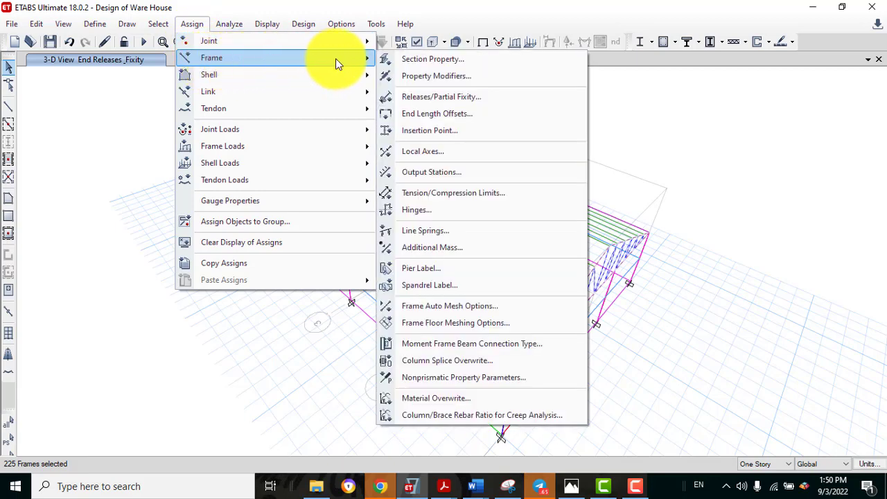
click(465, 102)
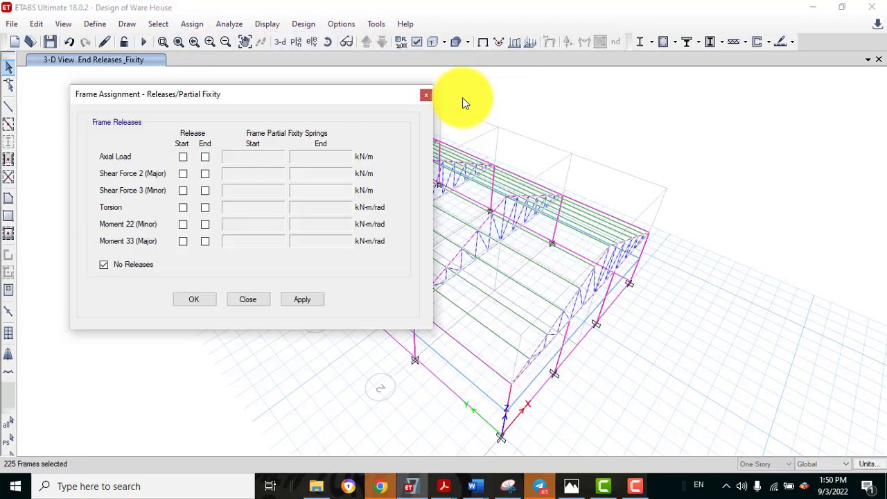
click(183, 207)
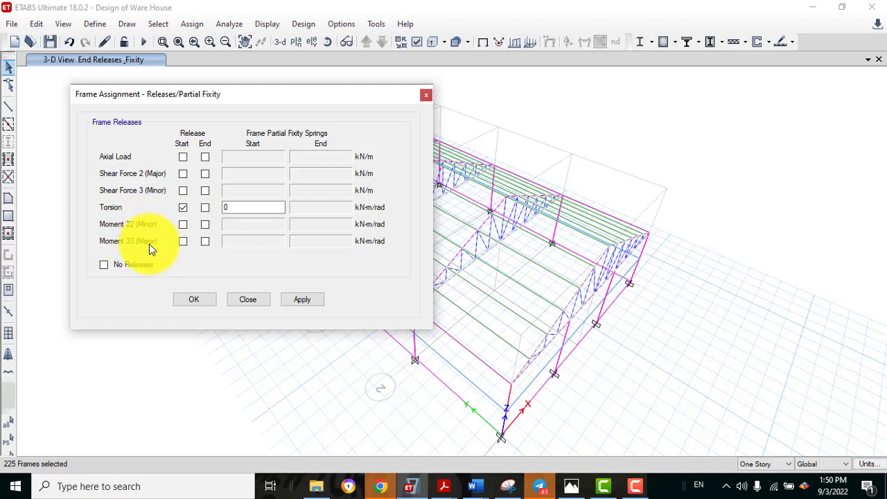
click(182, 224)
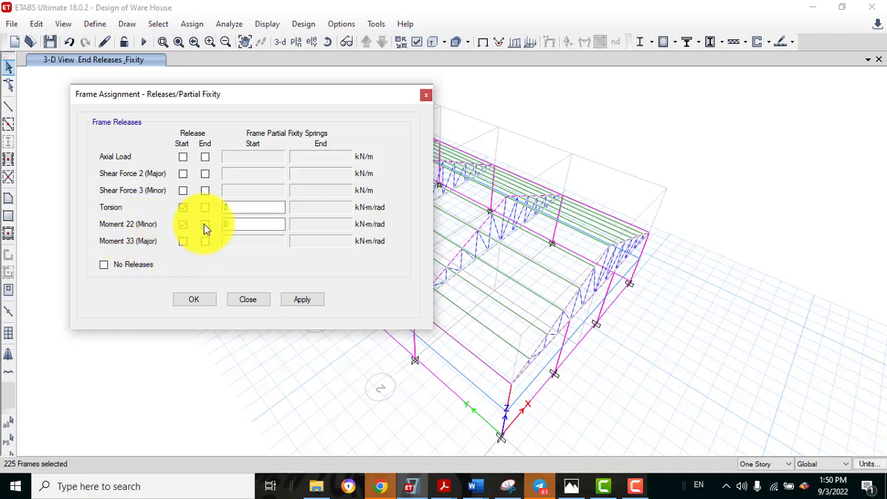
click(204, 224)
click(205, 242)
click(183, 241)
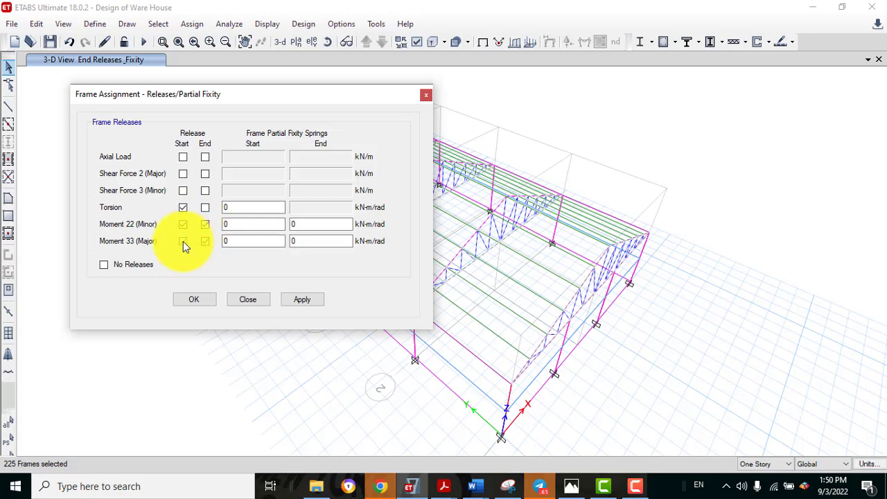
click(299, 300)
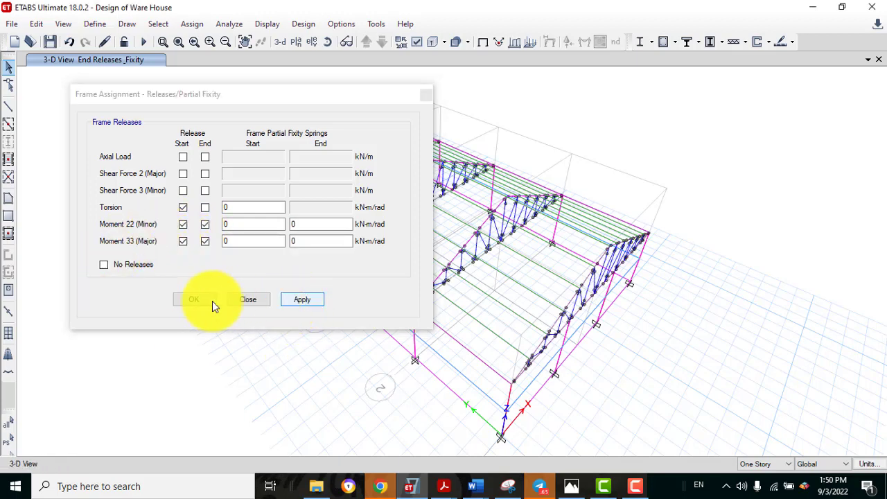
key(Escape)
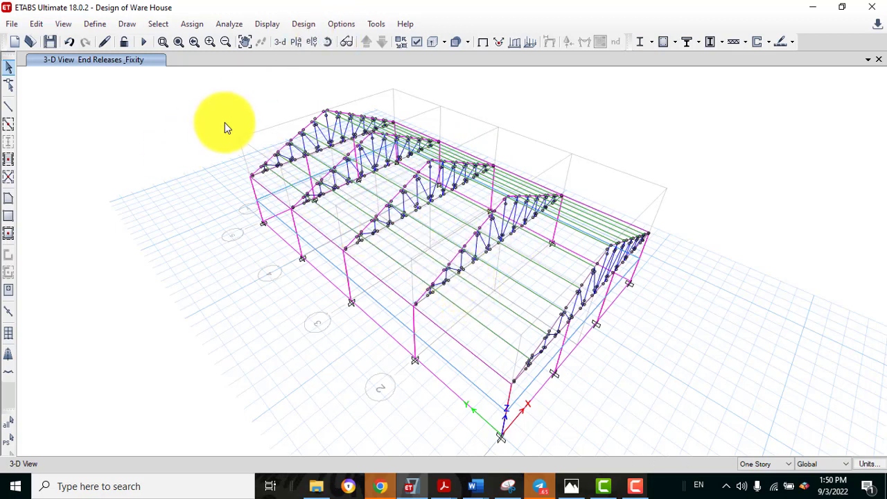
Step: Clear the display of the frame assignments and run the analysis
click(193, 25)
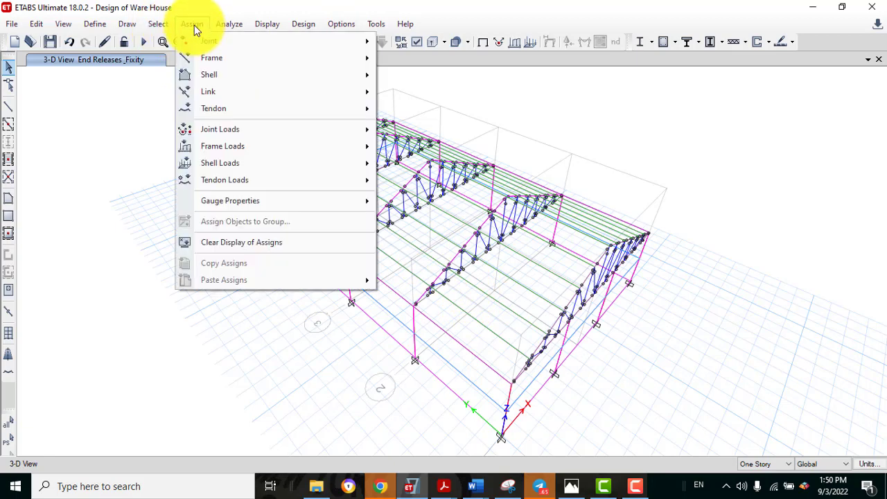
click(210, 240)
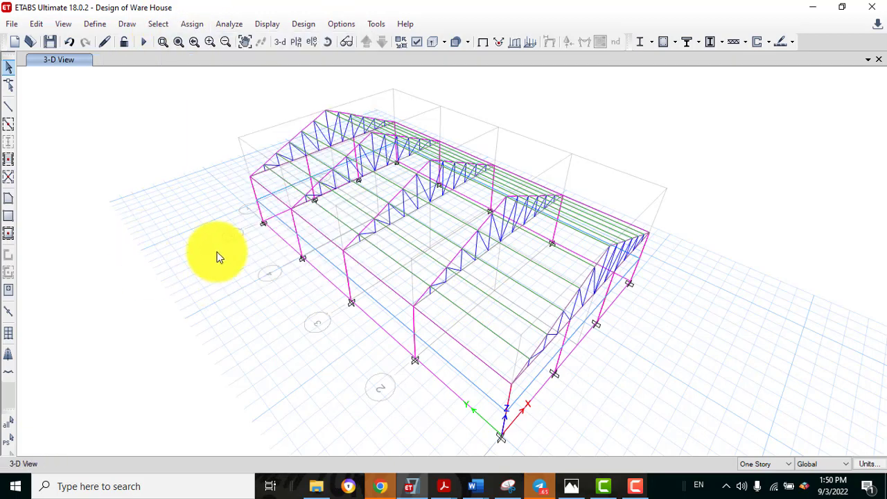
click(144, 46)
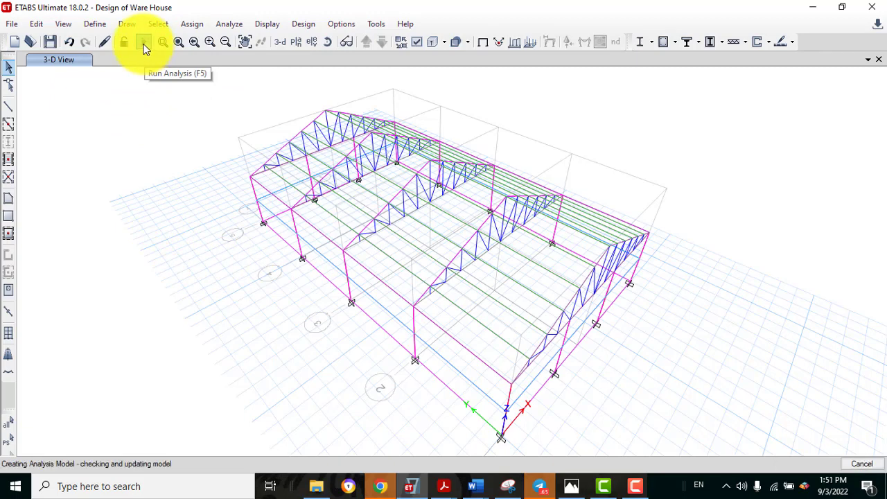
click(144, 46)
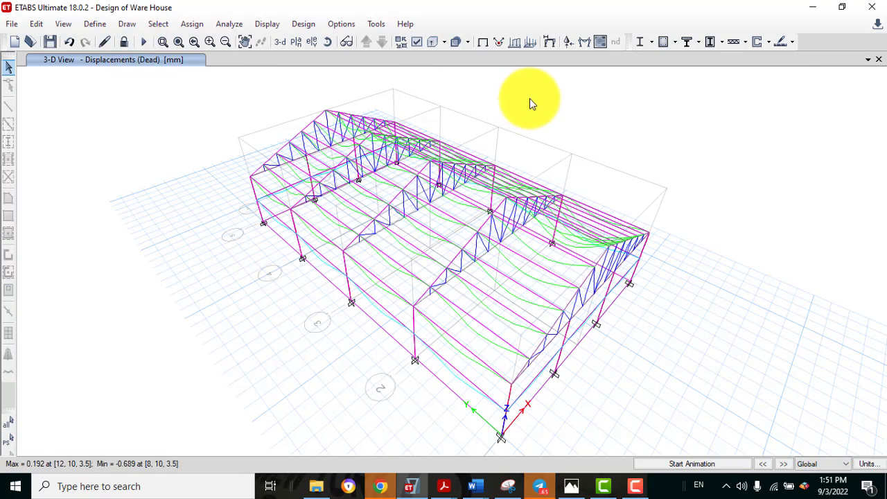
Step: Switch to the elevation view at grid line 2 and display the frames' Moment 3-3 diagram for the Live load case
click(311, 43)
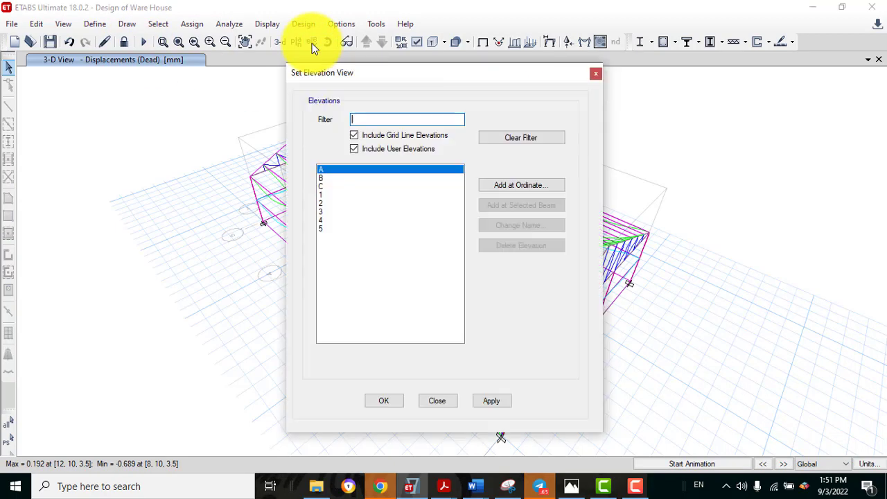
click(323, 202)
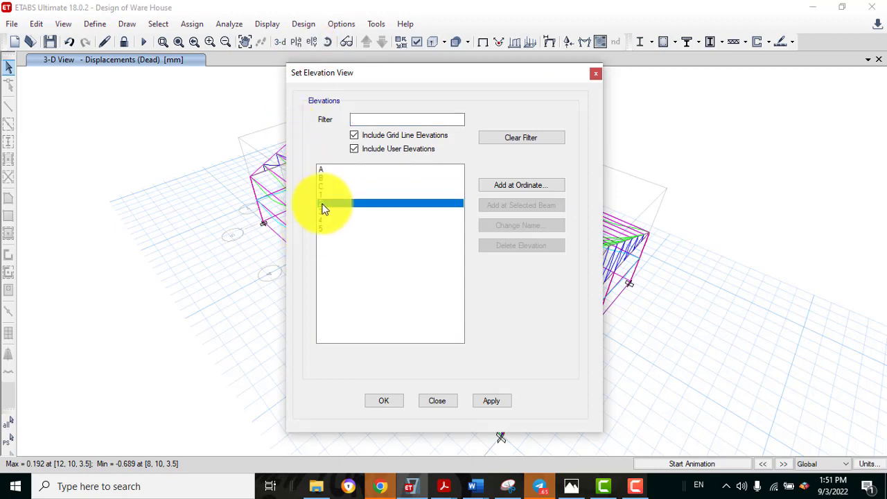
click(386, 403)
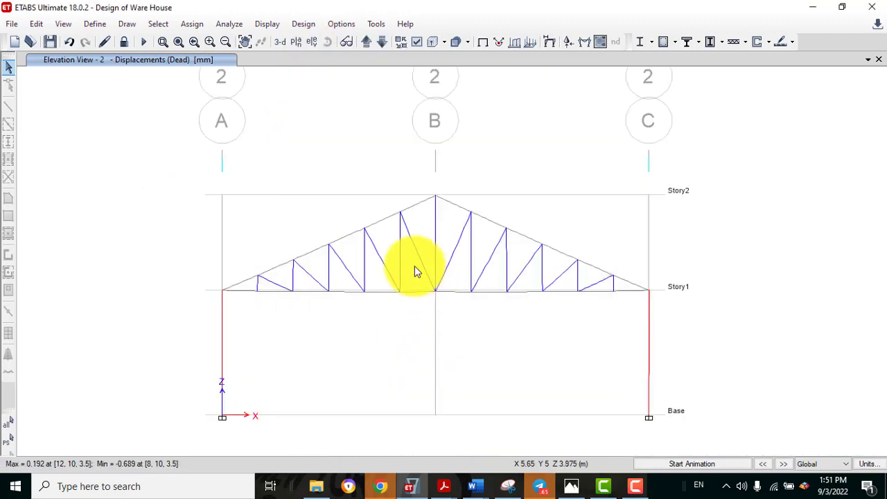
right_click(430, 203)
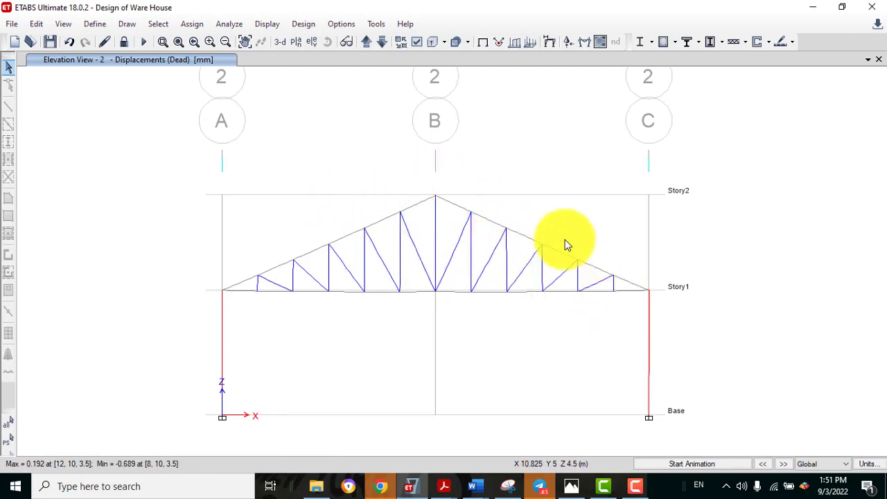
click(582, 43)
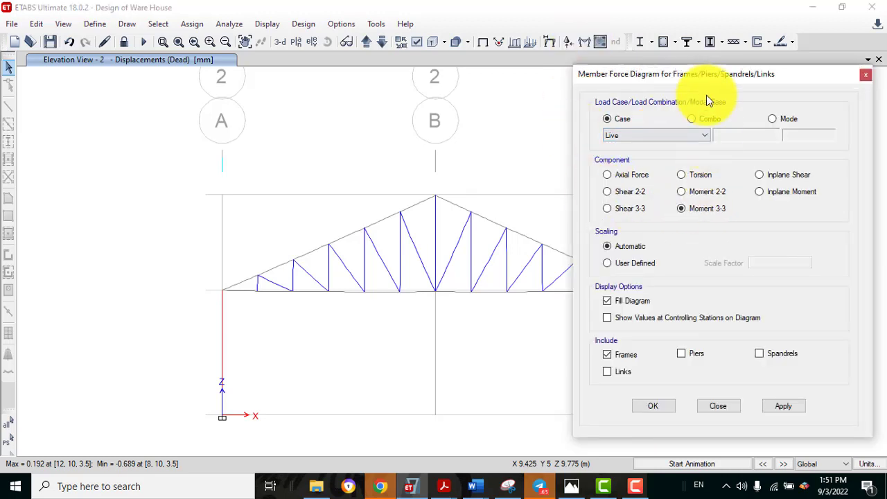
drag(743, 79, 828, 72)
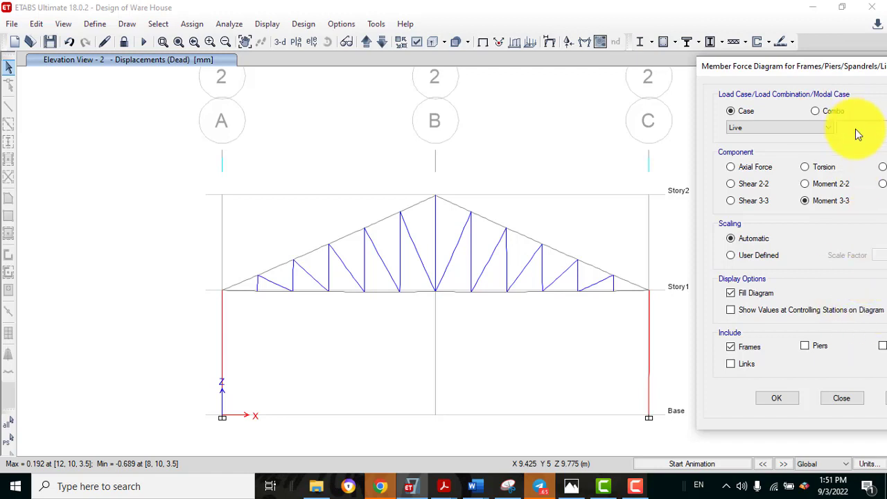
click(792, 401)
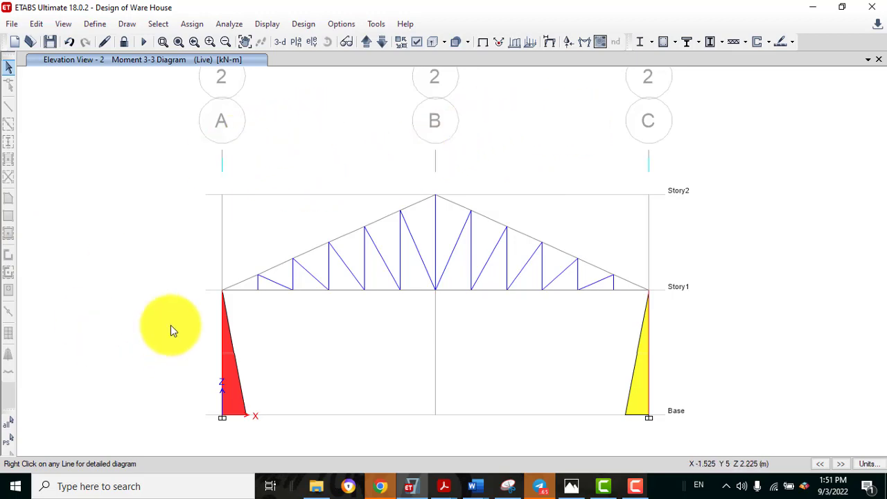
Step: Return to the 3-D view and accept the steel frame design preferences with Eurocode 3-2005 as design code and CEN Default as country
click(279, 43)
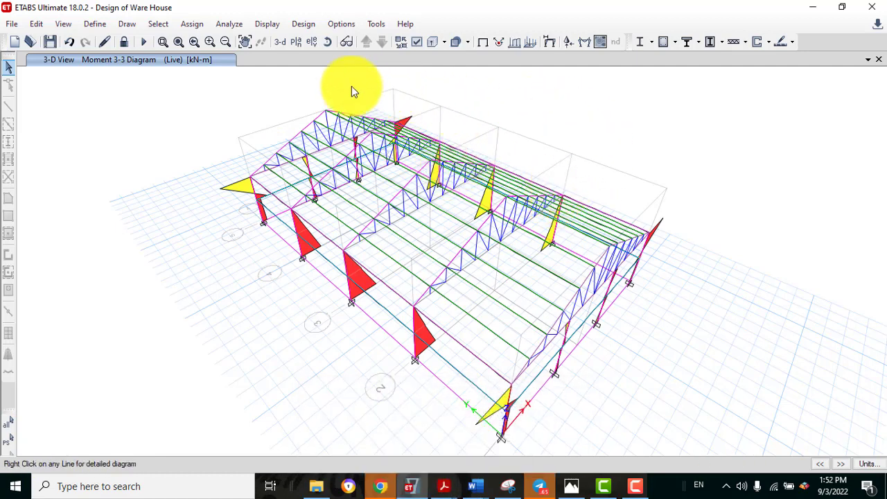
click(300, 25)
mouse_move(310, 41)
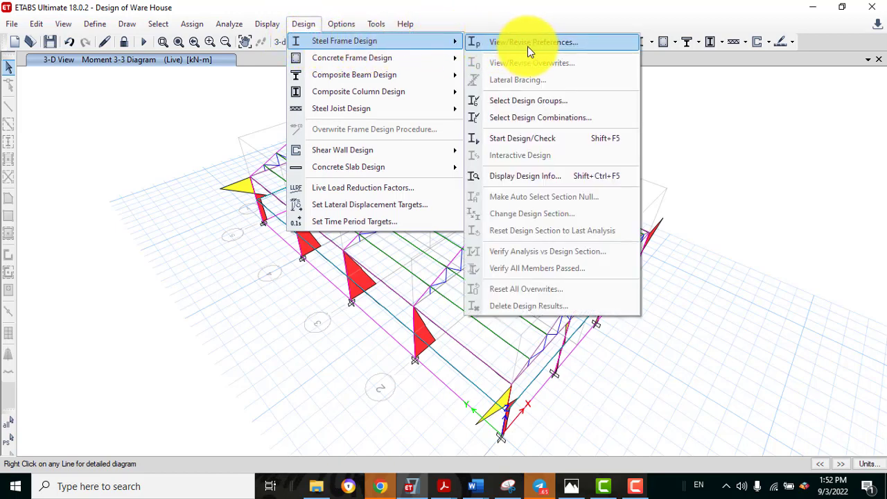
click(571, 46)
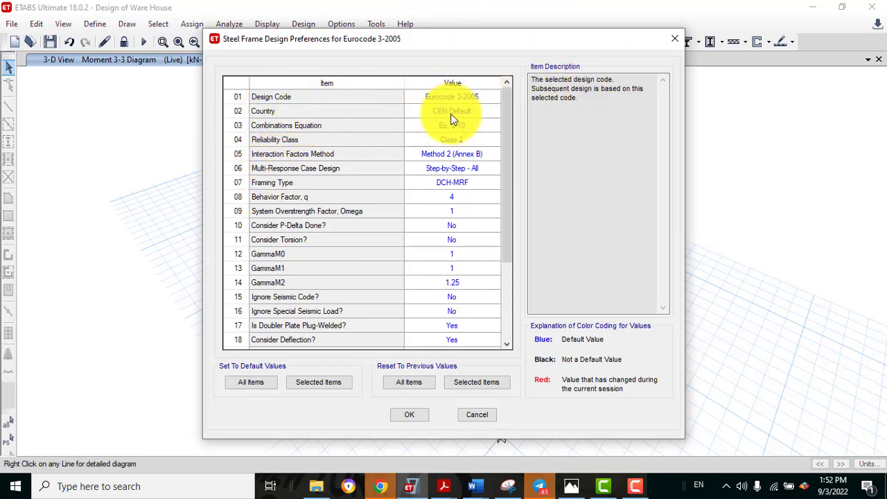
click(488, 115)
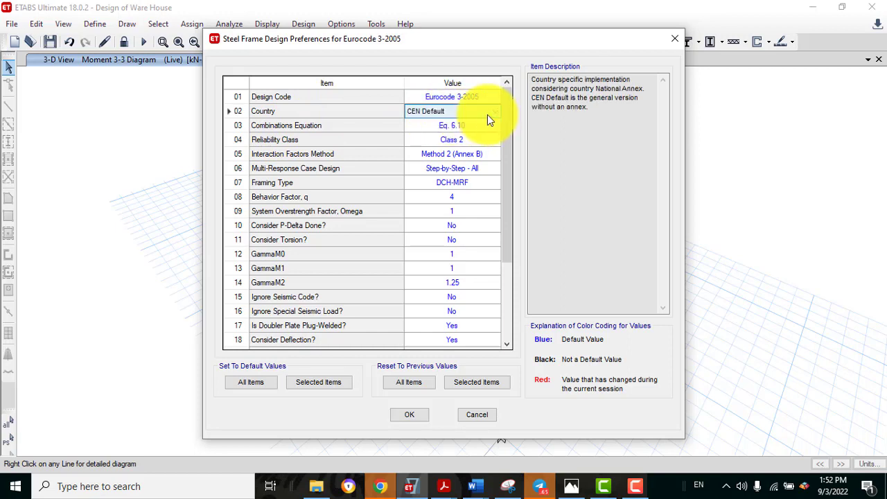
click(493, 112)
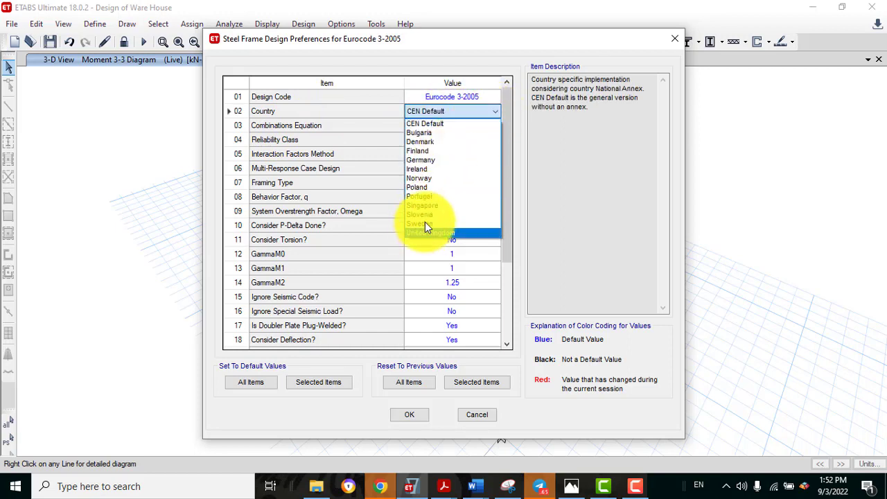
click(379, 113)
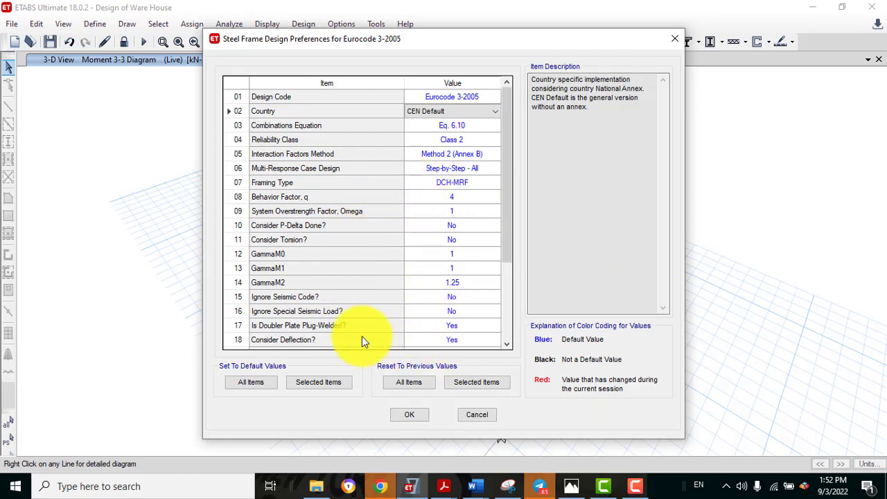
click(420, 415)
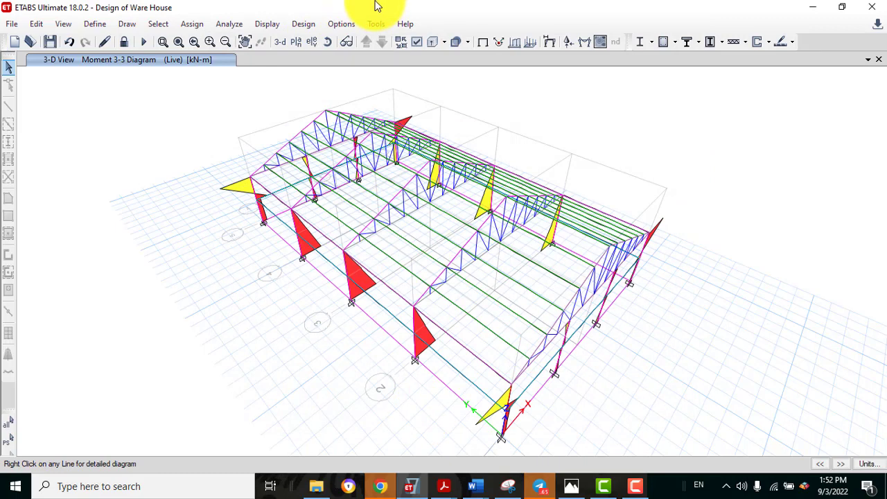
Step: Review the strength design load combinations for steel frame design and accept the existing selection
click(298, 25)
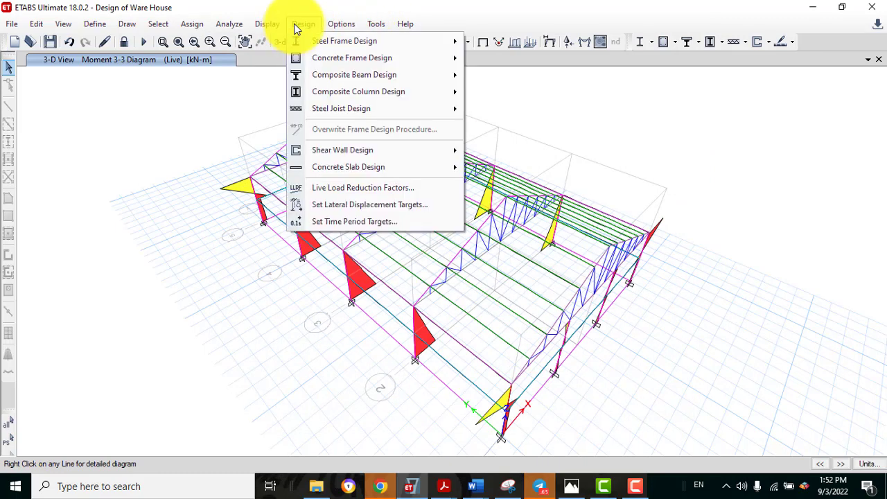
mouse_move(338, 42)
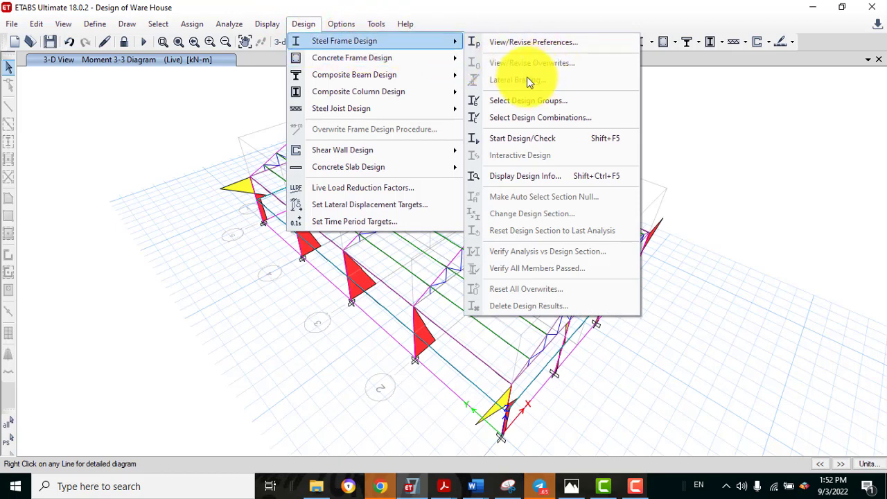
click(541, 118)
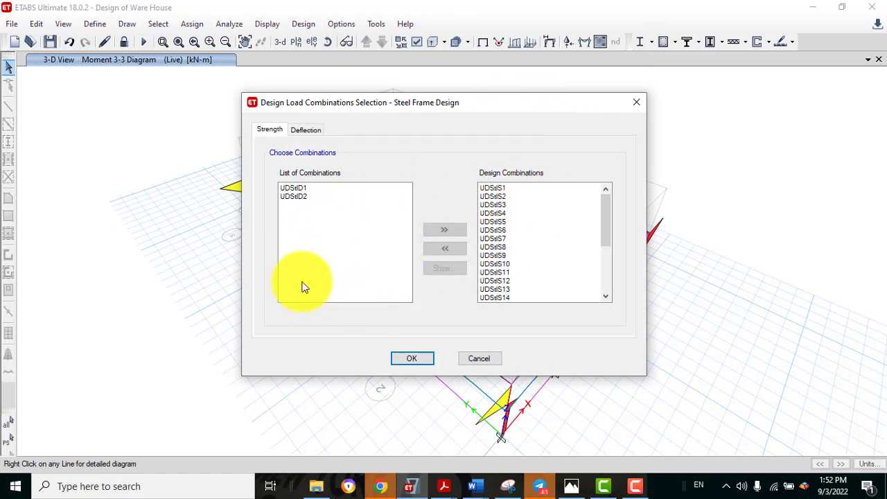
drag(607, 227, 606, 245)
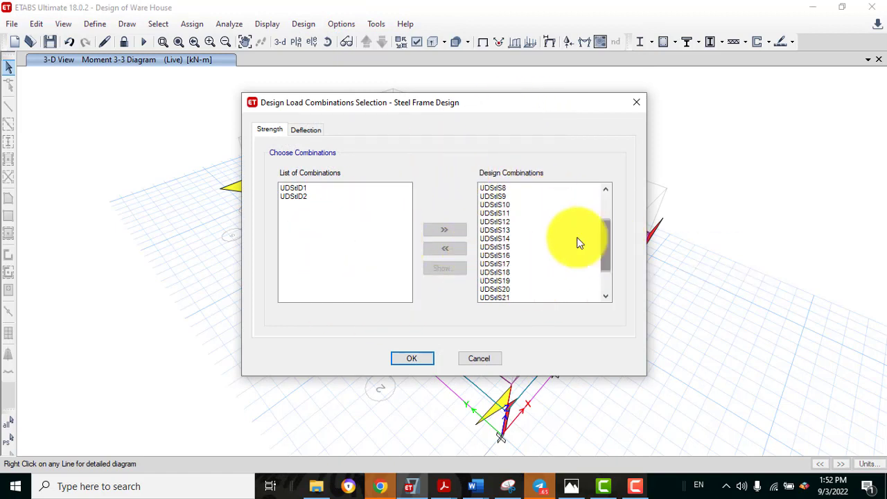
click(434, 362)
Step: Run the steel frame design check on the warehouse model
click(305, 25)
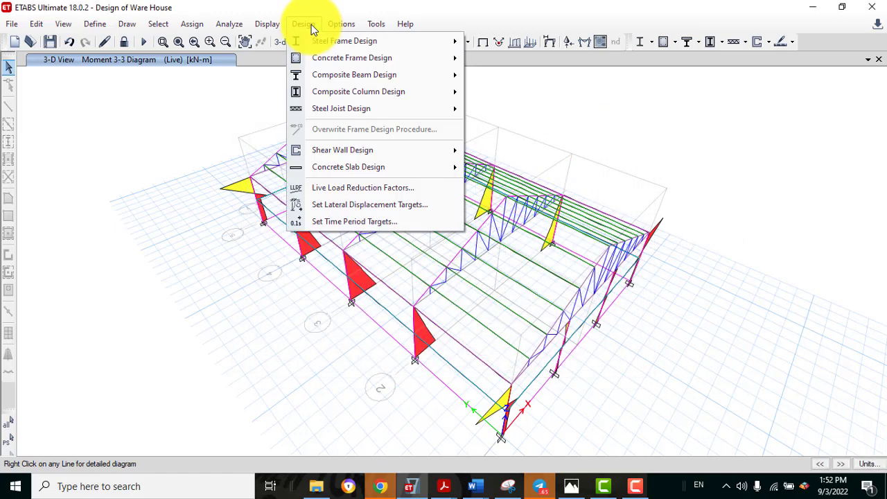
mouse_move(320, 40)
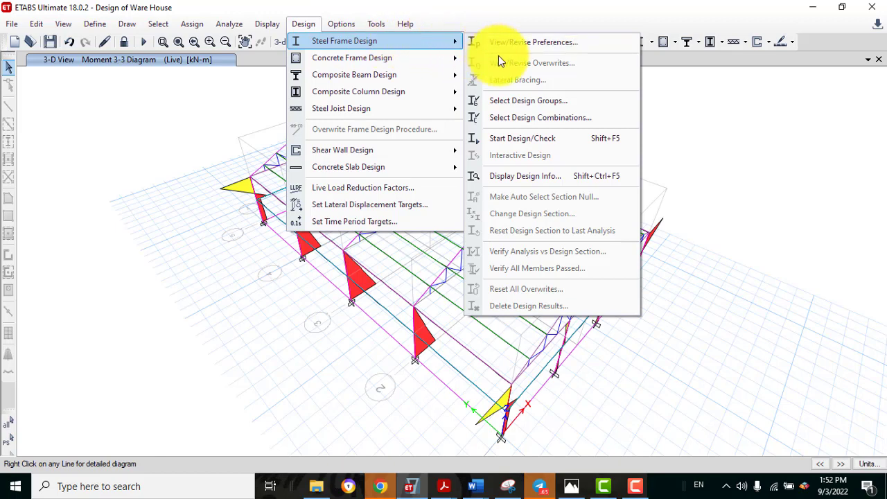
click(562, 140)
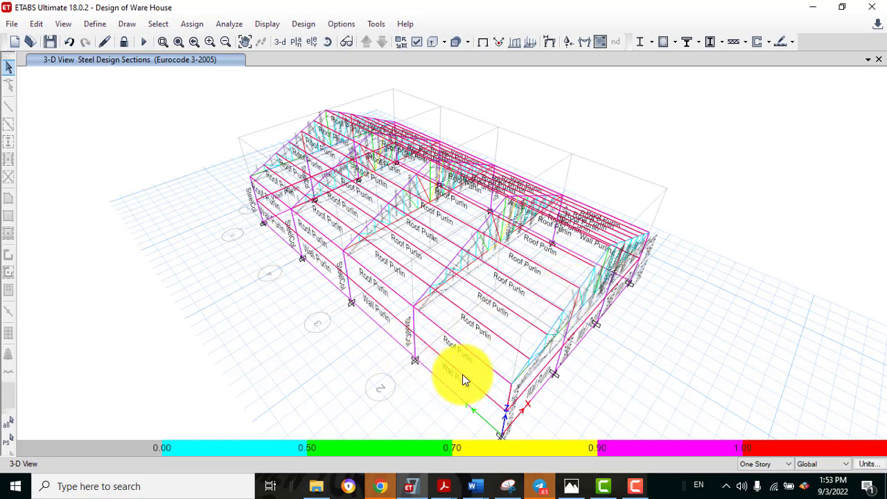
Step: In the 3-D view, inspect the steel stress check information of the SteelCol column at grid line 2 and the adjacent front wall purlin
right_click(411, 332)
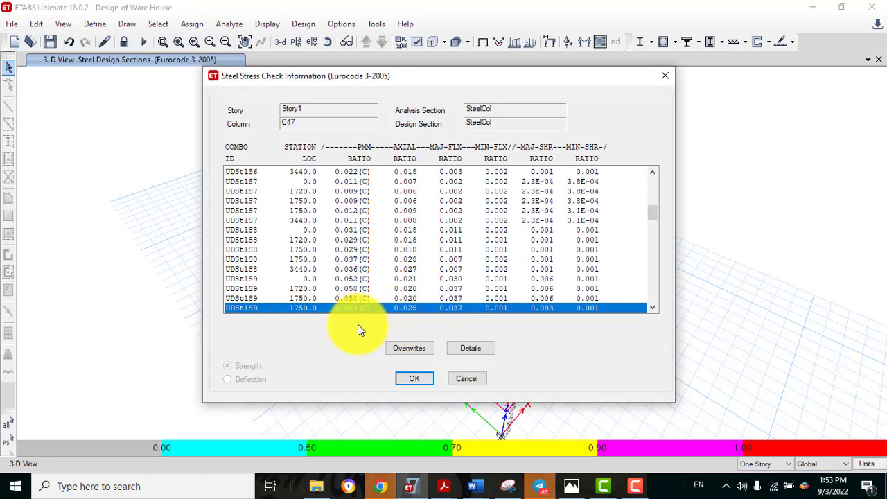
click(659, 79)
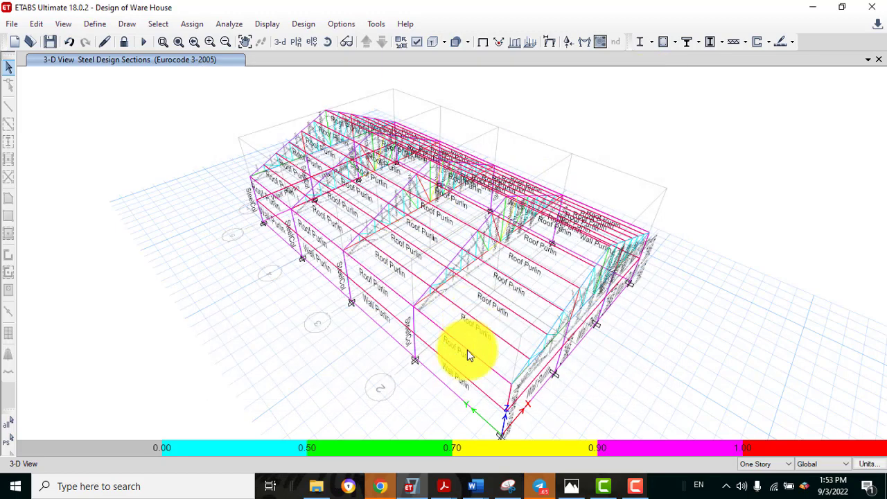
right_click(477, 389)
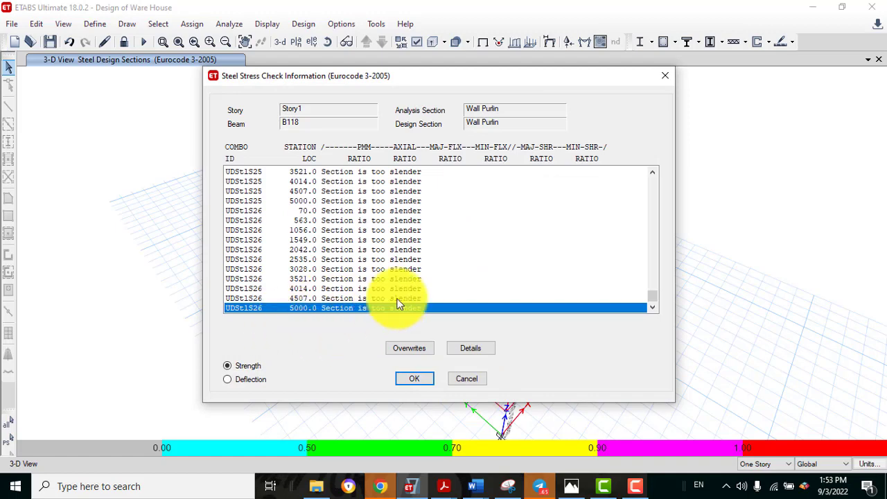
click(663, 76)
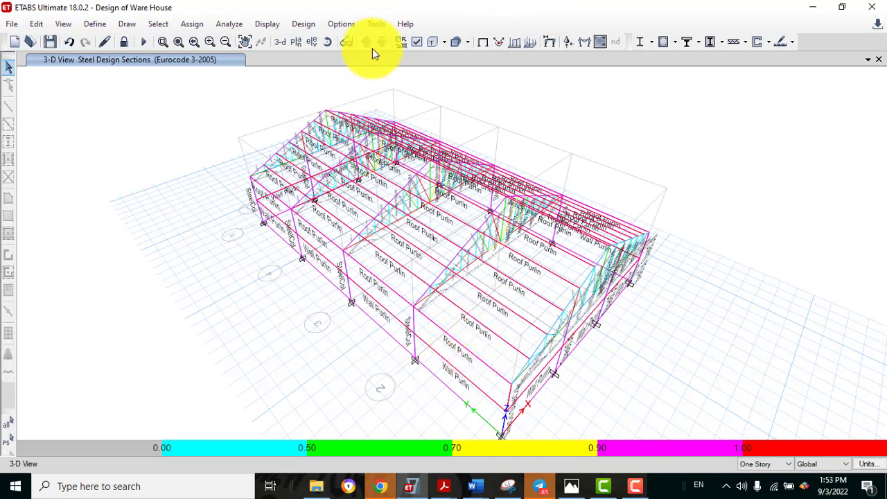
Step: In the elevation at grid line 2, inspect the stress check information of a bottom chord member, the red diagonal near the ridge and the column at grid A
click(313, 41)
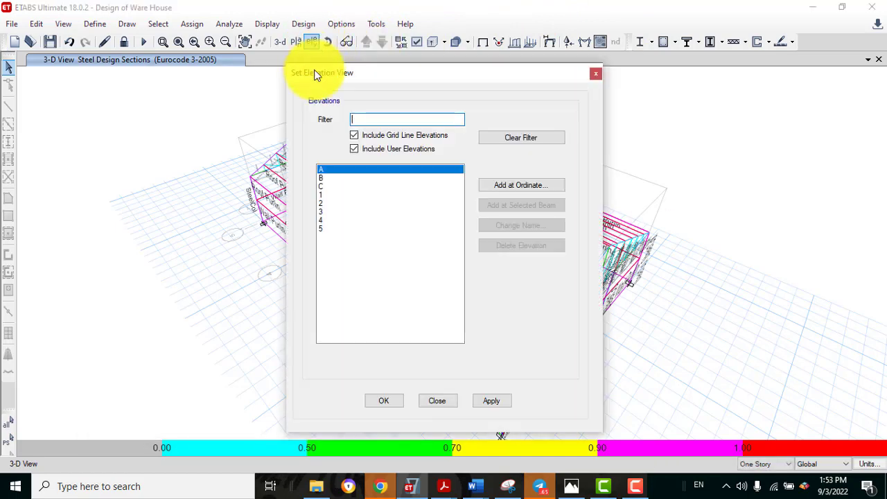
click(323, 201)
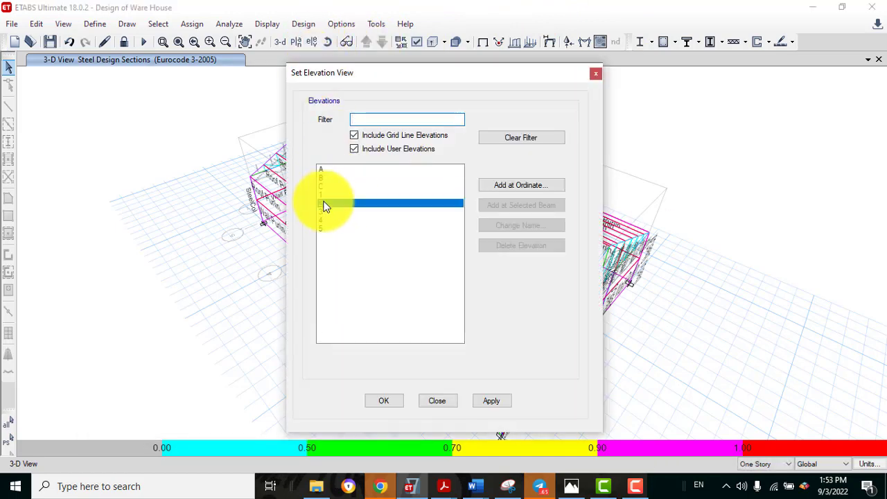
click(399, 402)
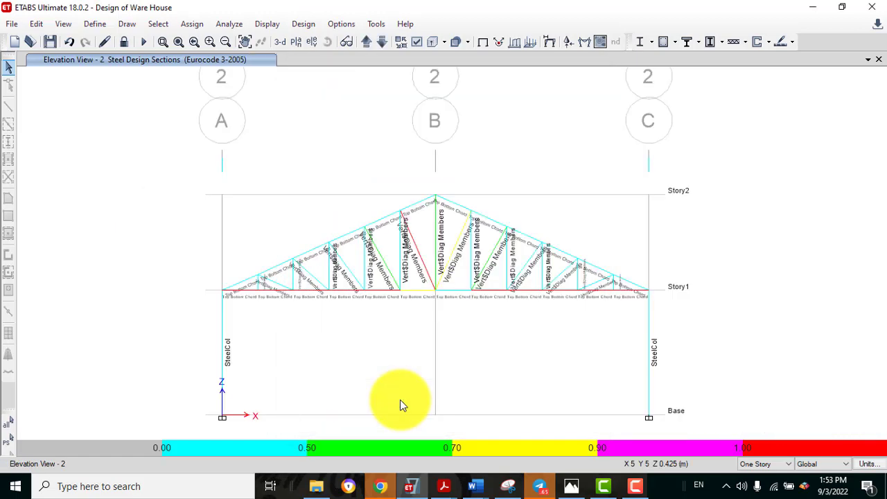
right_click(341, 294)
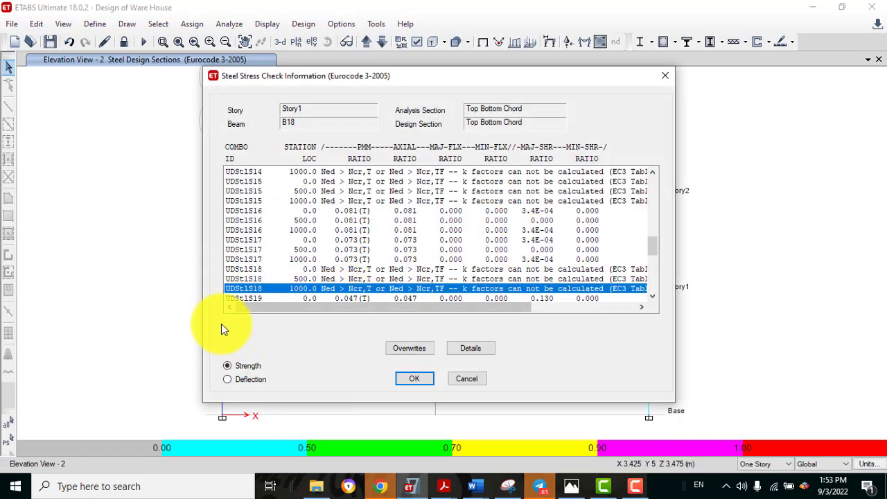
click(666, 73)
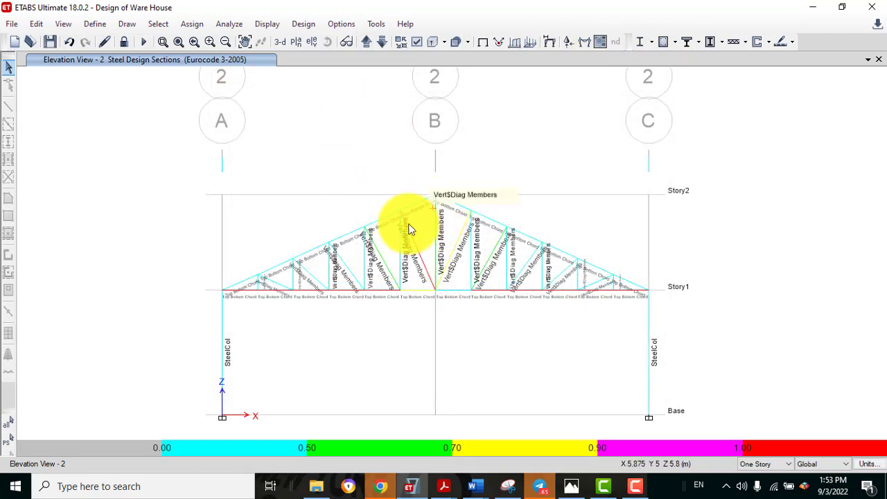
right_click(425, 271)
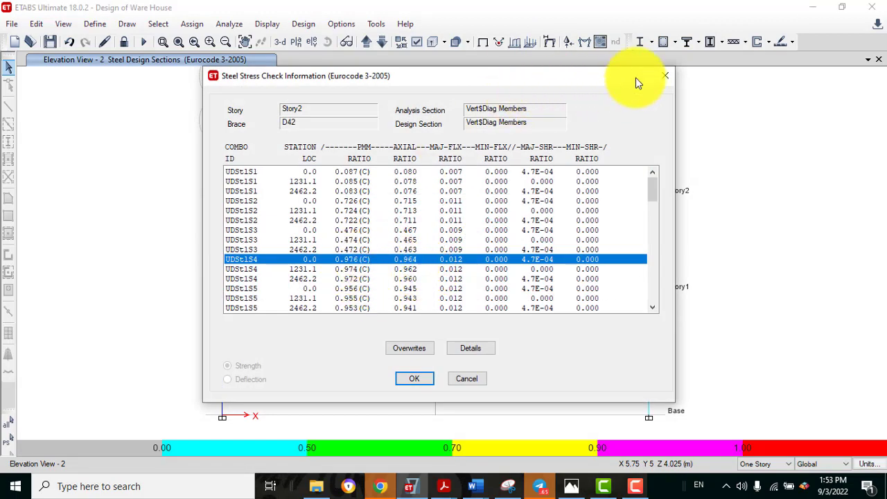
click(662, 77)
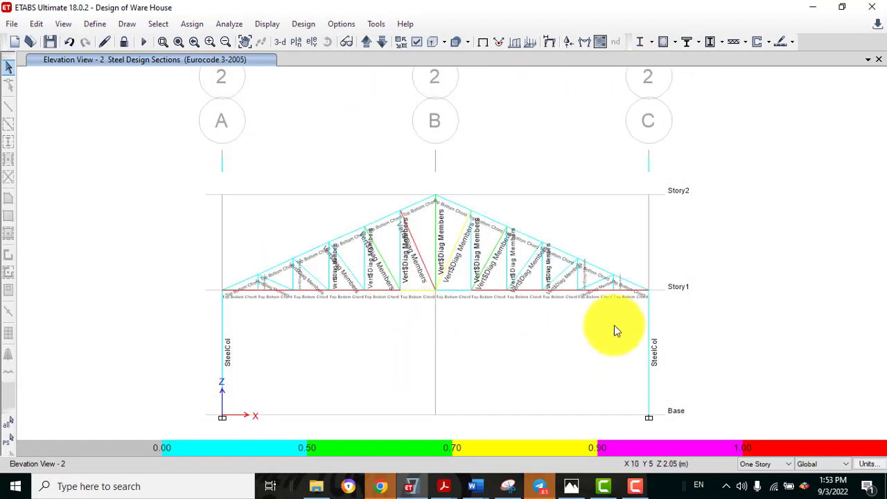
right_click(223, 355)
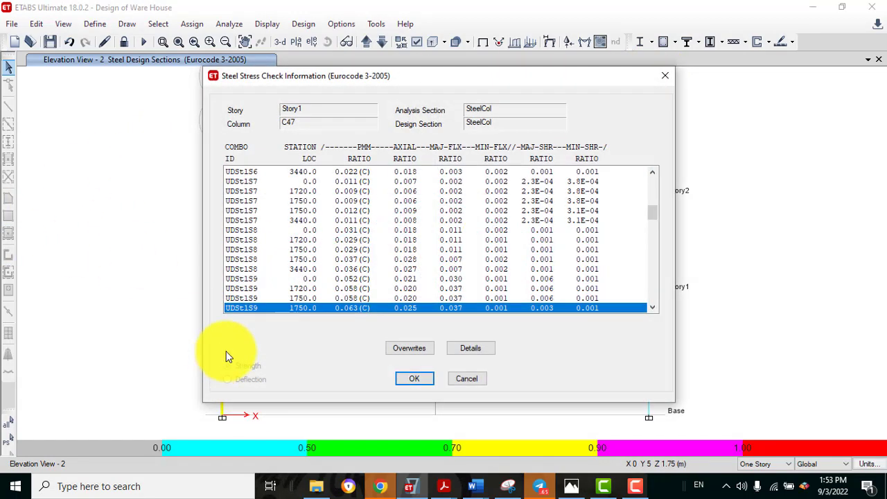
click(663, 77)
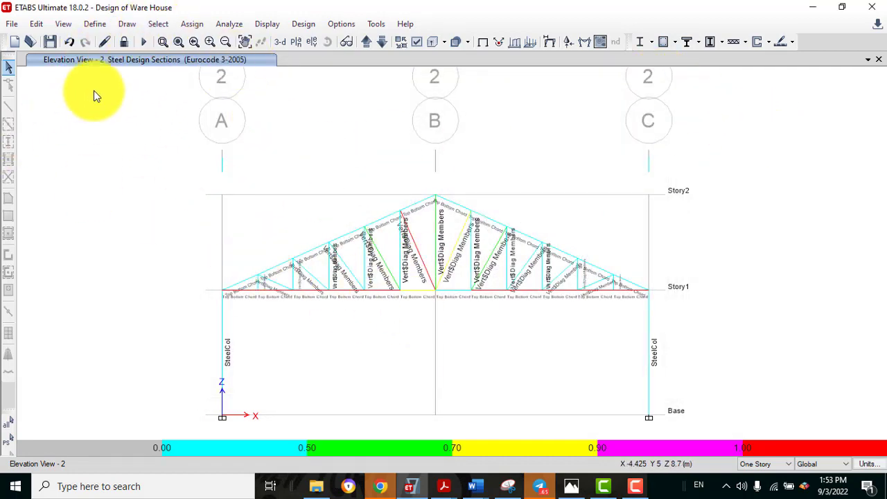
Step: Unlock the model for editing and confirm discarding the analysis and design results
click(125, 43)
click(463, 292)
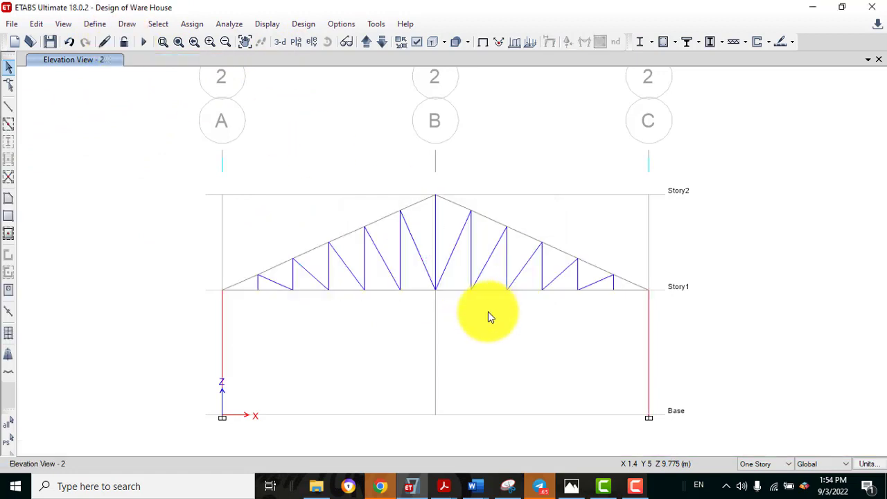